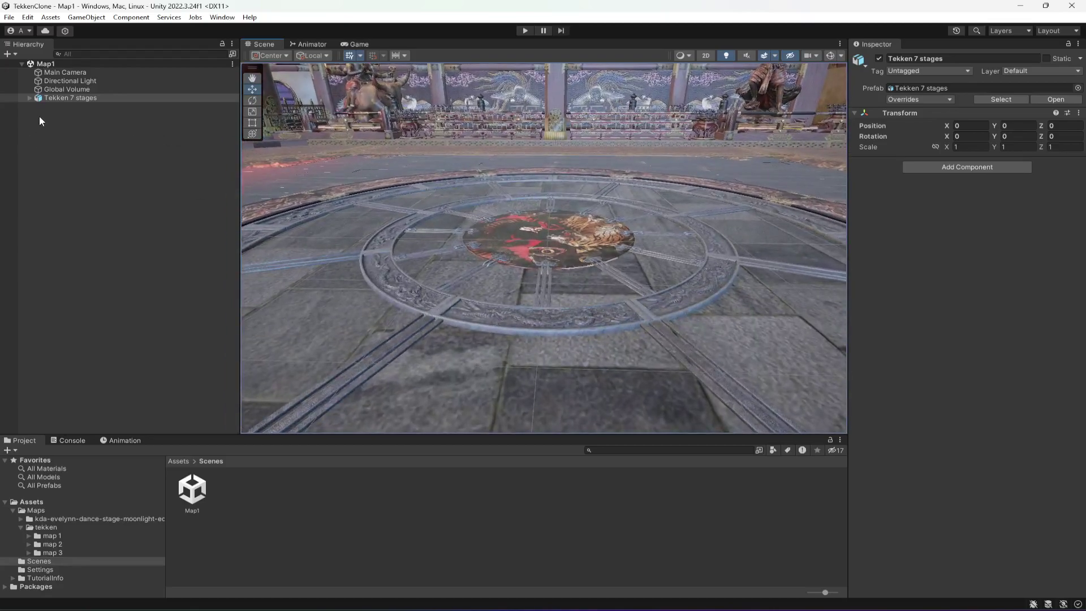
- Group Directional Light, Global Volume and Tekken 7 stages under a new empty parent named Environment
left_click(69, 97)
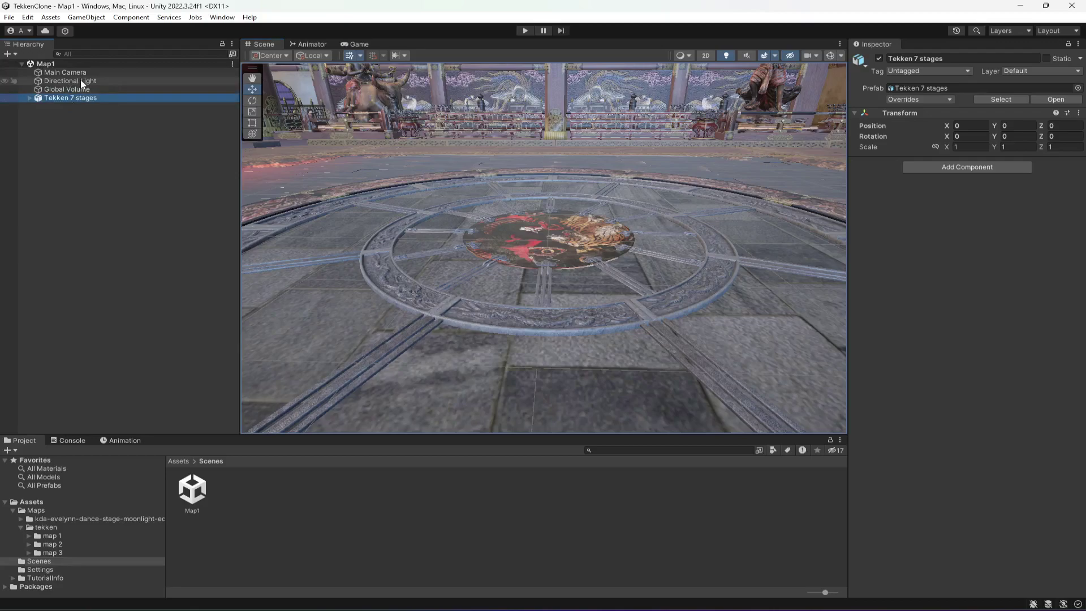
left_click(80, 80, "shift")
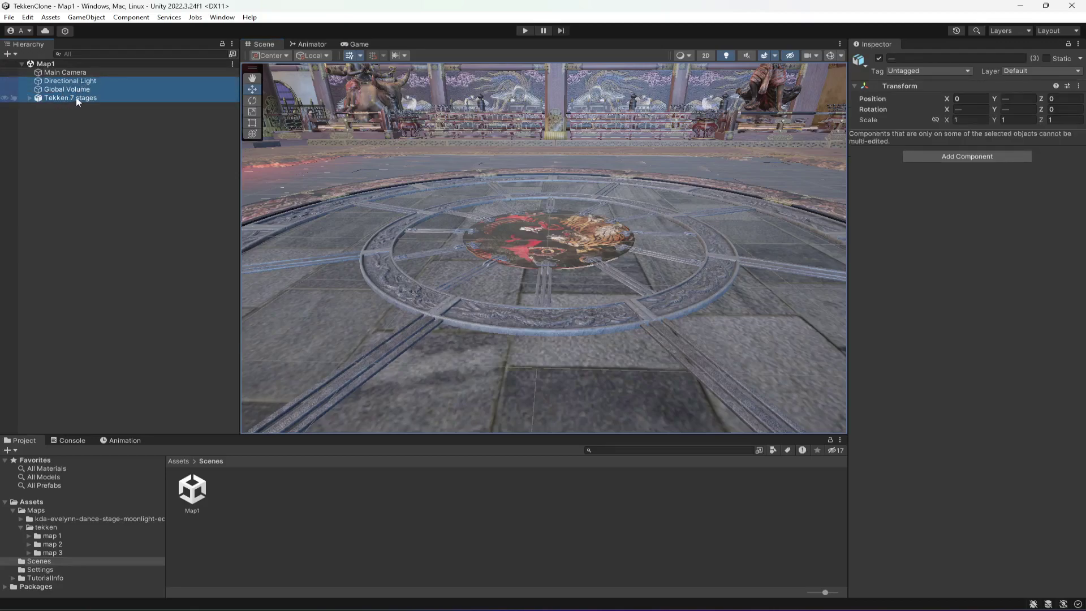
right_click(79, 101)
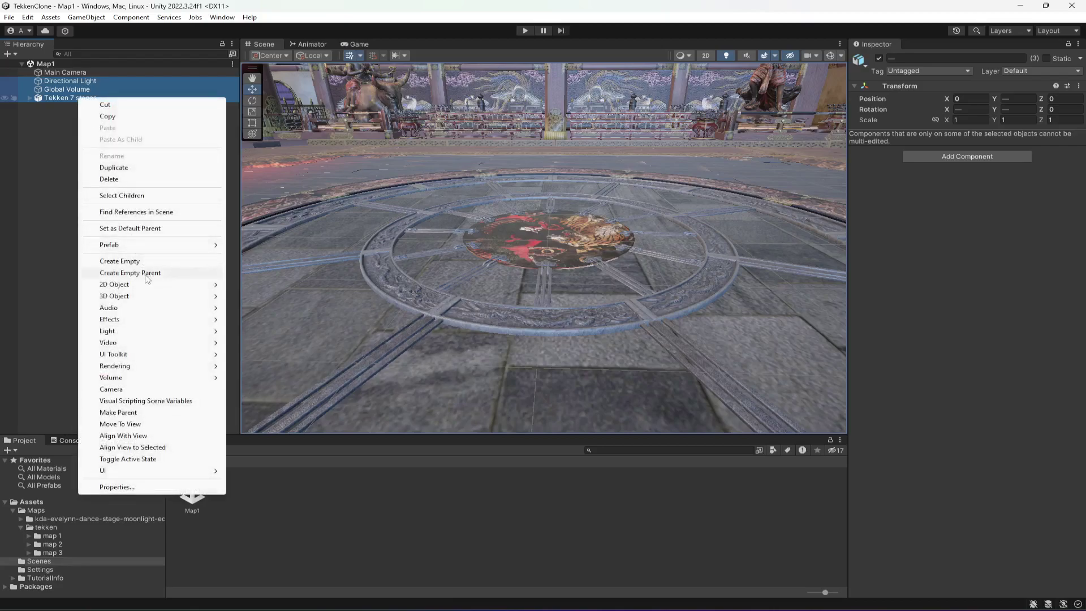
left_click(146, 274)
type("Environment")
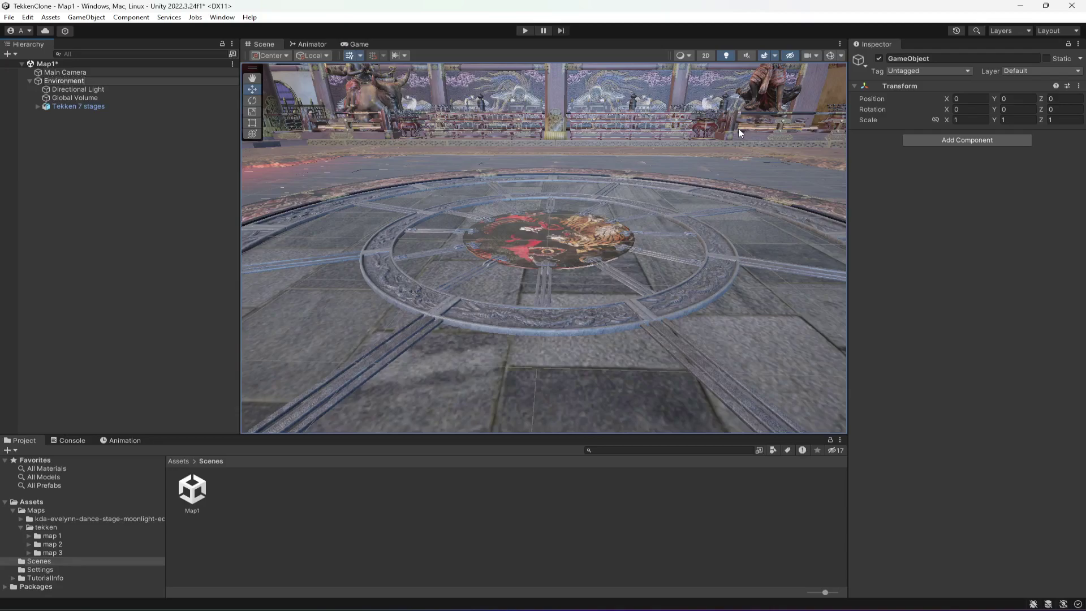
key("Return")
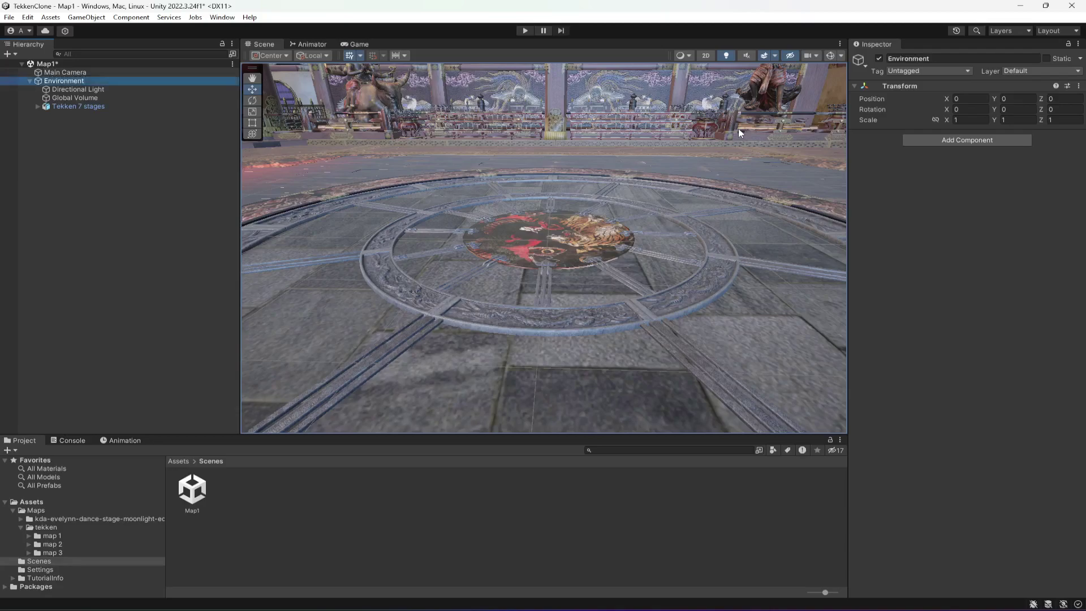
- Add a 3D Plane to the scene outside the Environment group
left_click(70, 154)
scroll(597, 256, "down", 5)
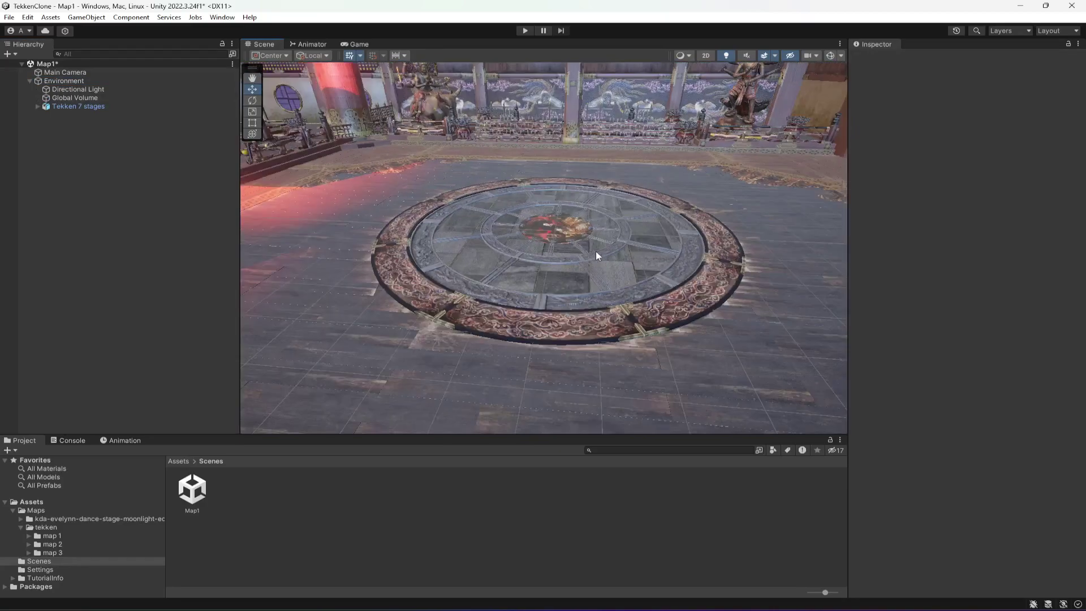
scroll(696, 272, "up", 5)
right_click(141, 213)
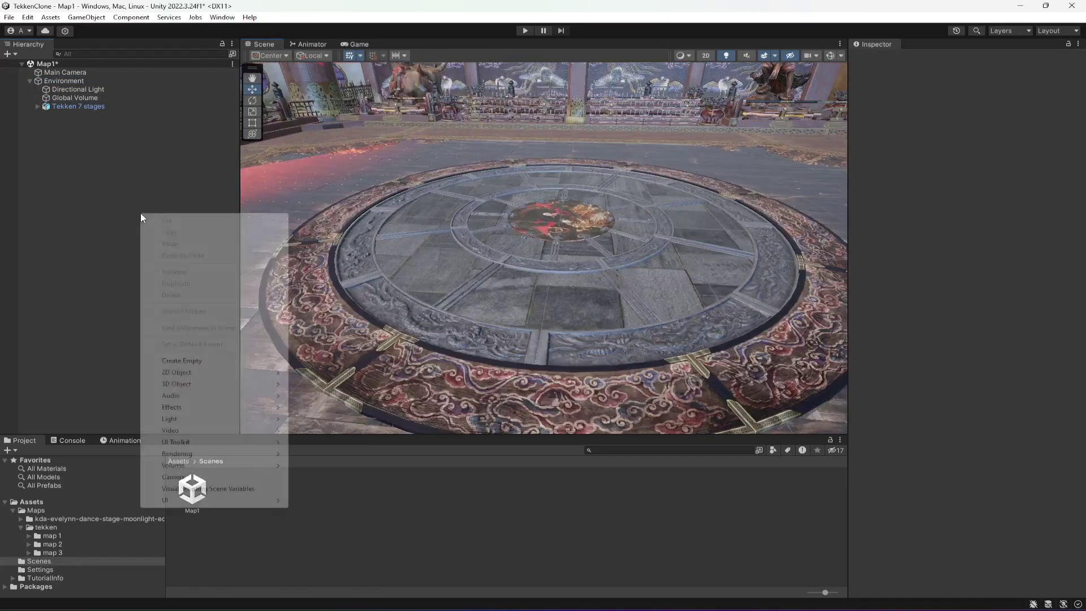
mouse_move(205, 384)
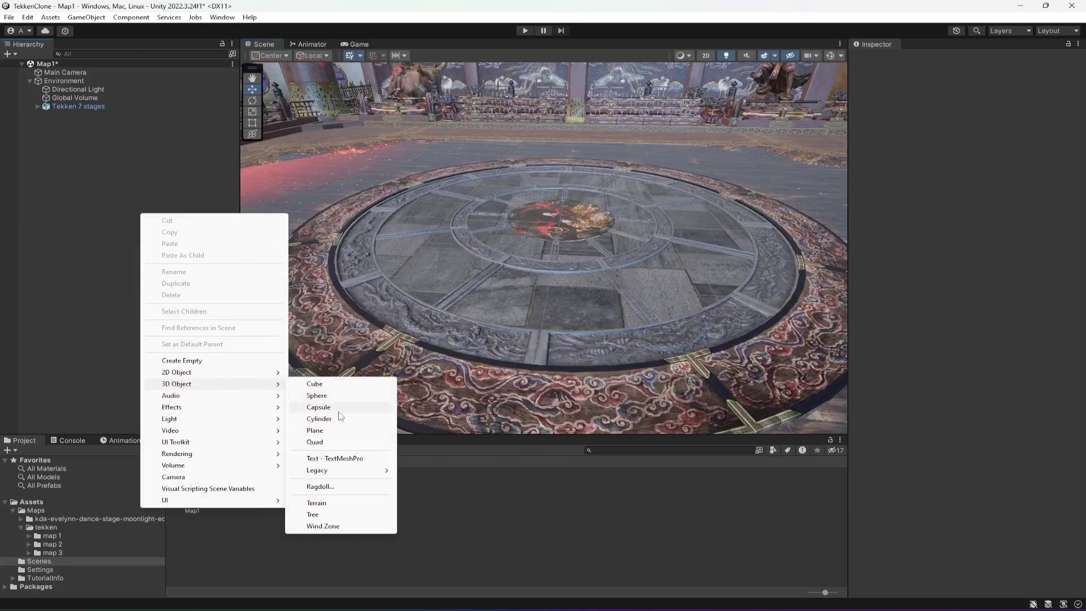
left_click(315, 430)
- Reset the plane's transform and frame it at the centre of the arena
scroll(543, 260, "up", 1)
left_click_drag(542, 215, 559, 146)
left_click_drag(578, 103, 589, 86)
right_click_drag(640, 203, 544, 178)
left_click(1079, 85)
left_click(987, 97)
key("f")
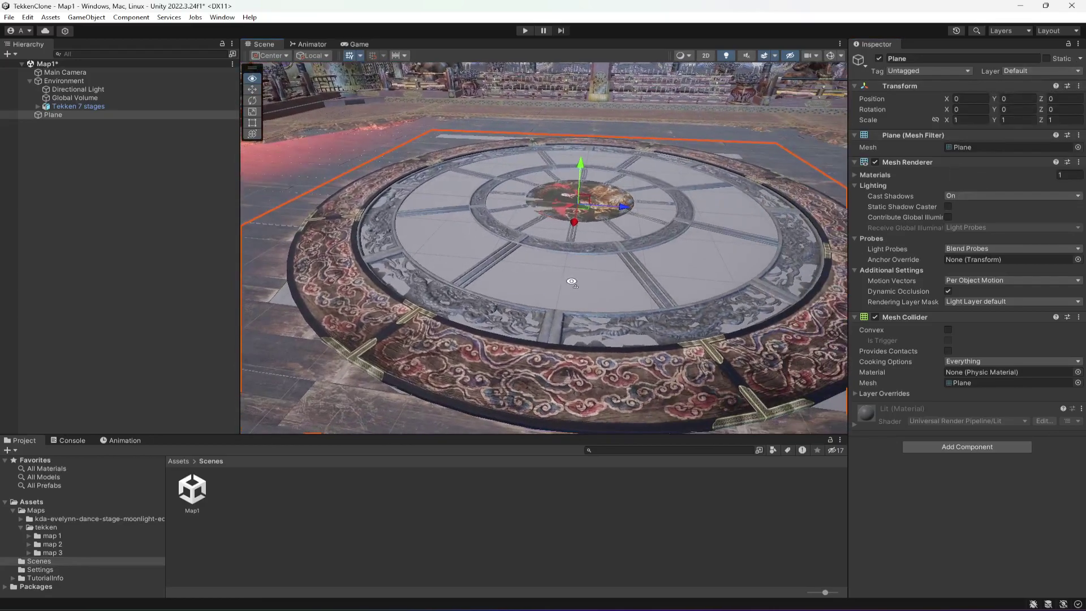
- Raise the plane just above the arena floor, to a Y position of about 0.05
left_click_drag(583, 168, 588, 162)
right_click_drag(538, 204, 687, 126)
key("s")
key("a")
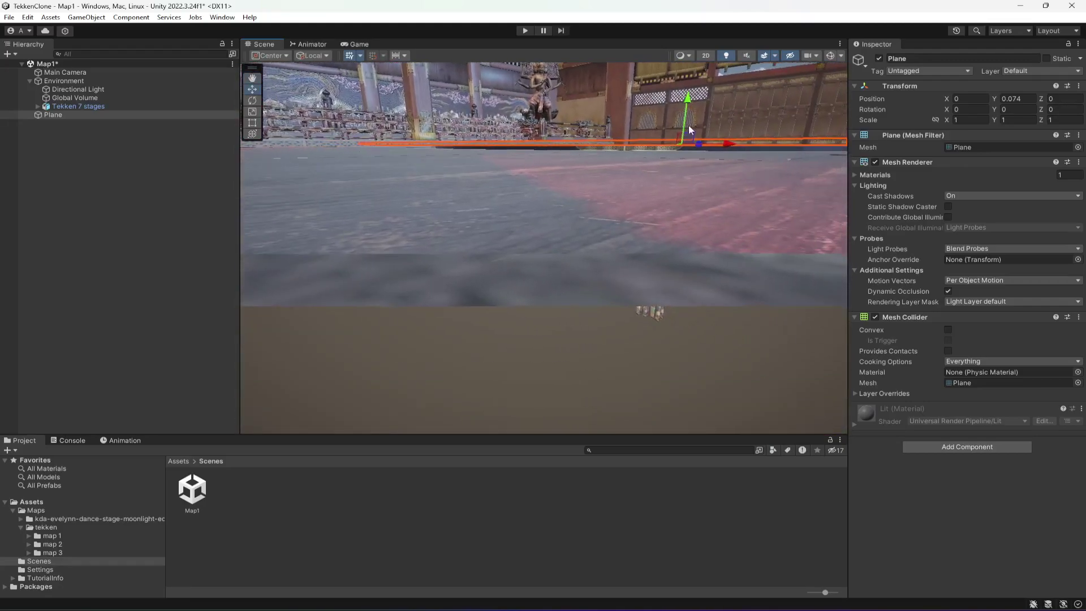
left_click_drag(685, 103, 687, 106)
right_click_drag(687, 106, 484, 313)
key("f")
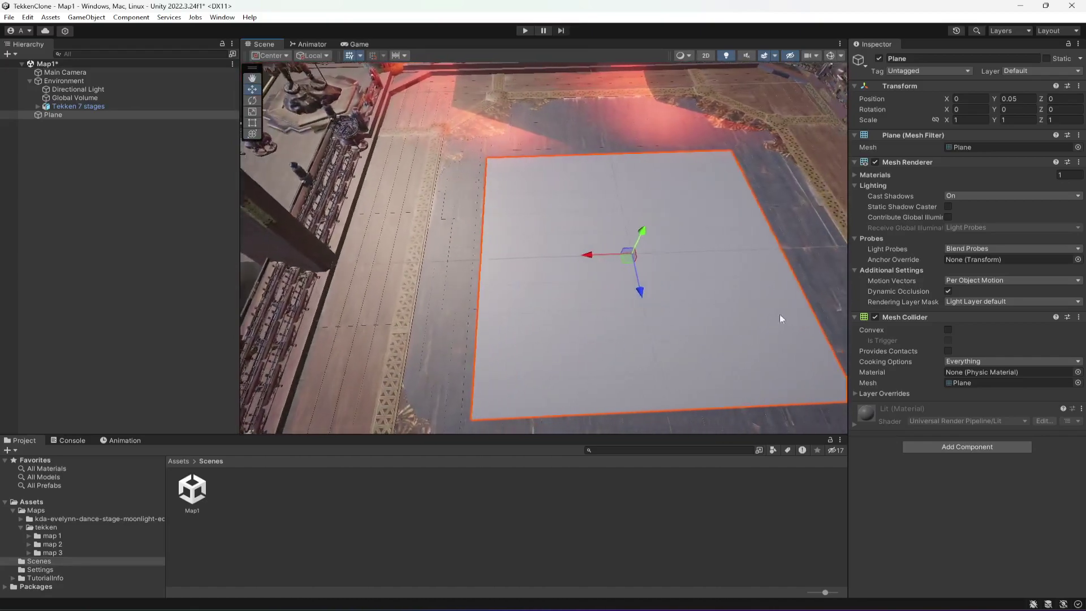
- Replace the plane's Mesh Collider component with a Box Collider
left_click(1080, 320)
left_click(996, 363)
left_click(949, 357)
type("box")
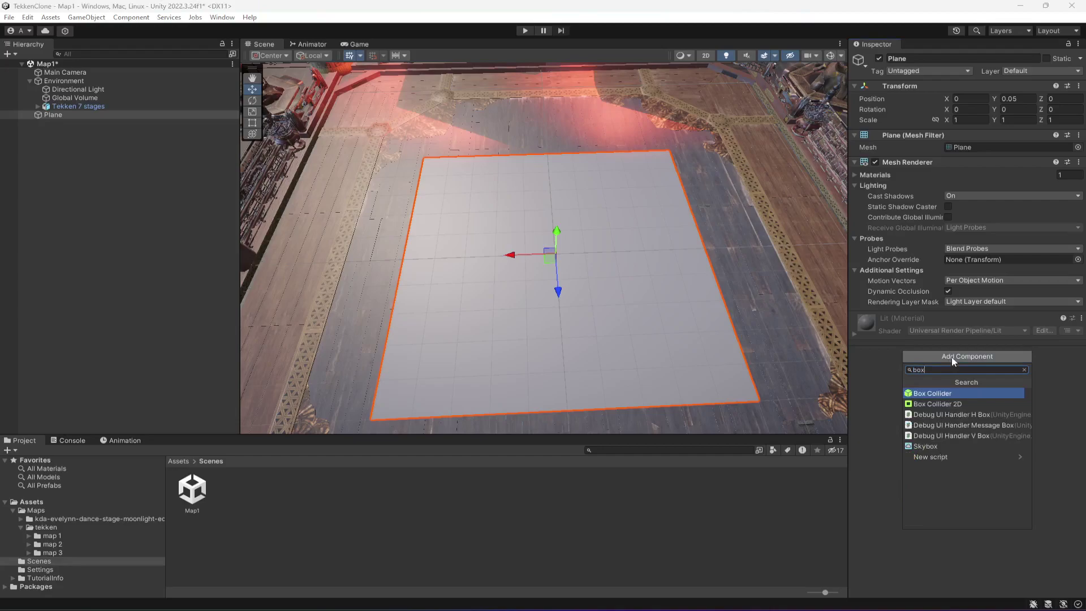
key("Return")
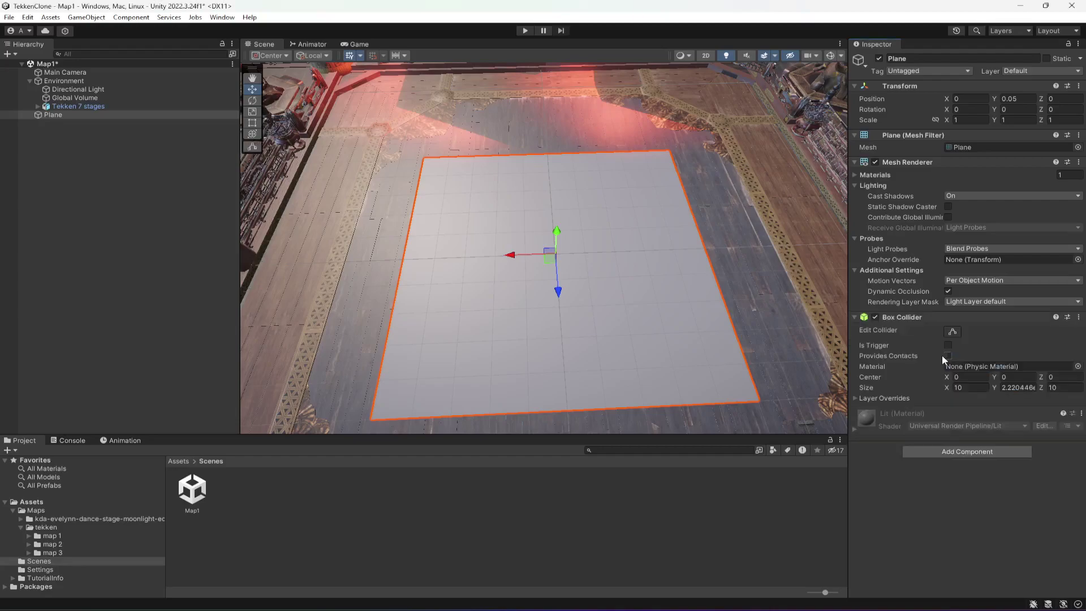
left_click(829, 59)
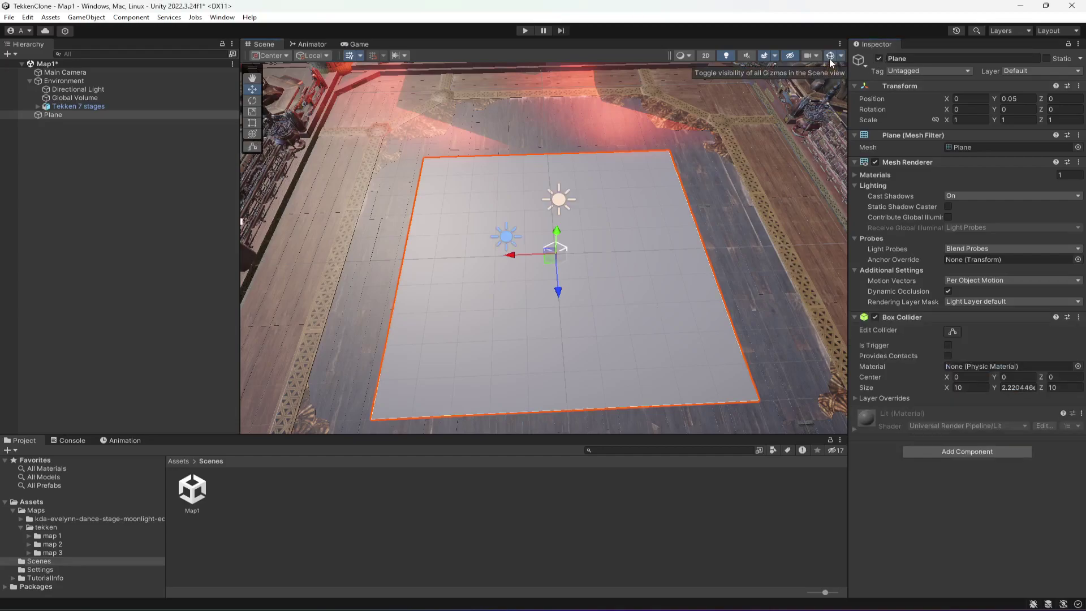
left_click(829, 59)
- Enlarge the plane by setting its X and Z scale to 2
left_click_drag(530, 282, 498, 261, "alt")
right_click_drag(497, 260, 497, 260)
key("a")
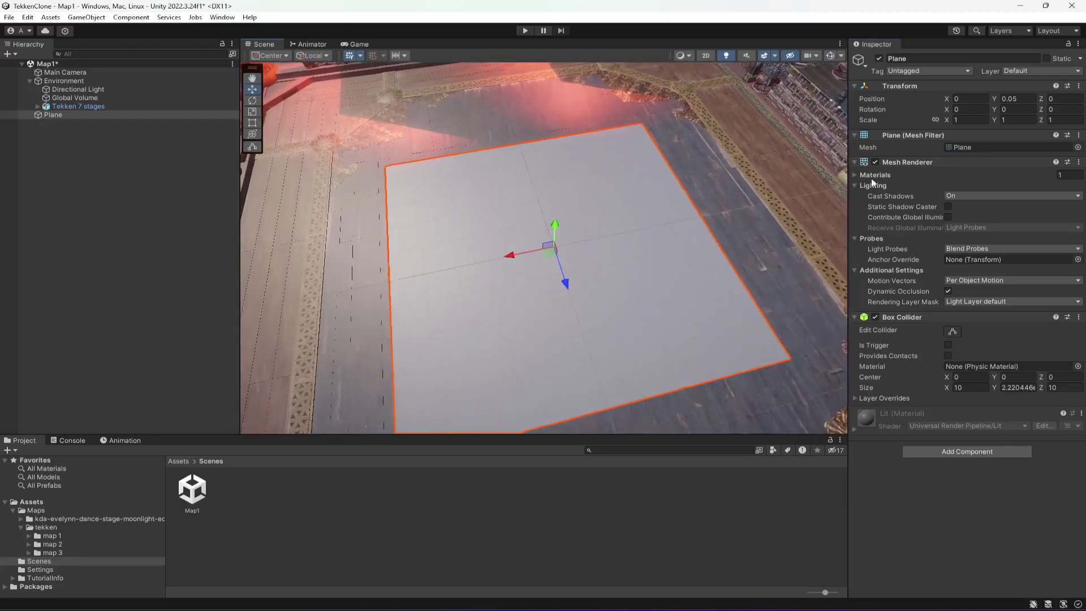
scroll(789, 198, "down", 2)
left_click(974, 122)
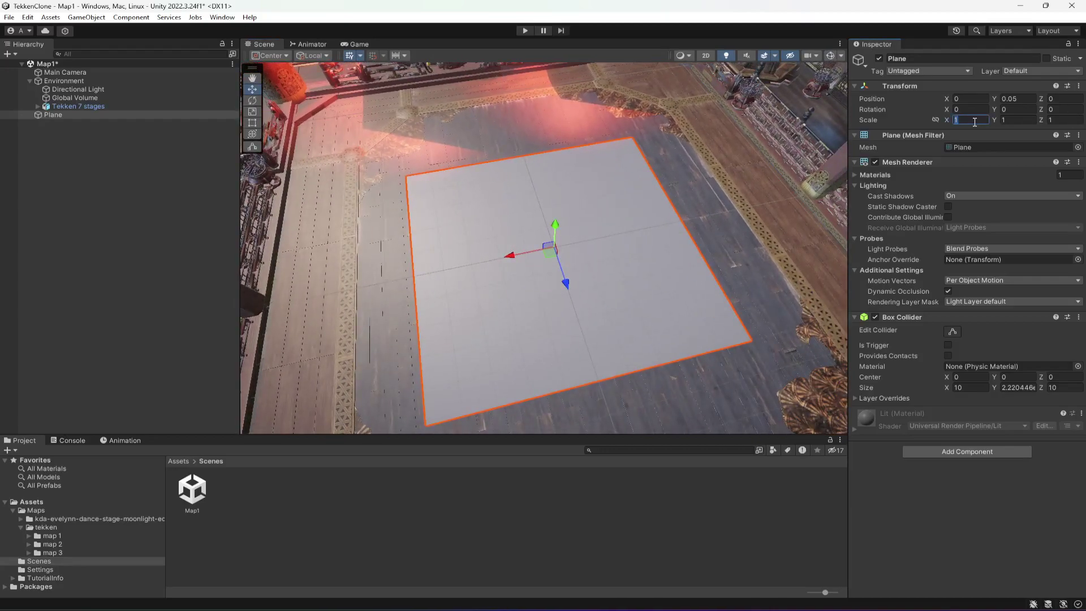
type("2")
left_click(1062, 119)
type("2")
- Set the plane's Z scale to 3 to cover more of the arena floor
right_click_drag(572, 256, 465, 279)
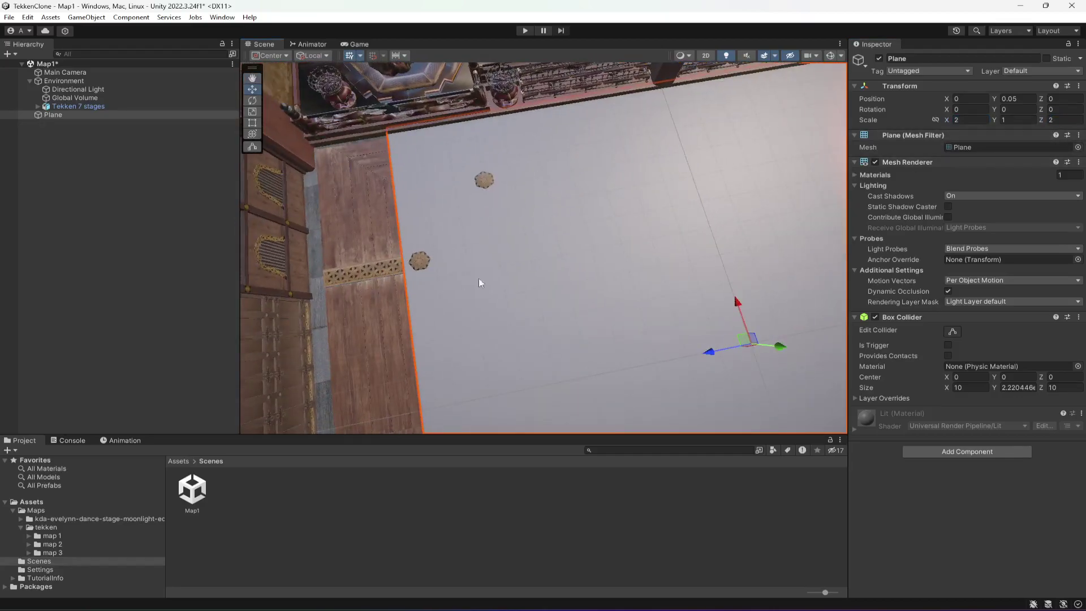
scroll(494, 275, "down", 3)
scroll(510, 291, "up", 3)
left_click_drag(512, 296, 719, 221, "alt")
left_click(1067, 116)
type("3")
- Add a 3D Cube to the scene, reset its transform and frame it
right_click_drag(676, 238, 693, 277)
scroll(657, 259, "up", 3)
left_click_drag(695, 281, 396, 266, "alt")
left_click(76, 151)
right_click(64, 143)
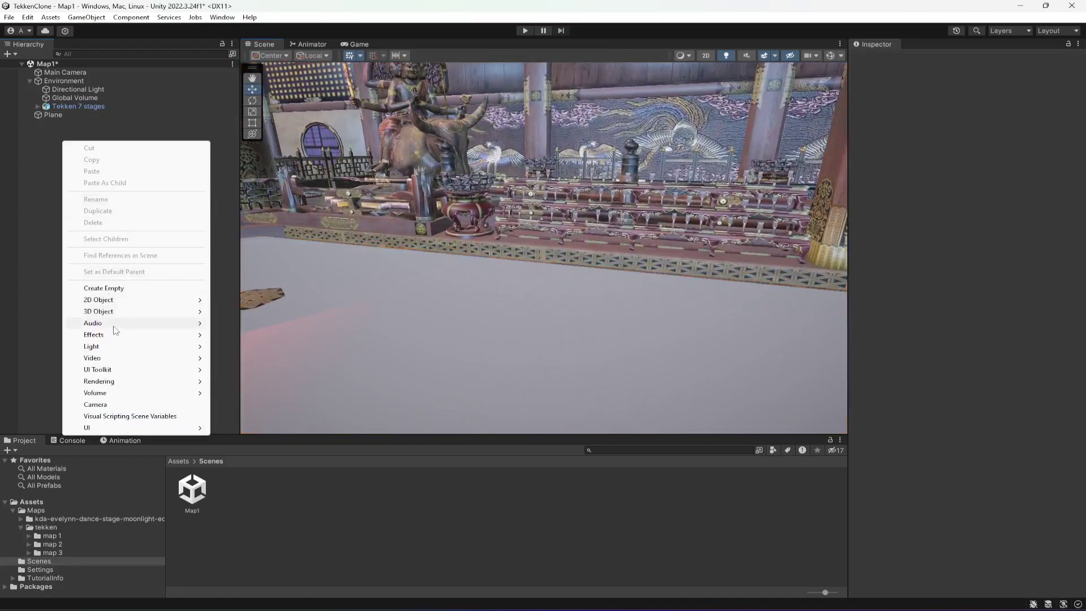
mouse_move(140, 312)
left_click(254, 313)
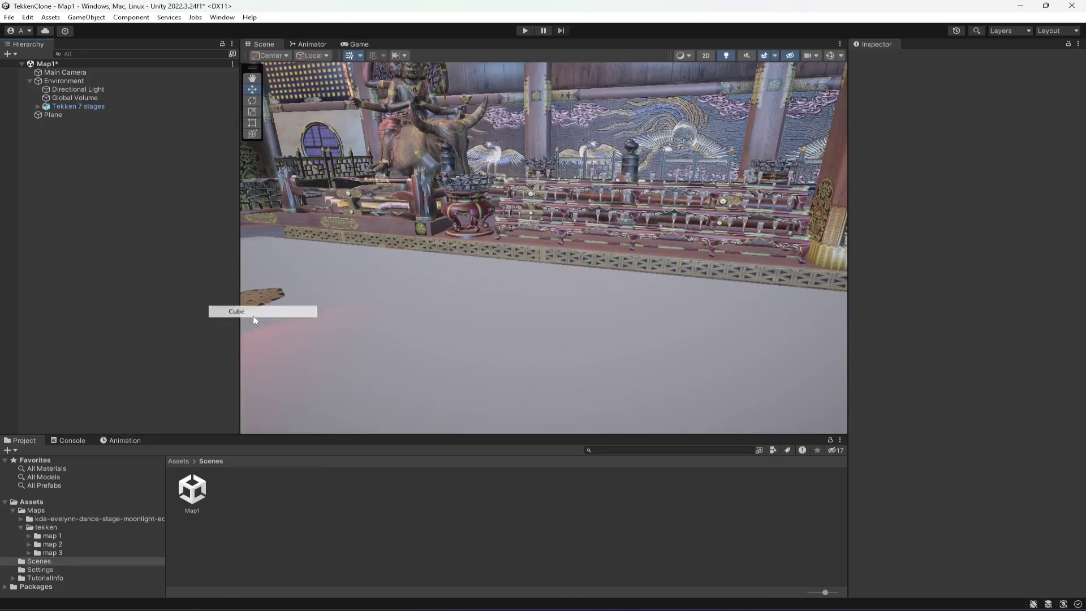
right_click_drag(633, 232, 616, 279)
left_click(1078, 86)
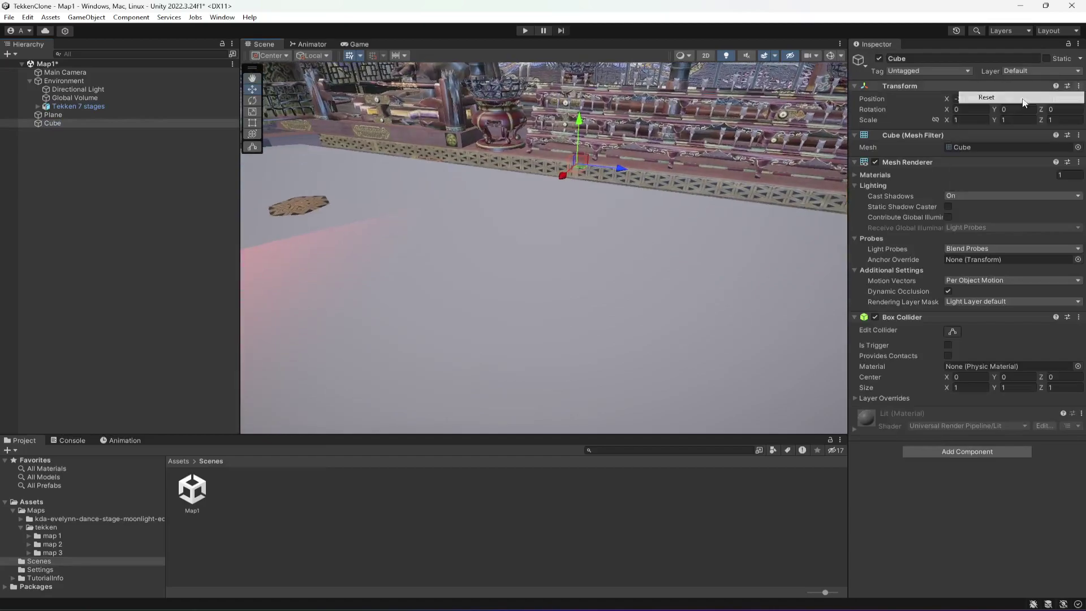
left_click(1024, 101)
key("f")
- Move the cube to the arena edge beside the pillar, at about Y 0.557 and Z -0.352
right_click_drag(610, 229, 604, 256)
left_click_drag(667, 298, 682, 267)
left_click_drag(707, 326, 429, 196)
right_click_drag(429, 196, 568, 311)
left_click_drag(558, 274, 591, 263)
right_click_drag(540, 283, 453, 341)
- Set the plane's X scale to 3 so it extends under the railings
left_click(70, 281)
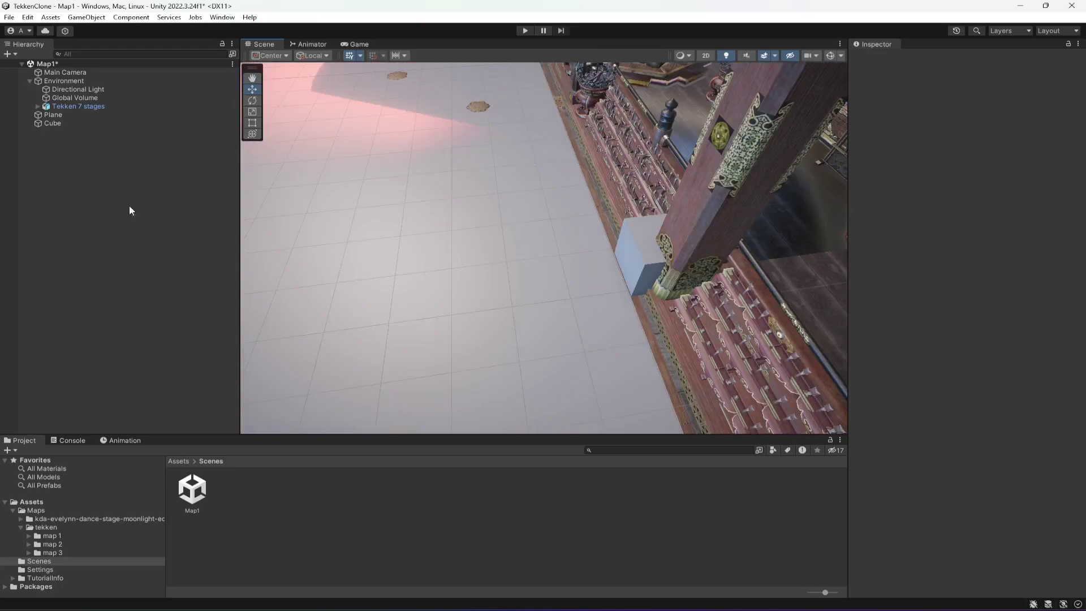
left_click(53, 115)
left_click(969, 120)
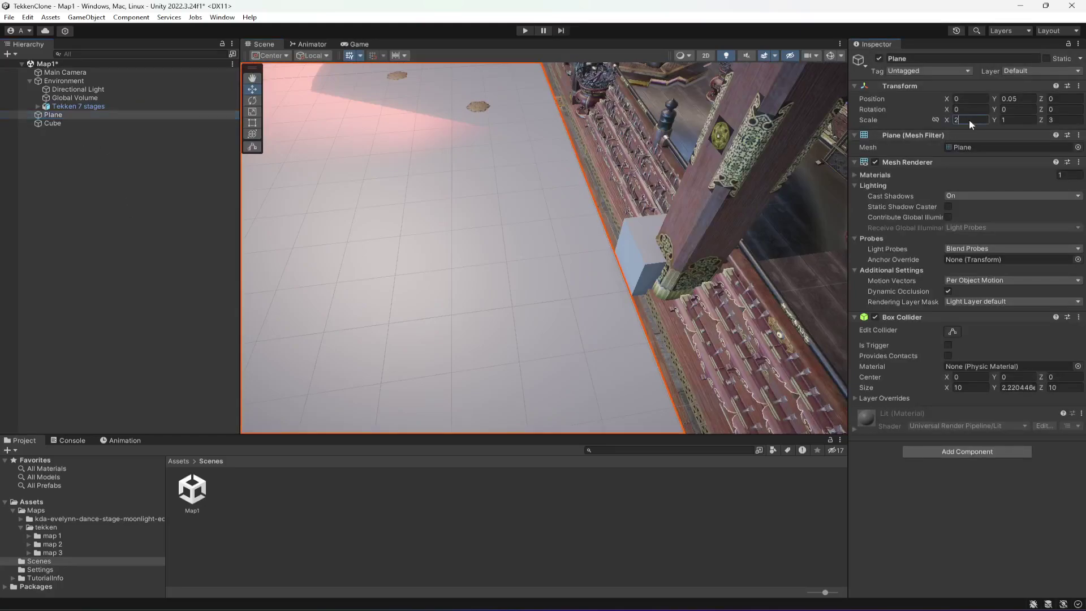
type("3")
right_click_drag(470, 225, 503, 239)
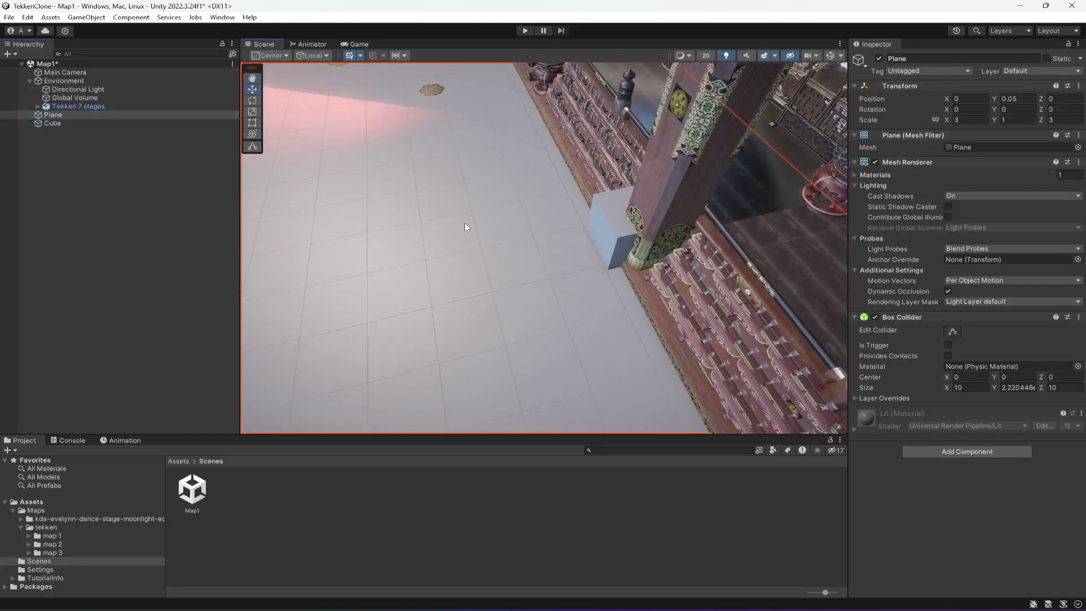
- Shift the cube outward toward the pillar, to an X position of about -10.72
left_click(52, 124)
left_click_drag(586, 236, 599, 233)
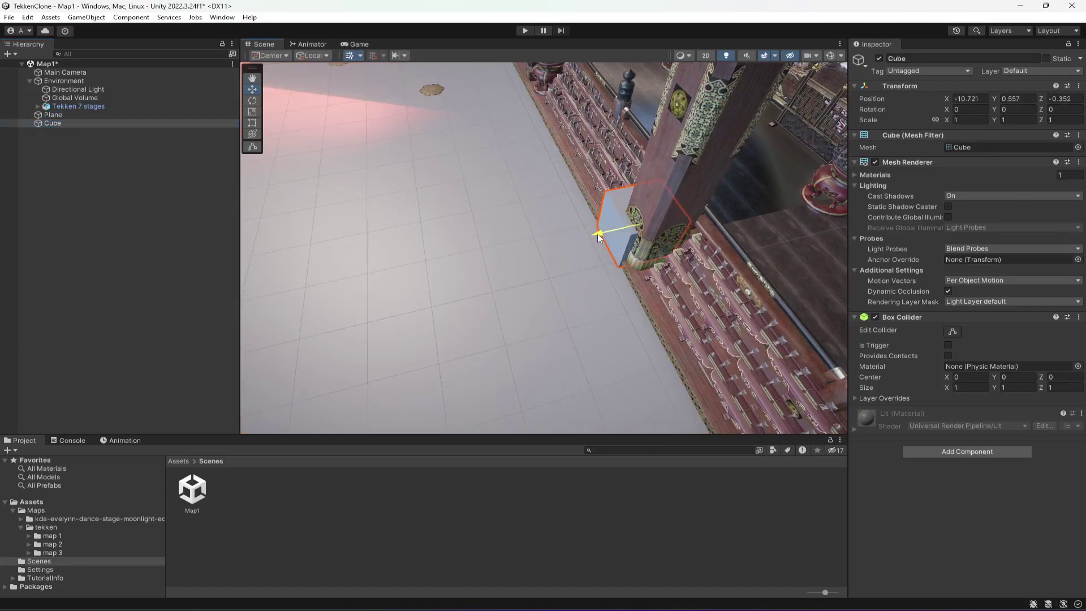
right_click_drag(449, 274, 554, 262)
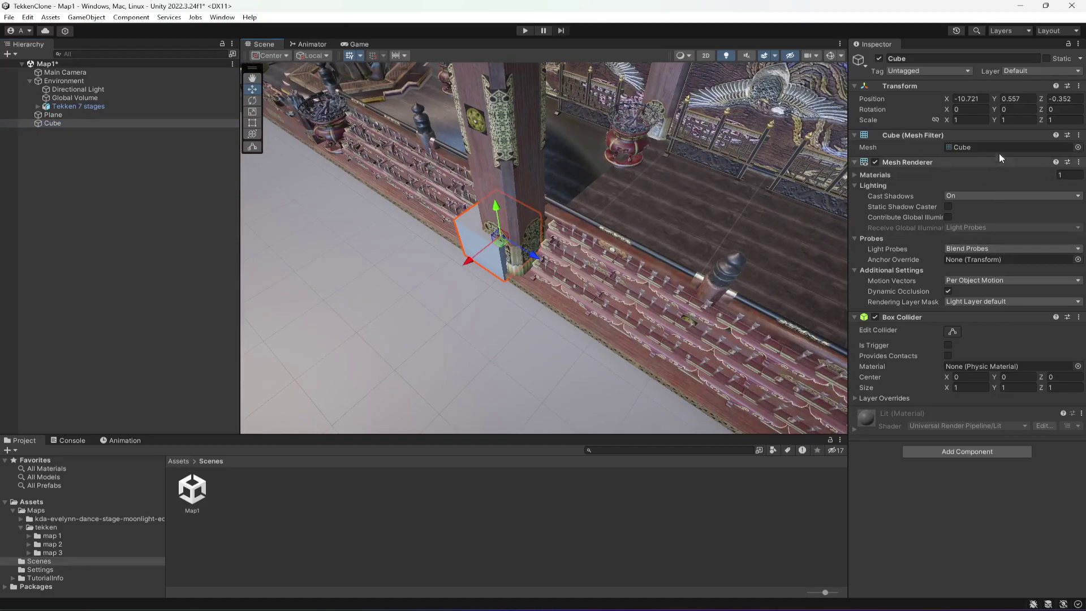
- Set the cube's Y scale to 3 and raise it to a Y position of about 1.39
type("3")
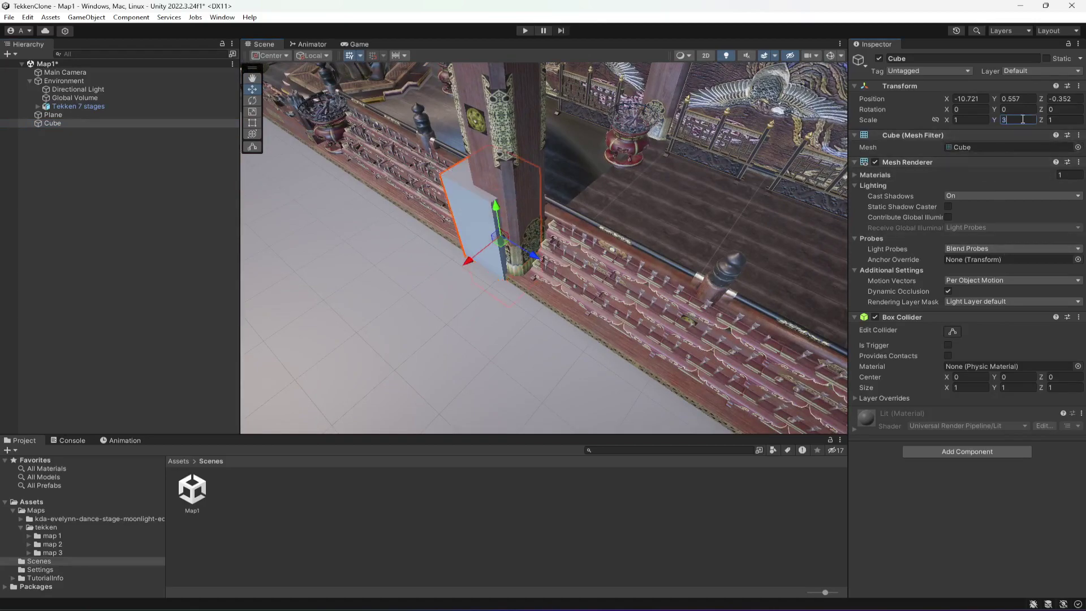
left_click_drag(498, 210, 507, 171)
right_click_drag(507, 172, 479, 263)
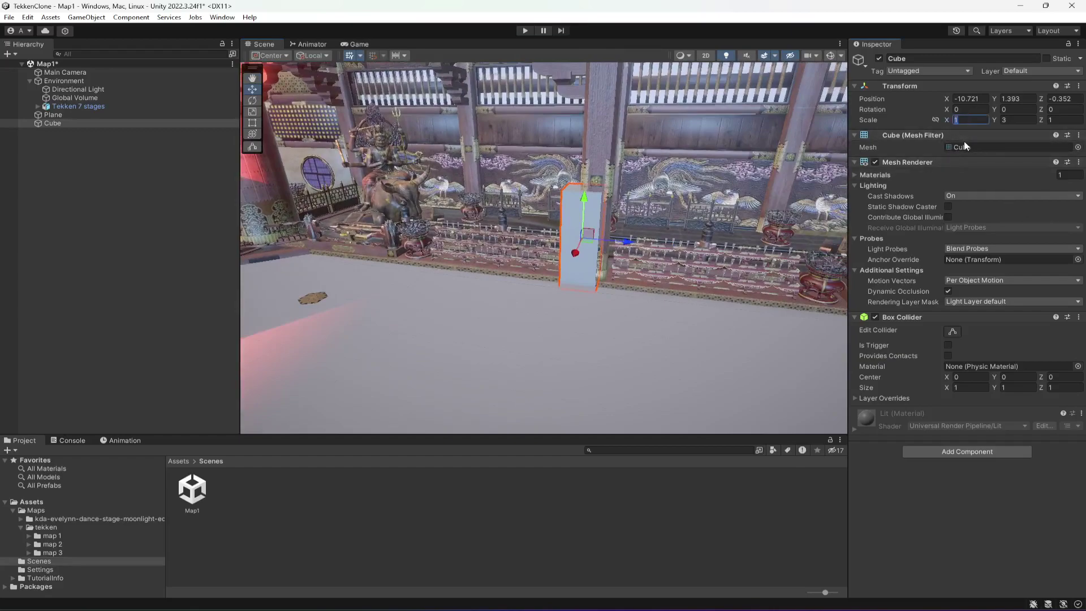
- Stretch the cube into a wall along the arena's edge by setting its Z scale to 30
type("3")
key("Escape")
left_click(1071, 120)
type("9")
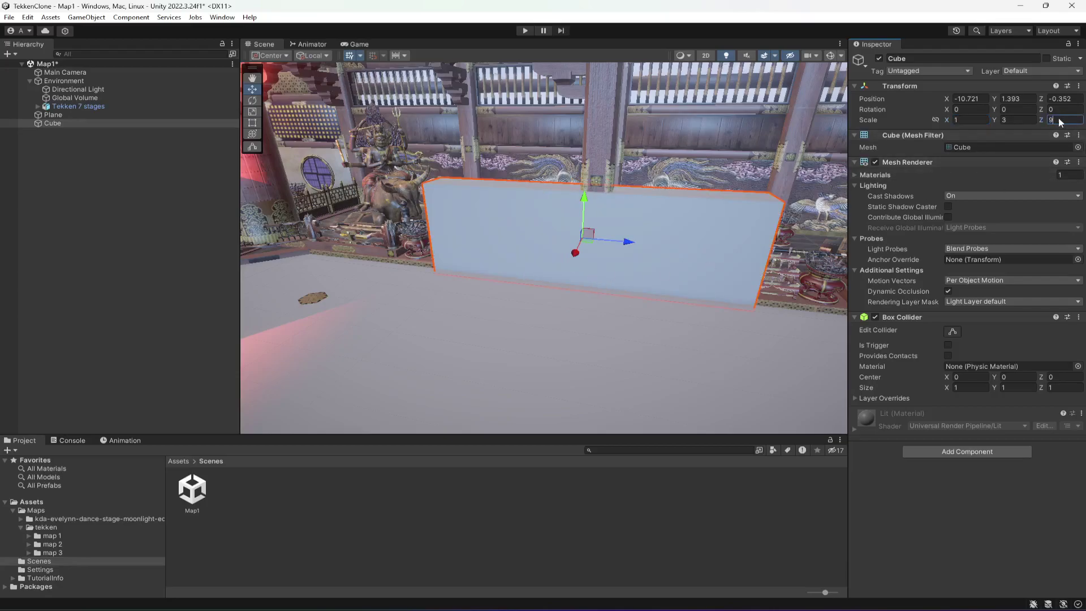
type("15")
right_click_drag(518, 298, 558, 310)
scroll(609, 304, "down", 3)
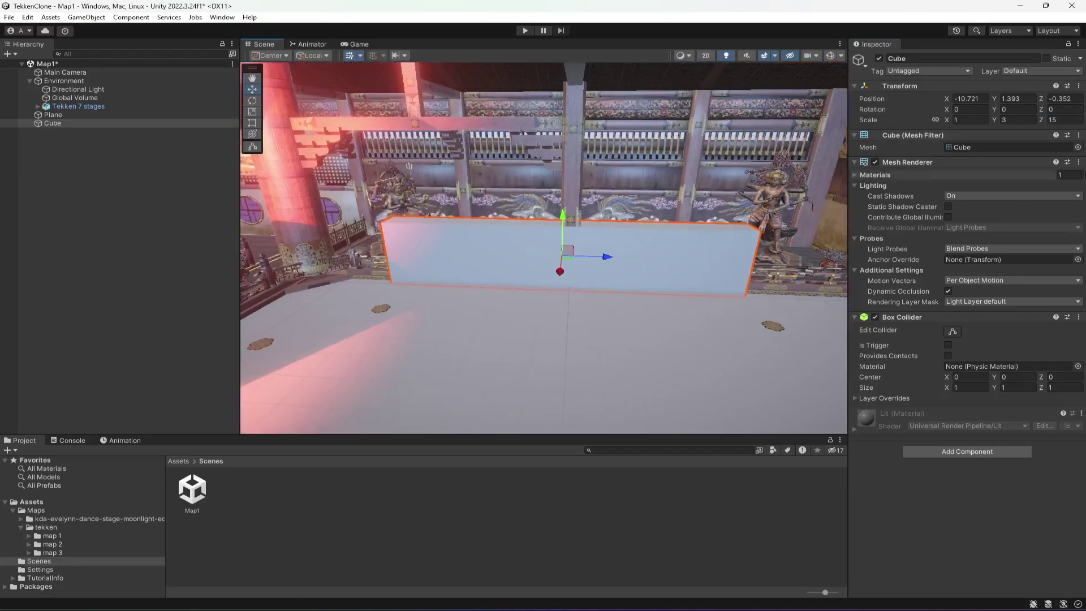
type("25")
right_click_drag(772, 254, 701, 303)
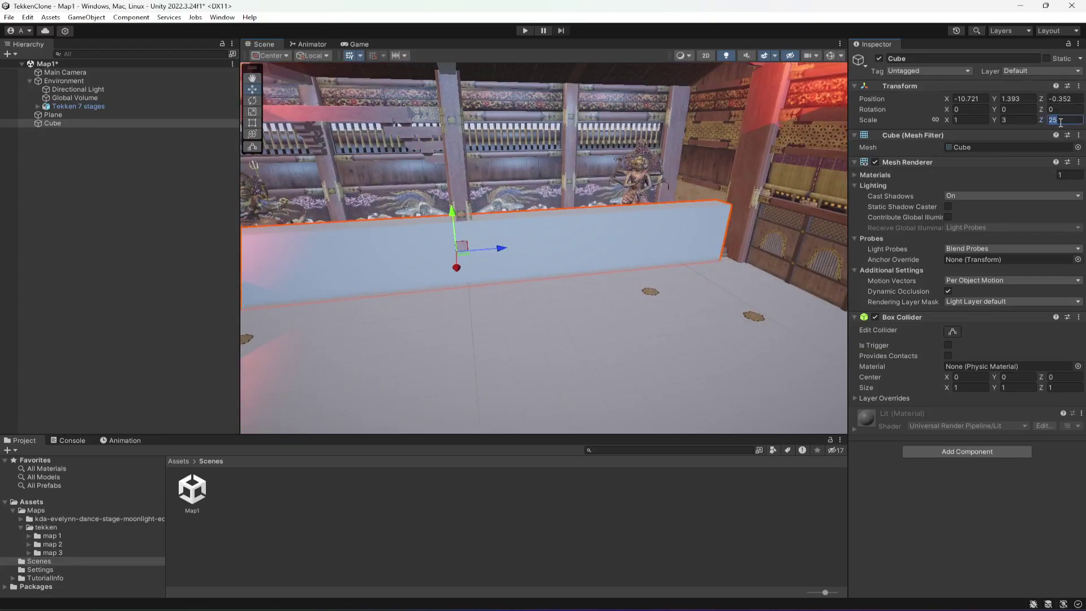
type("30")
right_click_drag(783, 229, 675, 247)
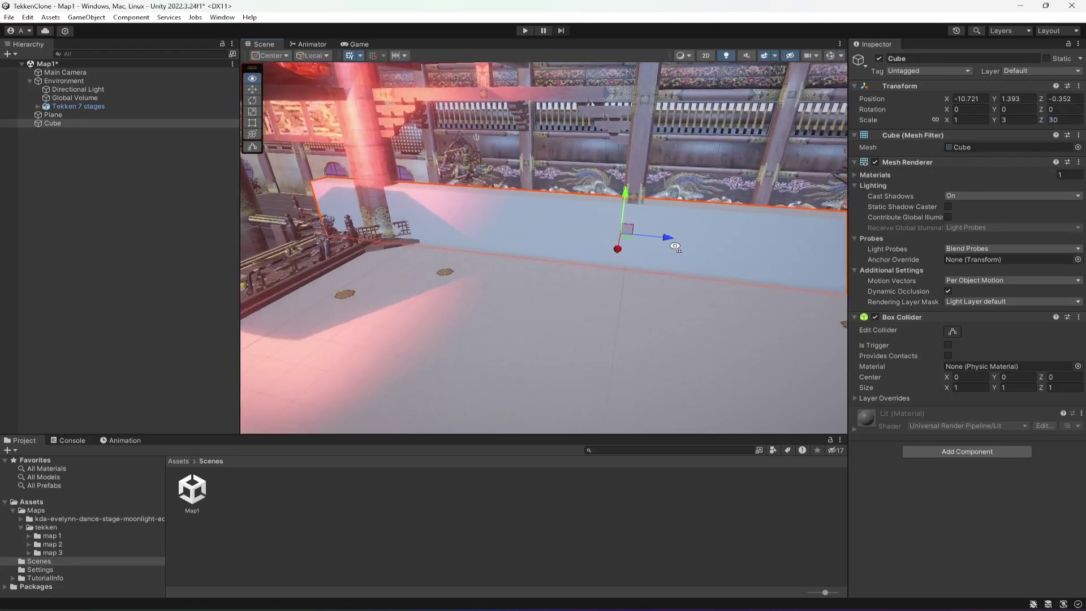
- Duplicate the wall cube and move the copy to the opposite side of the arena, at about X 6.83
right_click_drag(760, 279, 622, 263)
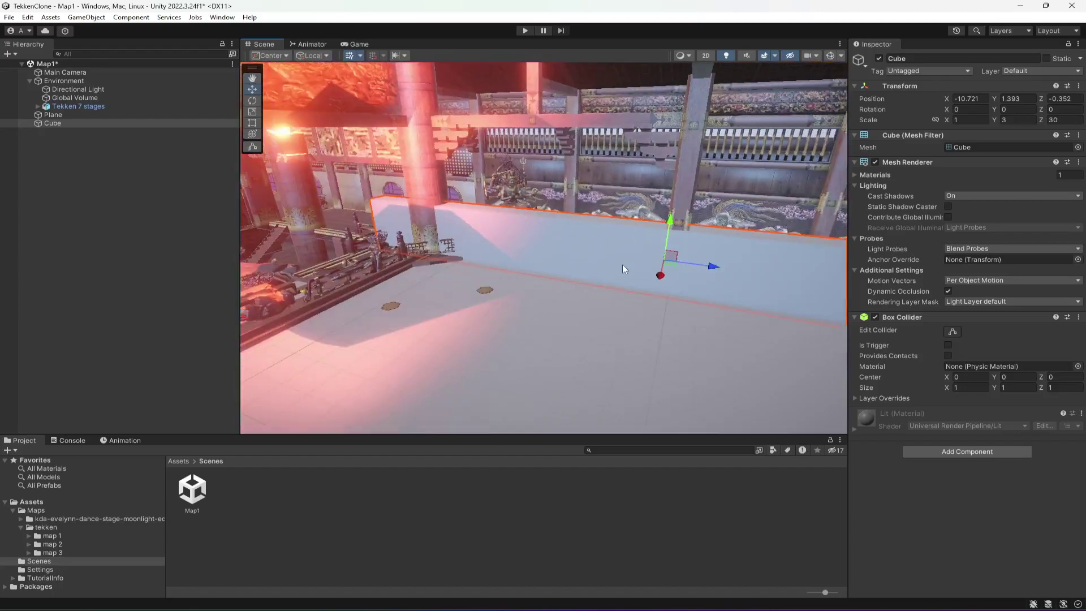
mouse_move(651, 296)
right_mouse_down()
mouse_move(707, 294)
mouse_move(662, 290)
right_mouse_up()
left_click(52, 125)
key("ctrl+d")
key("f")
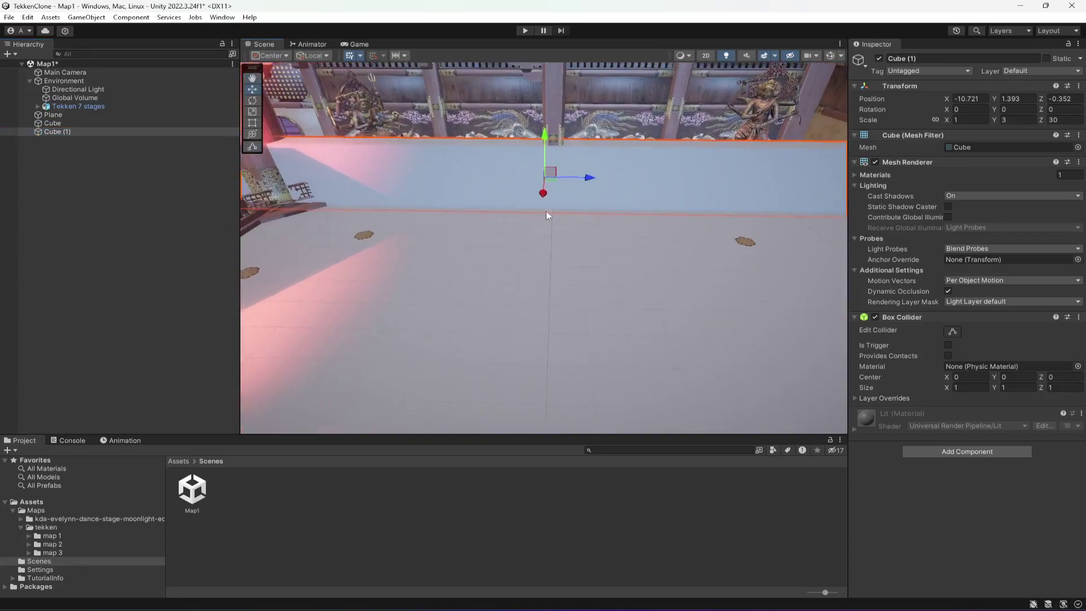
left_click_drag(520, 276, 516, 386)
right_click_drag(653, 233, 505, 325)
scroll(507, 321, "down", 2)
right_click_drag(681, 310, 499, 372)
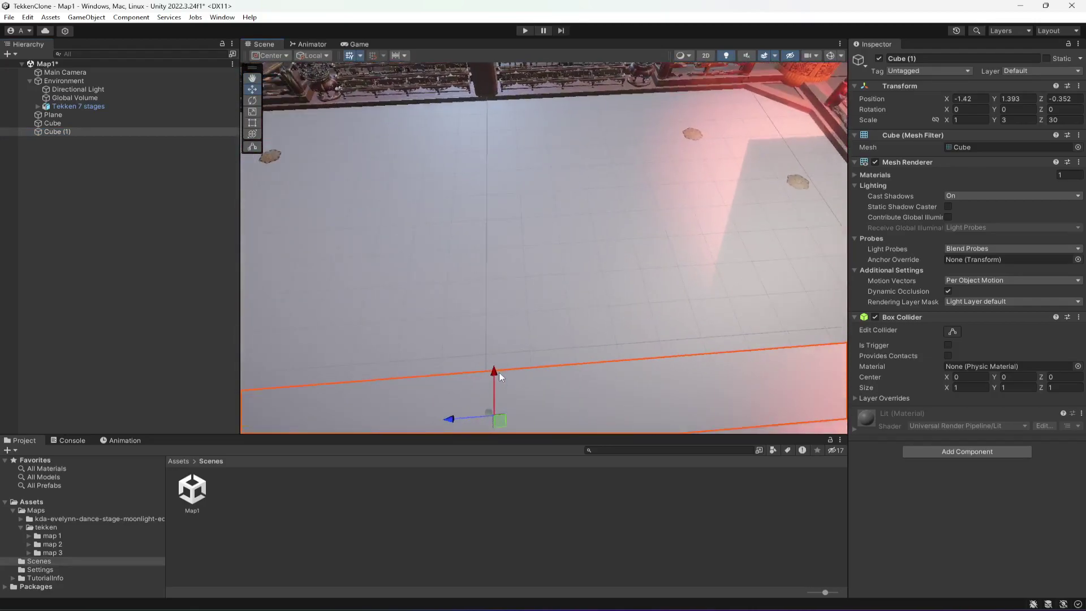
left_click_drag(491, 370, 490, 85)
right_click_drag(539, 234, 531, 174)
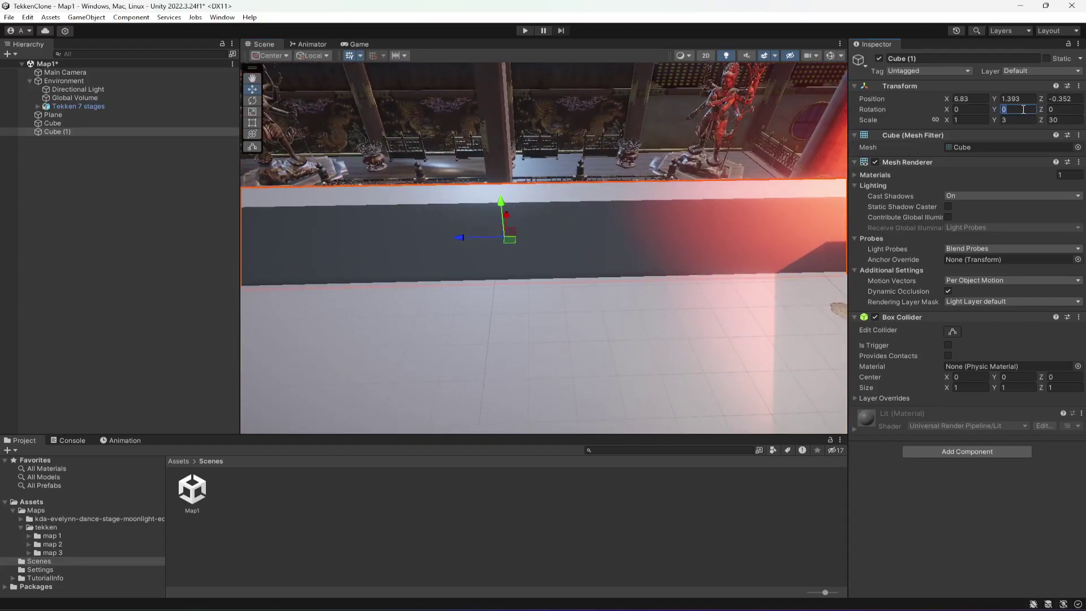
type("-90")
right_click_drag(498, 338, 532, 334)
key("a")
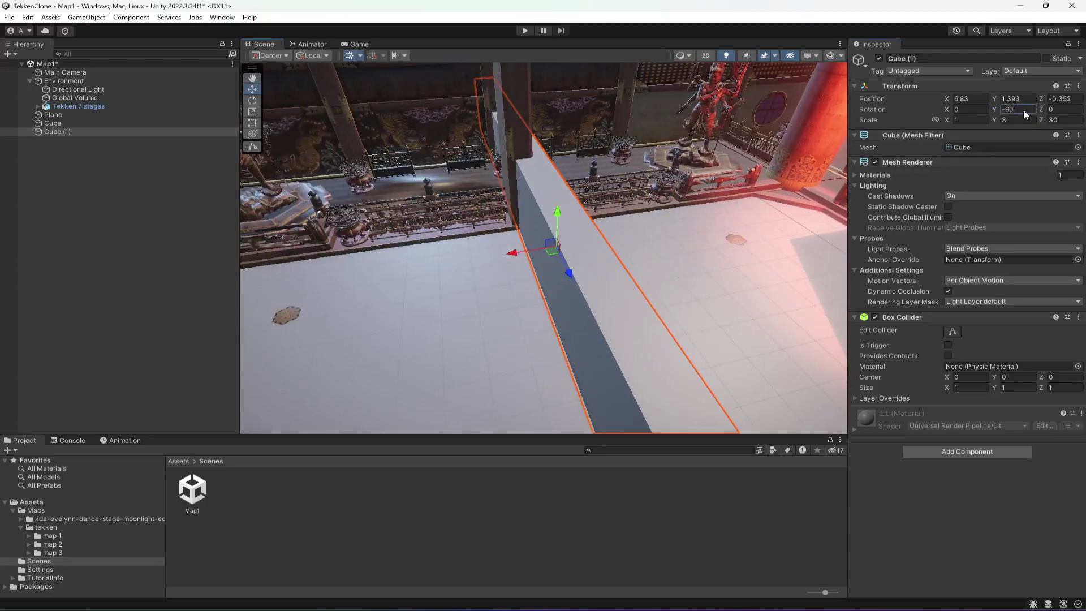
type("180")
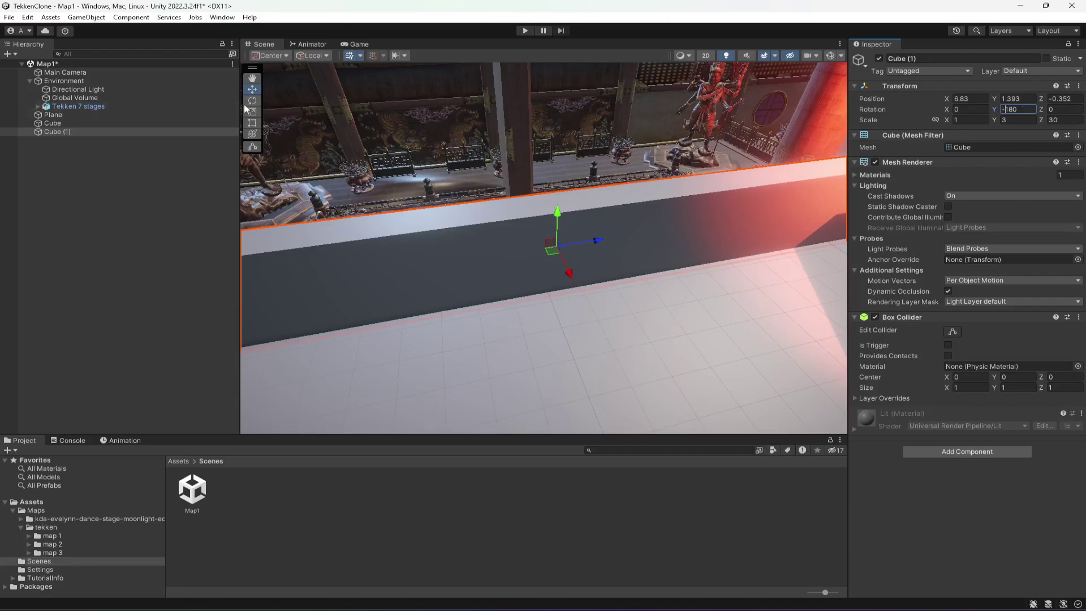
left_click(252, 102)
left_click_drag(557, 277, 408, 273)
key("w")
double_click(1014, 109)
type("0")
- Move the second wall cube outward to the arena's edge, at an X position of about 10.2
right_click_drag(636, 308, 661, 277)
left_click_drag(662, 277, 763, 258, "alt")
right_click_drag(763, 258, 492, 285)
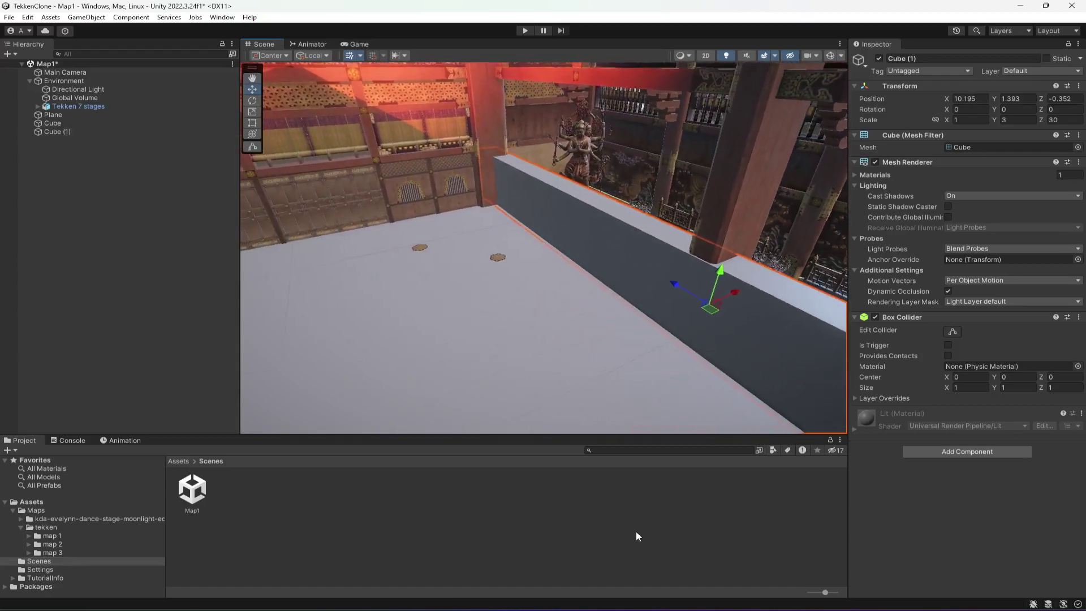
left_click(635, 530)
right_click_drag(565, 294, 747, 285)
left_click_drag(746, 285, 174, 140, "alt")
- Duplicate the second wall cube and set the copy's Y rotation to 90
left_click(55, 132)
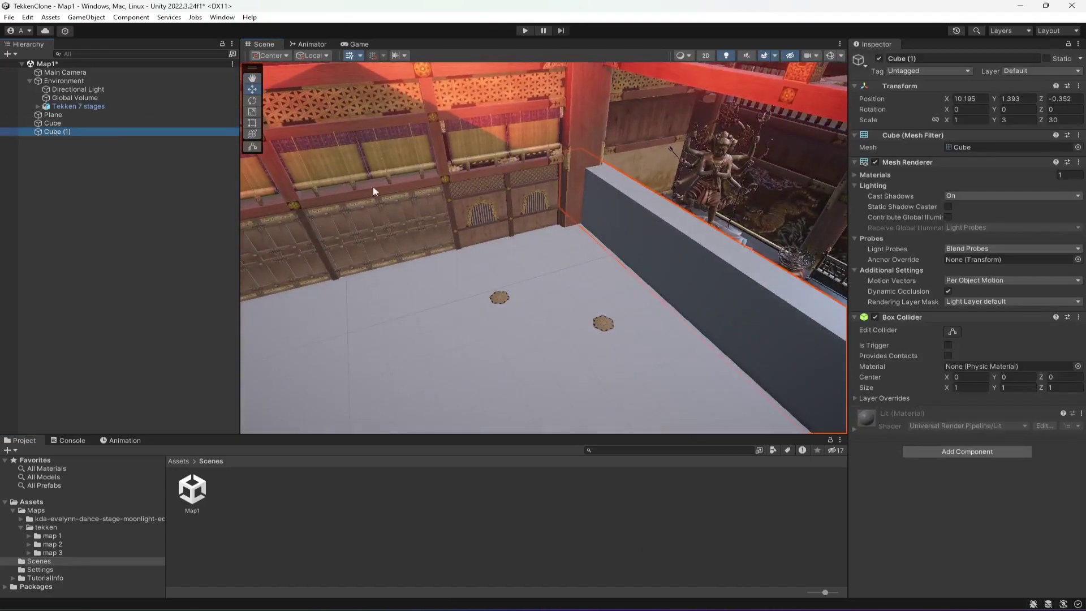
key("ctrl+d")
key("f")
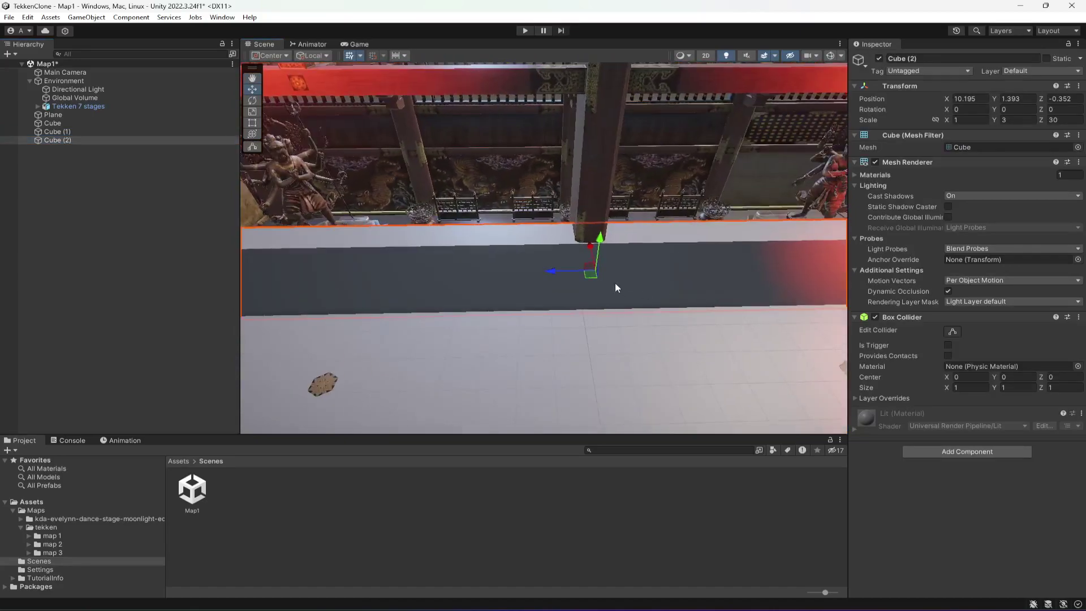
left_click(252, 101)
left_click_drag(591, 308, 500, 347)
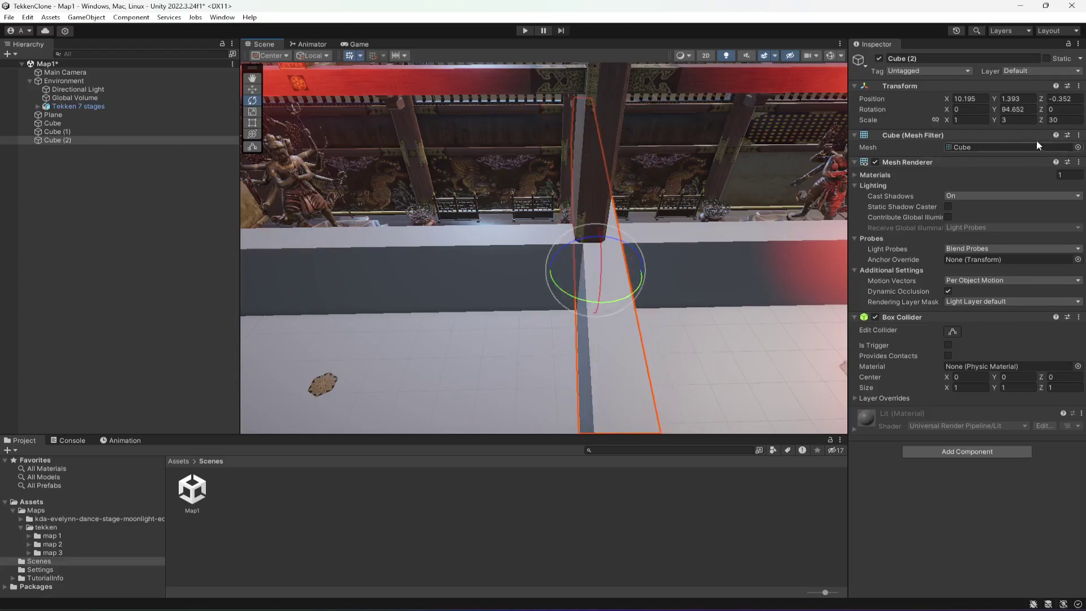
left_click(1018, 109)
right_click_drag(757, 240, 408, 139)
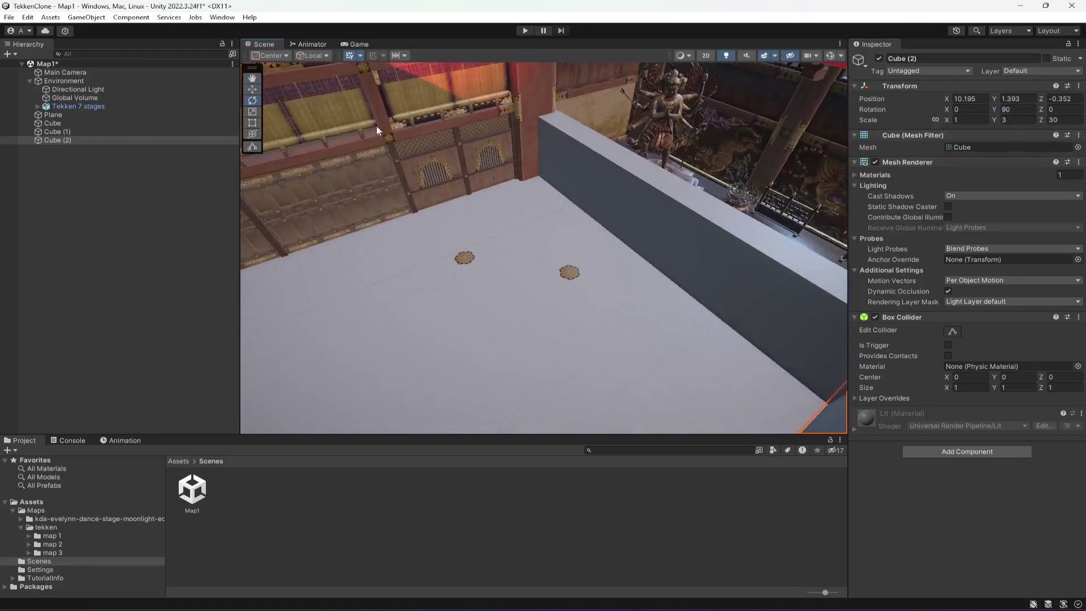
- Move the rotated wall copy to the arena's end beside the wooden panelling, at about X -1.71 and Z 13.16
left_click(253, 90)
right_click_drag(565, 220, 587, 168)
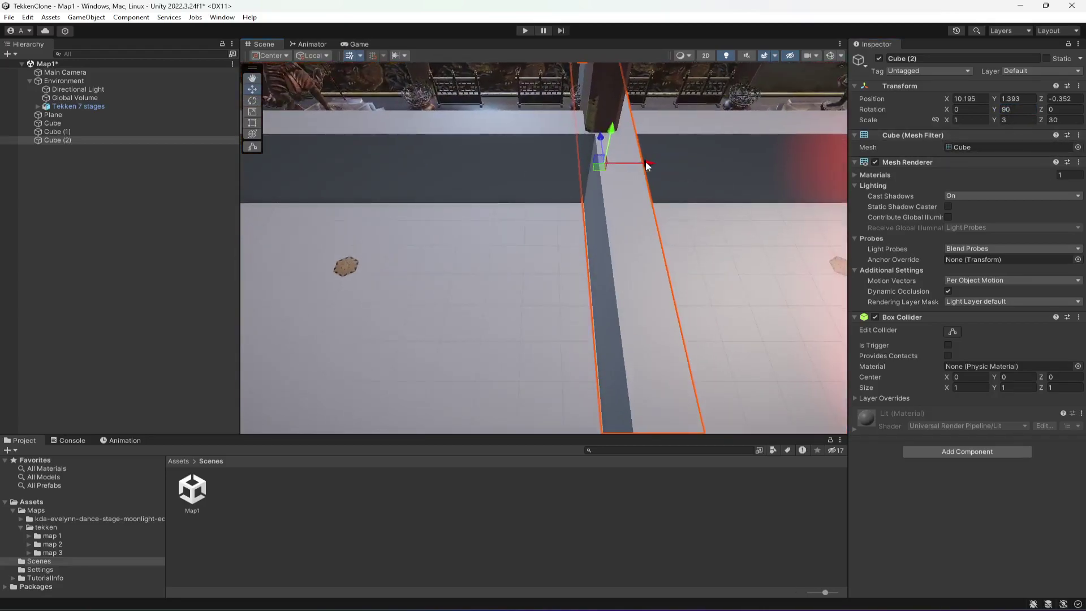
left_click_drag(644, 165, 288, 219)
right_click_drag(669, 245, 758, 256)
left_click_drag(722, 253, 356, 315)
right_click_drag(356, 314, 490, 296)
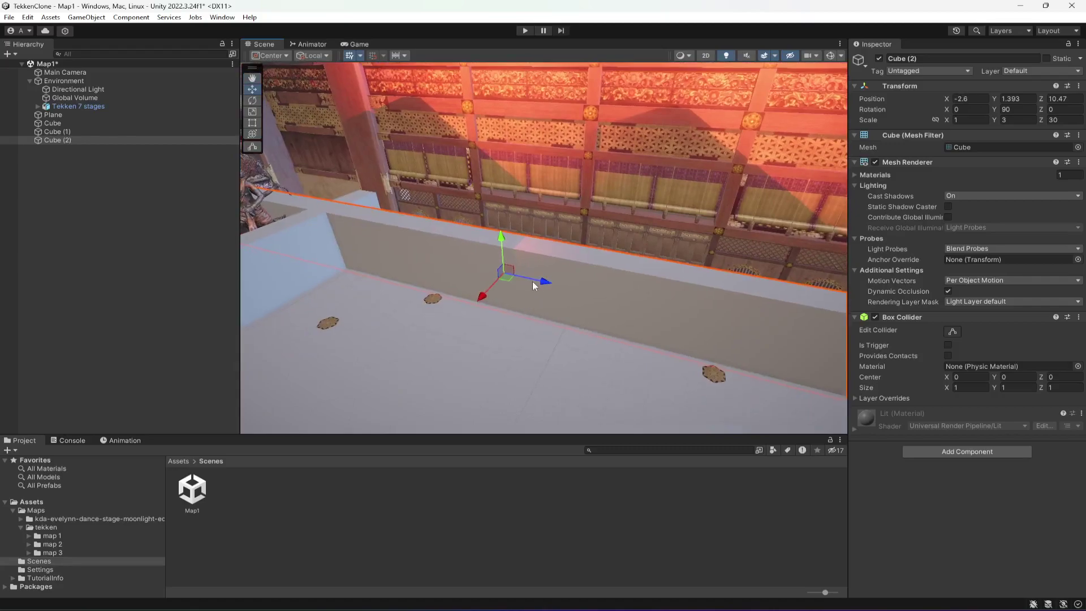
left_click_drag(497, 306, 570, 292)
right_click_drag(496, 349, 490, 326)
- Duplicate the end wall and move the copy to the opposite end of the arena, at about Z -11.82
key("ctrl+d")
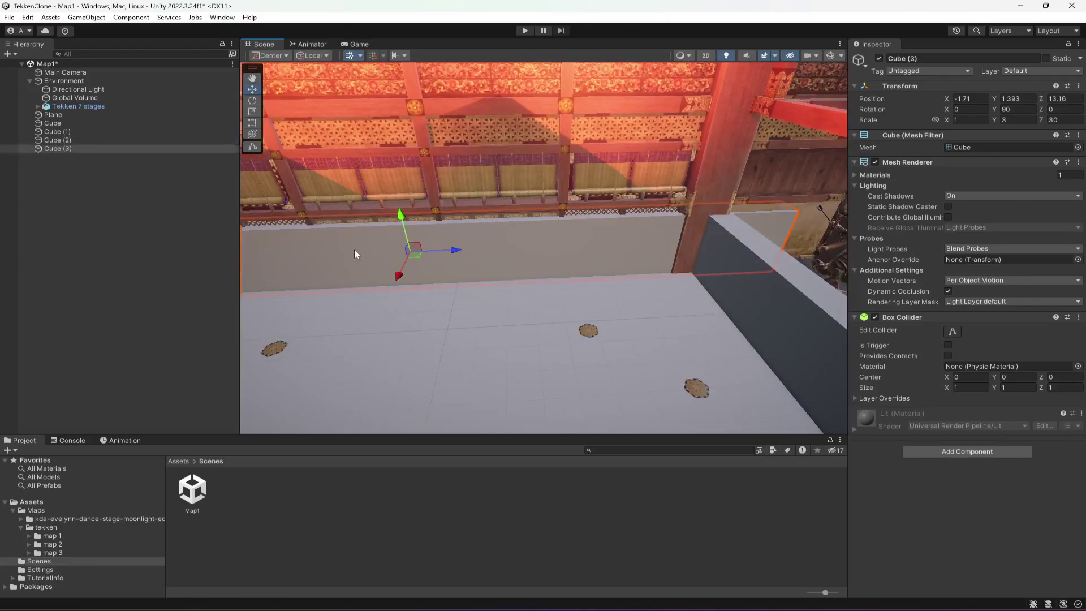
left_click_drag(409, 278, 362, 356)
right_click_drag(362, 356, 433, 251)
left_click_drag(669, 226, 317, 353)
right_click_drag(528, 279, 609, 306)
left_click_drag(536, 295, 262, 224)
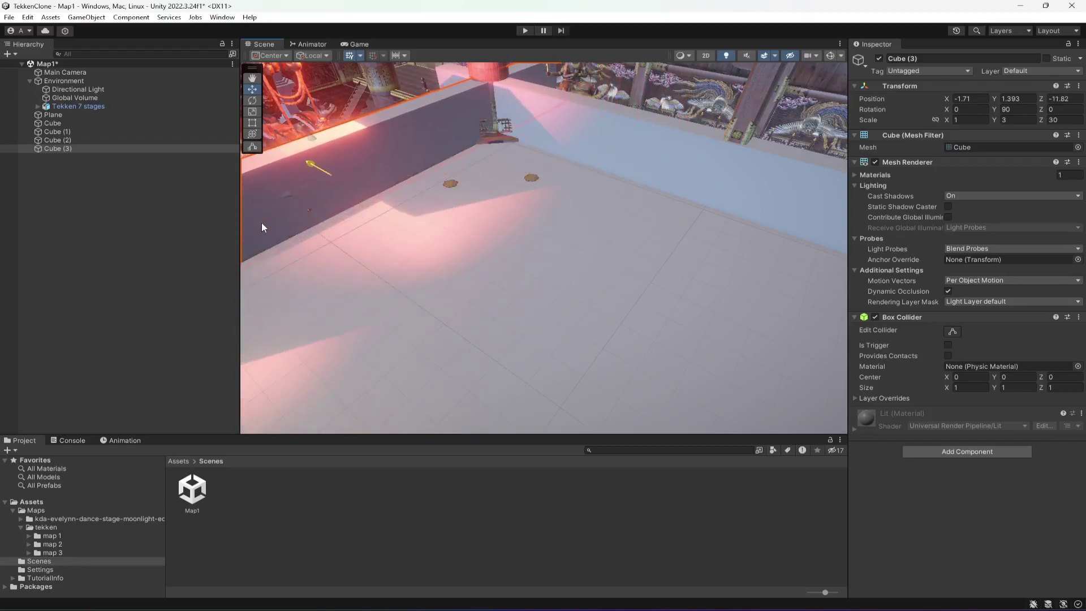
right_click_drag(261, 222, 424, 256)
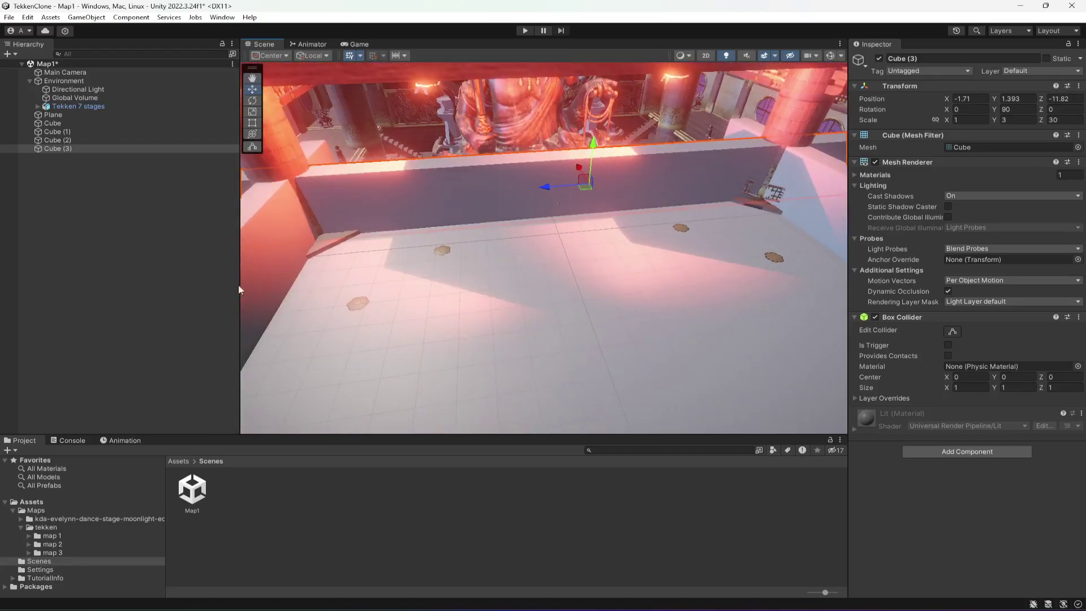
- Disable the Mesh Renderer on the plane and all four wall cubes, and save the scene
left_click(218, 288)
right_click_drag(342, 264, 511, 309)
scroll(510, 306, "up", 2)
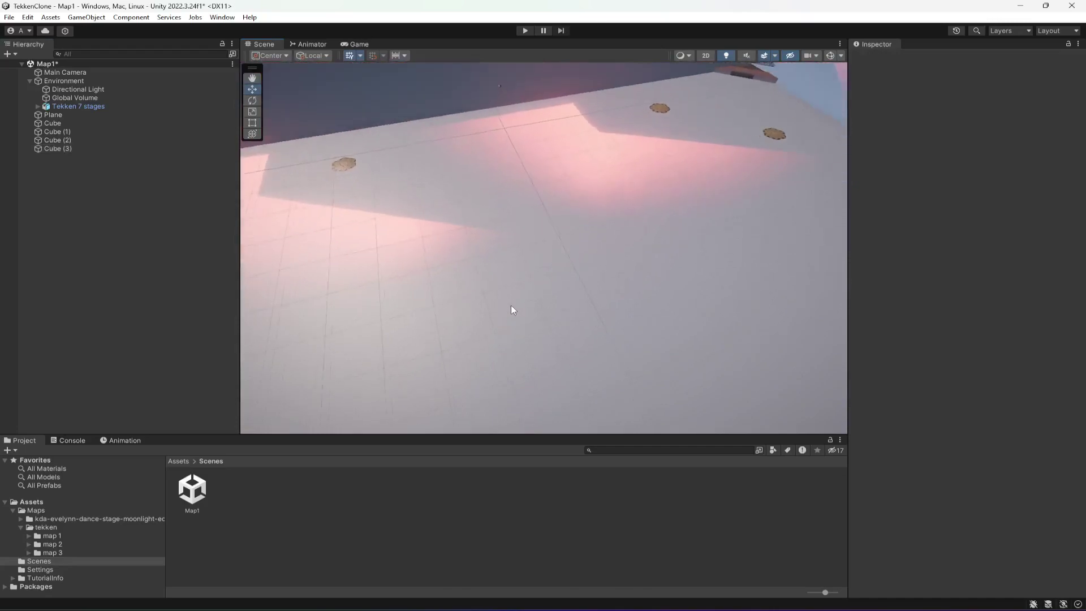
scroll(511, 304, "up", 2)
left_click(57, 123)
left_click(59, 117)
left_click(68, 149, "shift")
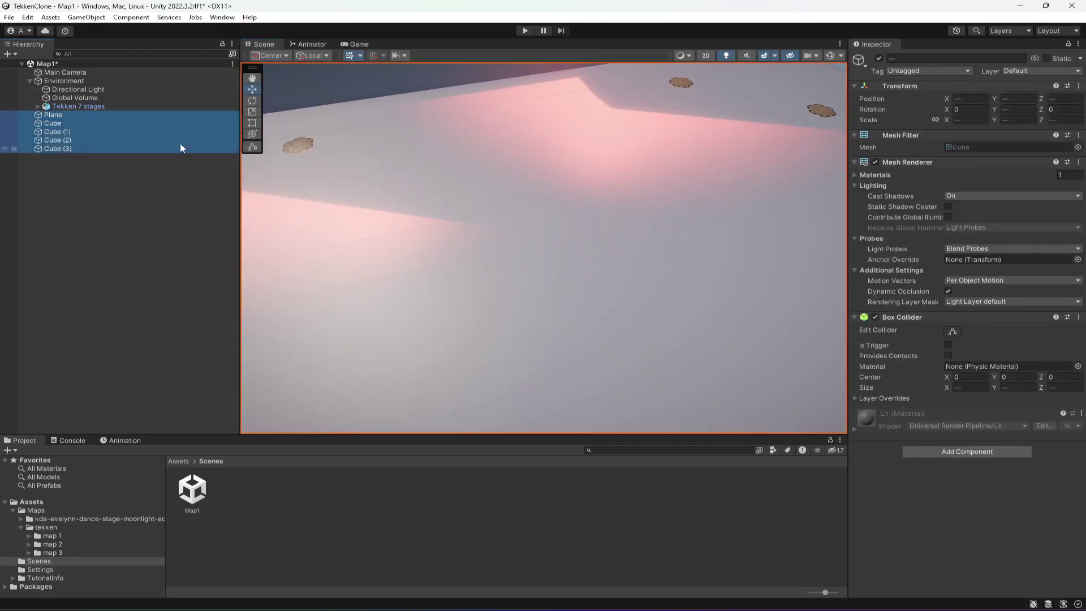
left_click(876, 163)
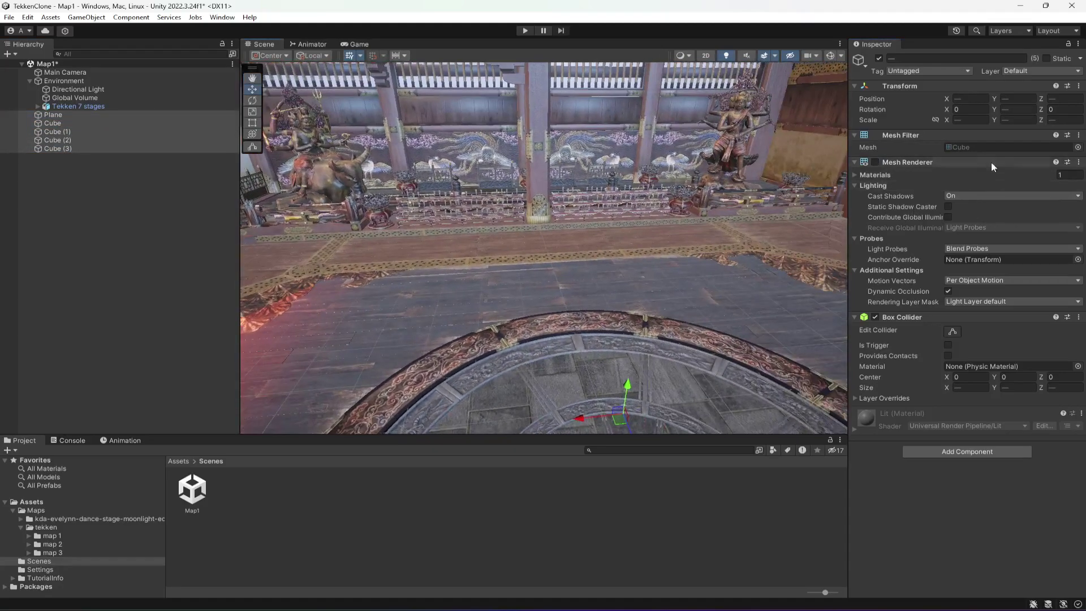
left_click_drag(649, 372, 425, 257, "alt")
left_click(140, 276)
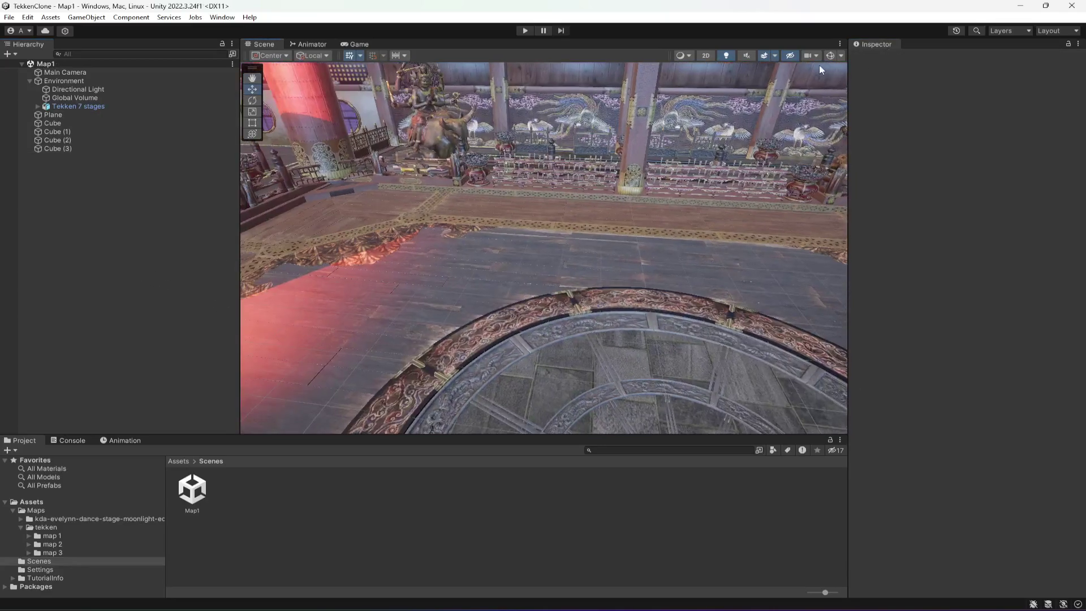
- Show the scene gizmos and examine the collider outlines of the plane and four wall cubes around the arena
left_click(828, 55)
left_click(53, 115)
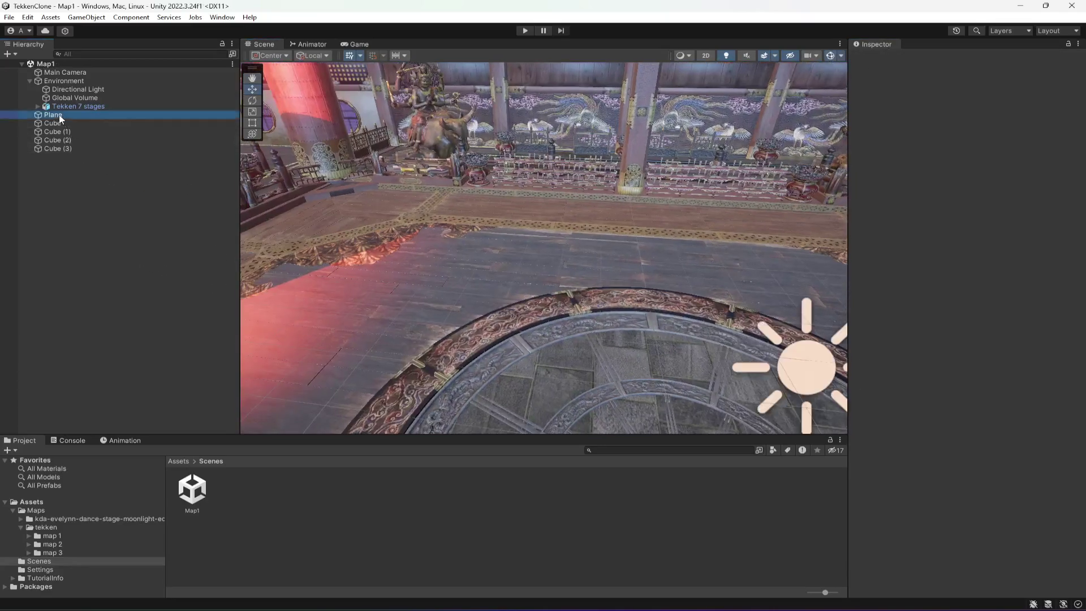
left_click(65, 148, "shift")
left_click_drag(629, 228, 428, 215, "alt")
right_click_drag(427, 215, 732, 274)
scroll(731, 273, "up", 3)
right_click_drag(633, 299, 552, 260)
scroll(759, 306, "up", 2)
right_click_drag(759, 307, 499, 330)
key("Right")
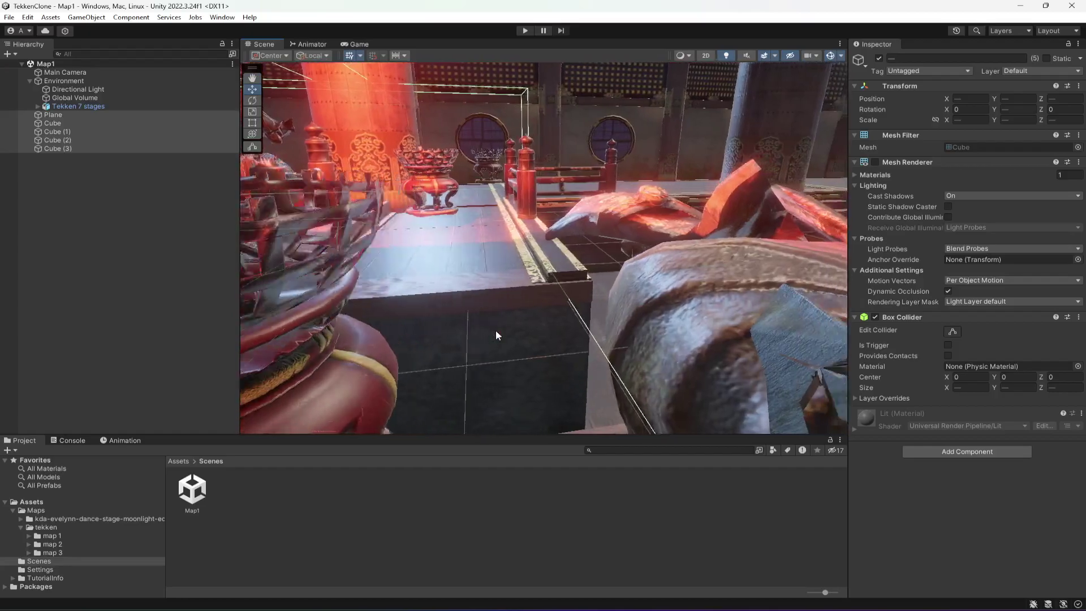
key("Left")
right_click_drag(639, 324, 741, 292)
left_click_drag(741, 286, 622, 285, "alt")
- Re-enable the plane's Mesh Renderer to check the floor, and undo the change
left_click(50, 117)
right_click_drag(741, 198, 688, 198)
right_click_drag(622, 241, 524, 244)
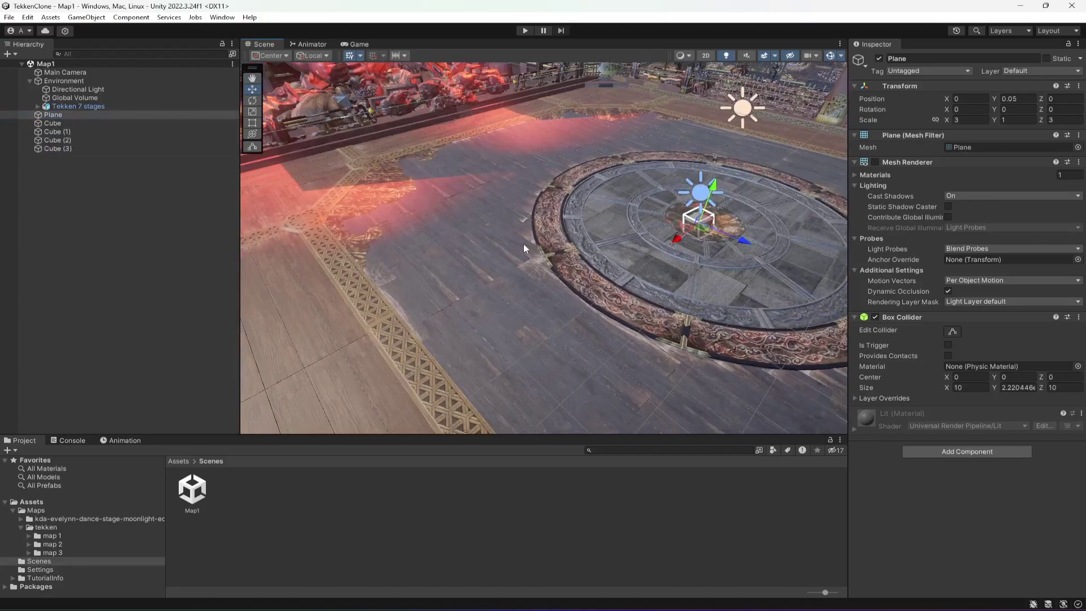
left_click_drag(478, 246, 559, 248, "alt")
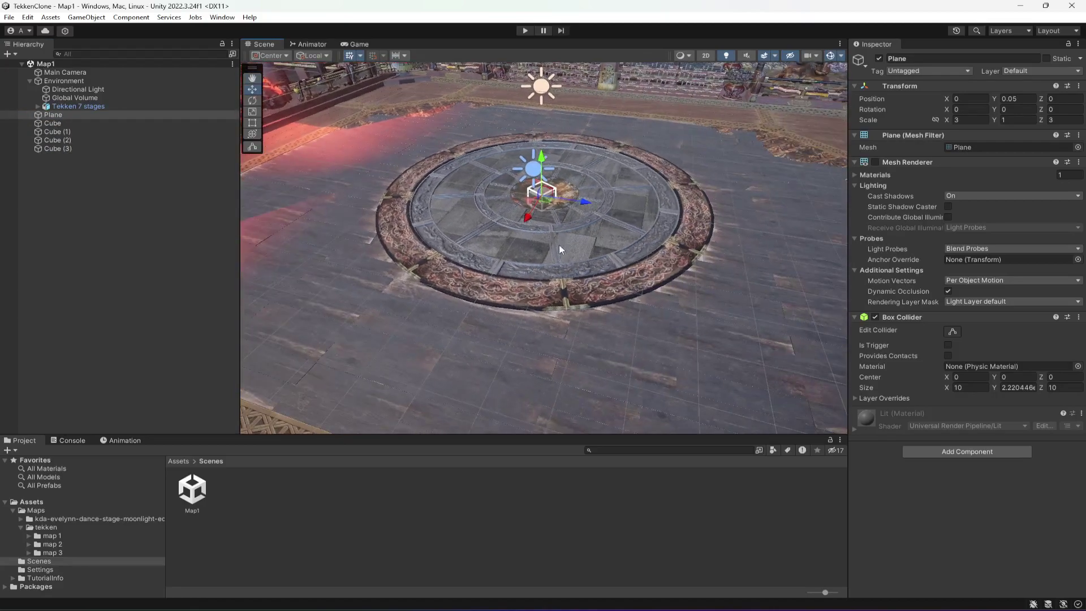
left_click(875, 162)
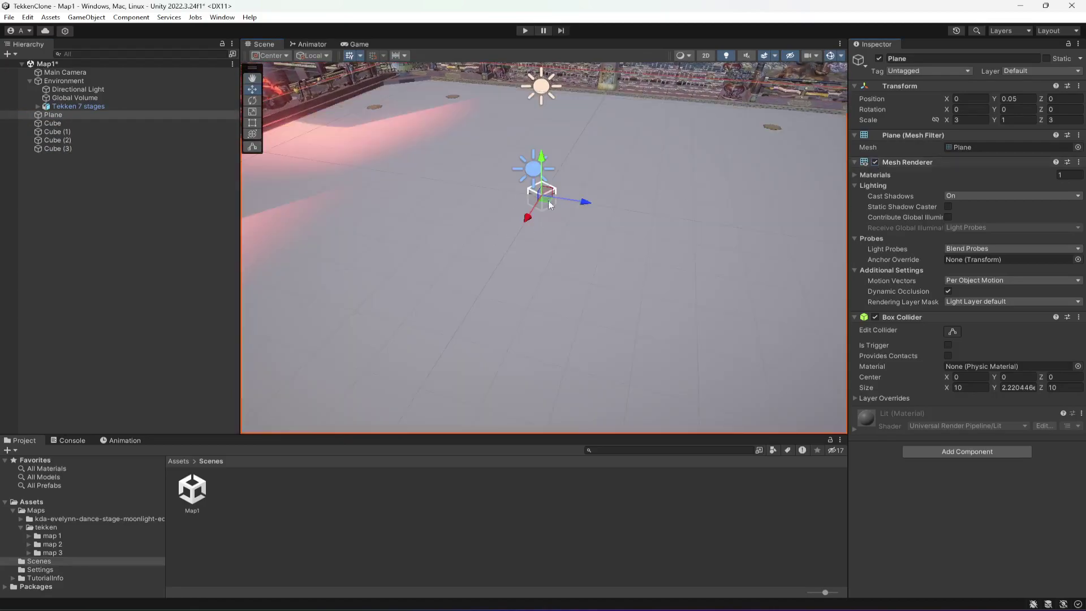
key("ctrl+z")
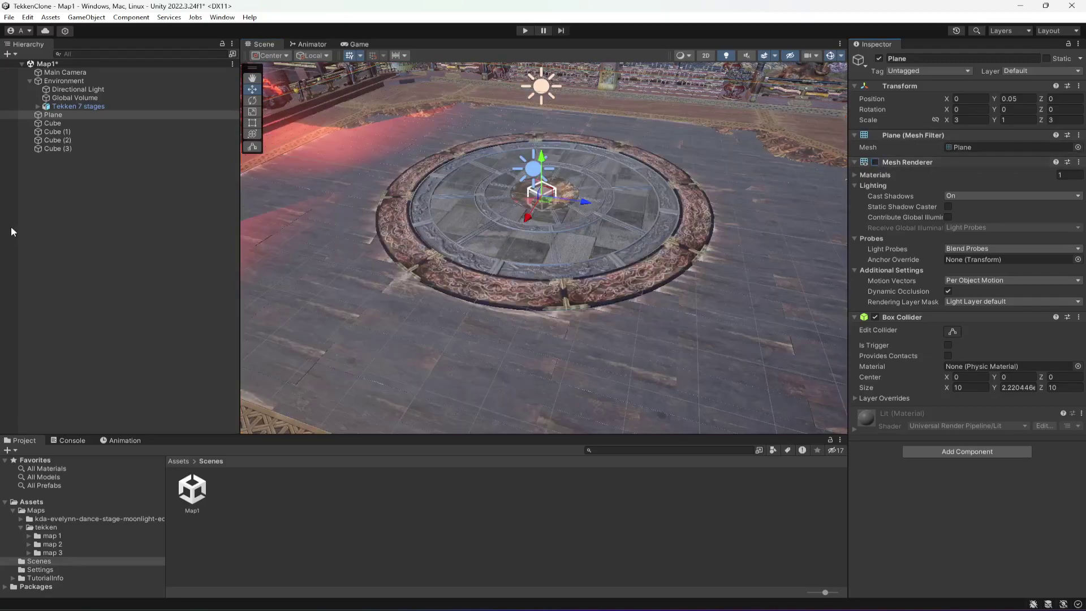
left_click(38, 225)
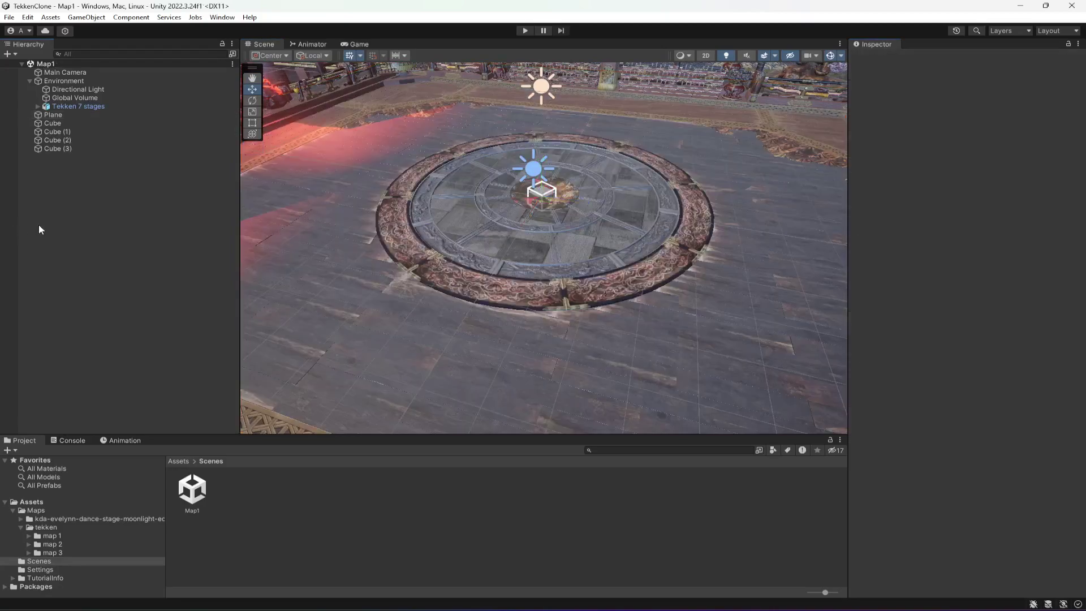
- Parent the plane and the four wall cubes to the Environment object, collapse the group and save the scene
left_click(53, 115)
left_click(61, 150, "shift")
left_click_drag(54, 116, 70, 79)
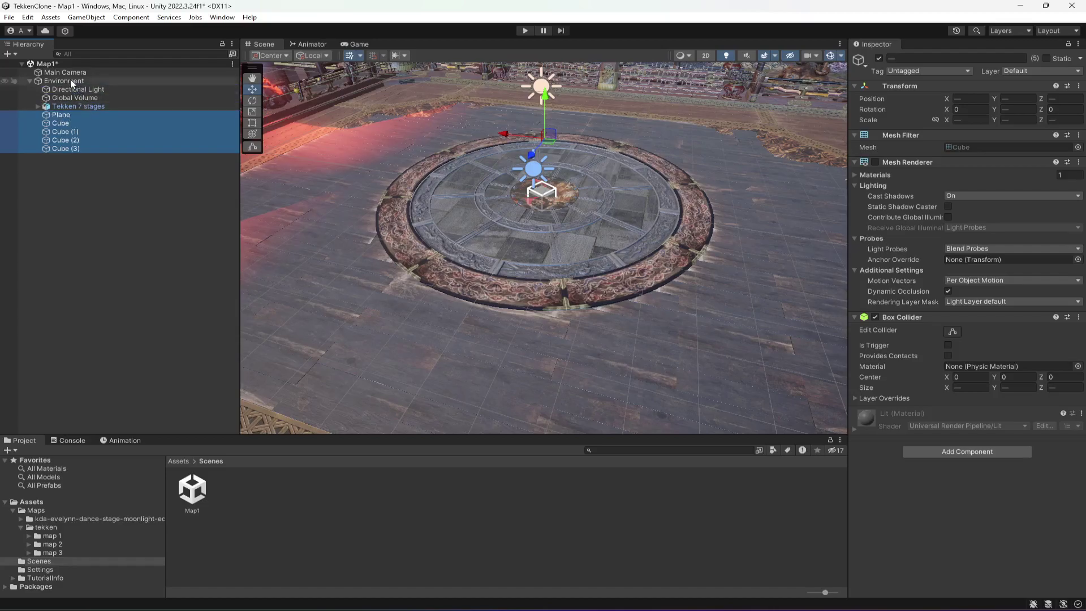
left_click(29, 81)
key("ctrl+s")
right_click_drag(554, 299, 533, 281)
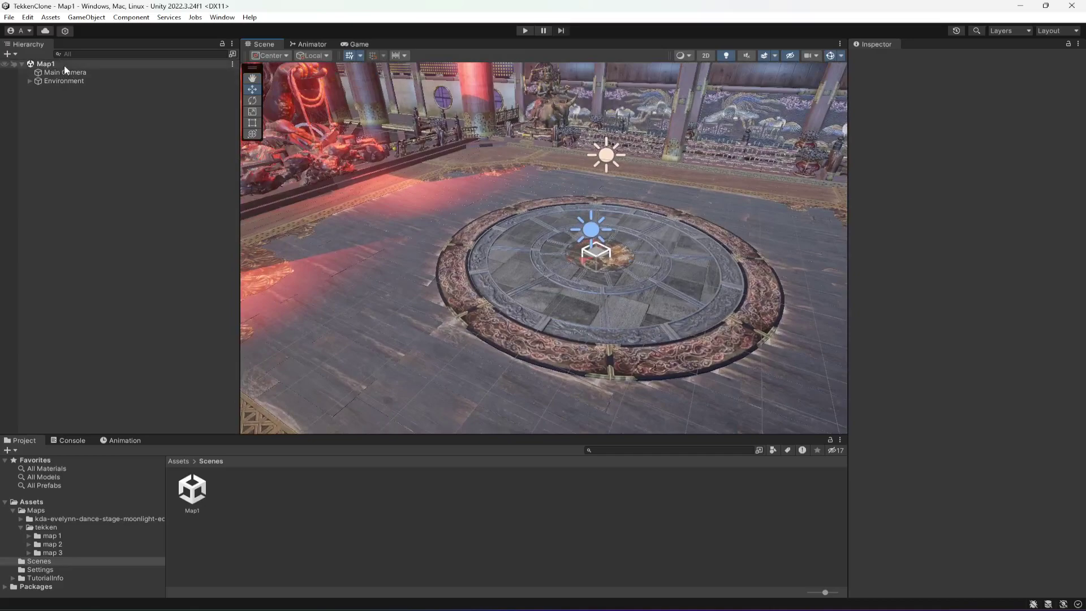
- Create a new scene named Map2 in the Scenes folder and open it
right_click(247, 483)
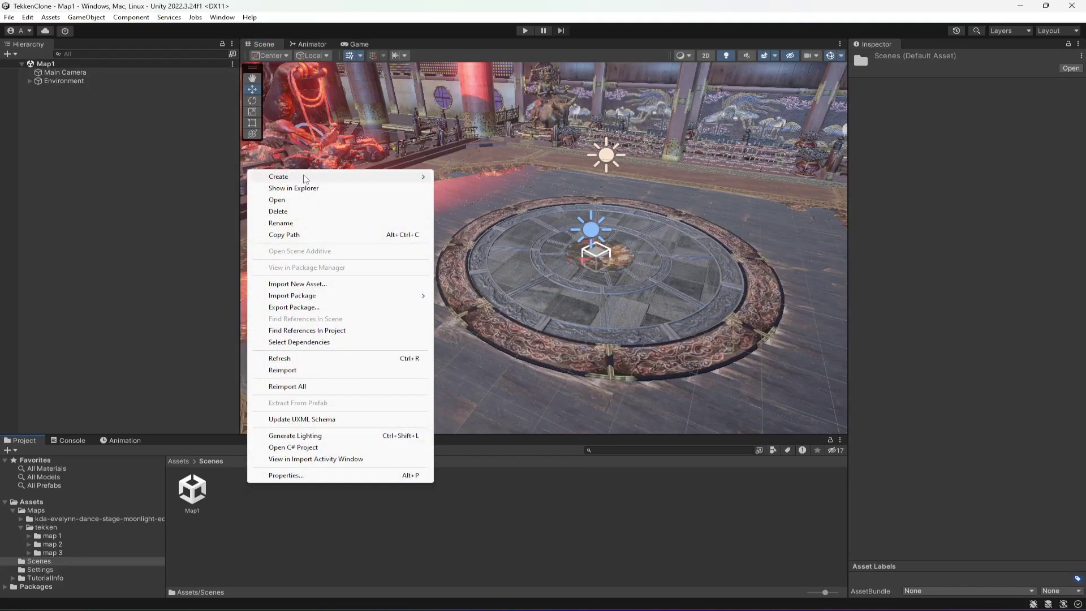
mouse_move(325, 178)
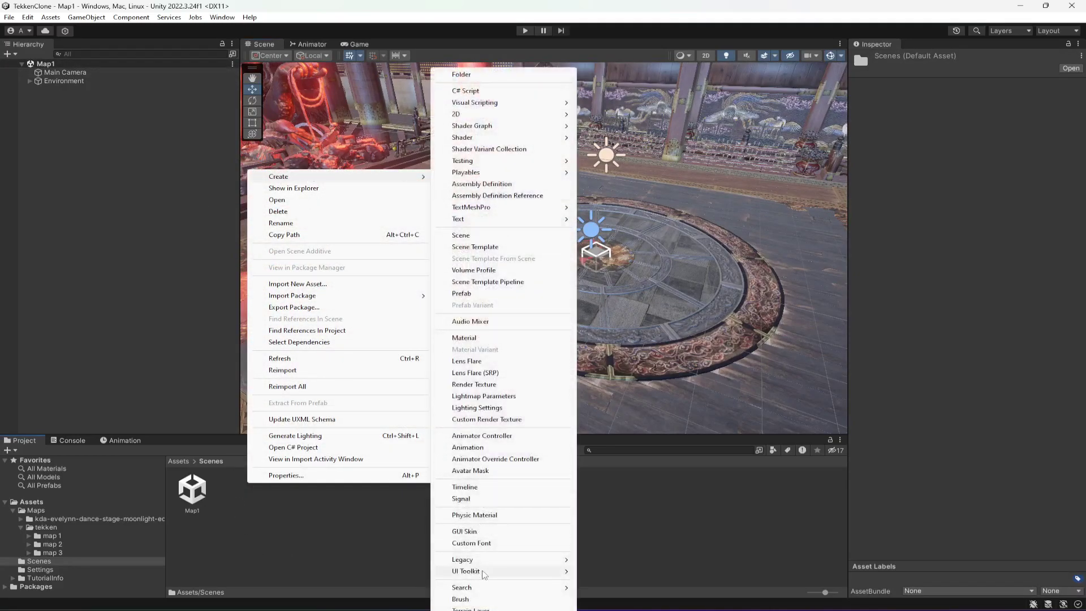
left_click(470, 236)
type("Map2")
key("Return")
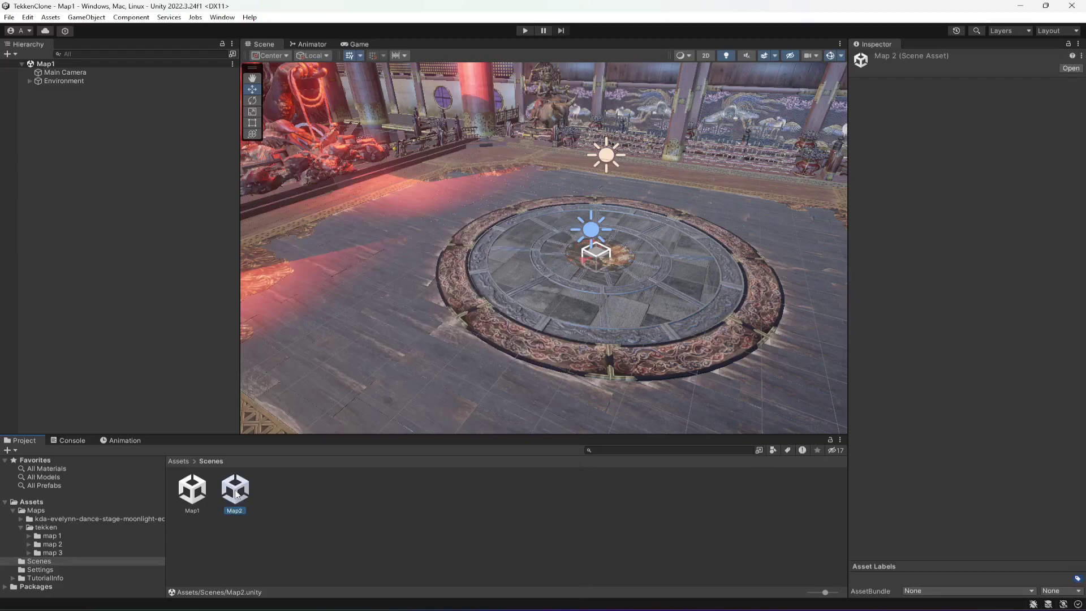
double_click(235, 489)
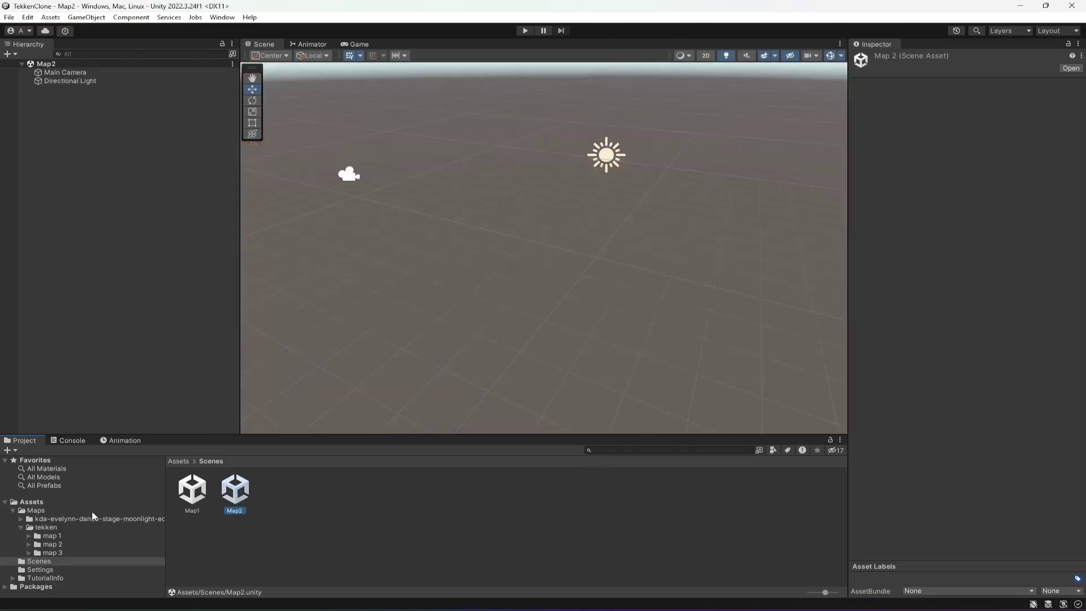
- Add the Tekken_7_Arena_Stage_VERSION model from the map 2 folder to the Map2 scene's hierarchy
left_click(52, 545)
left_click(236, 498)
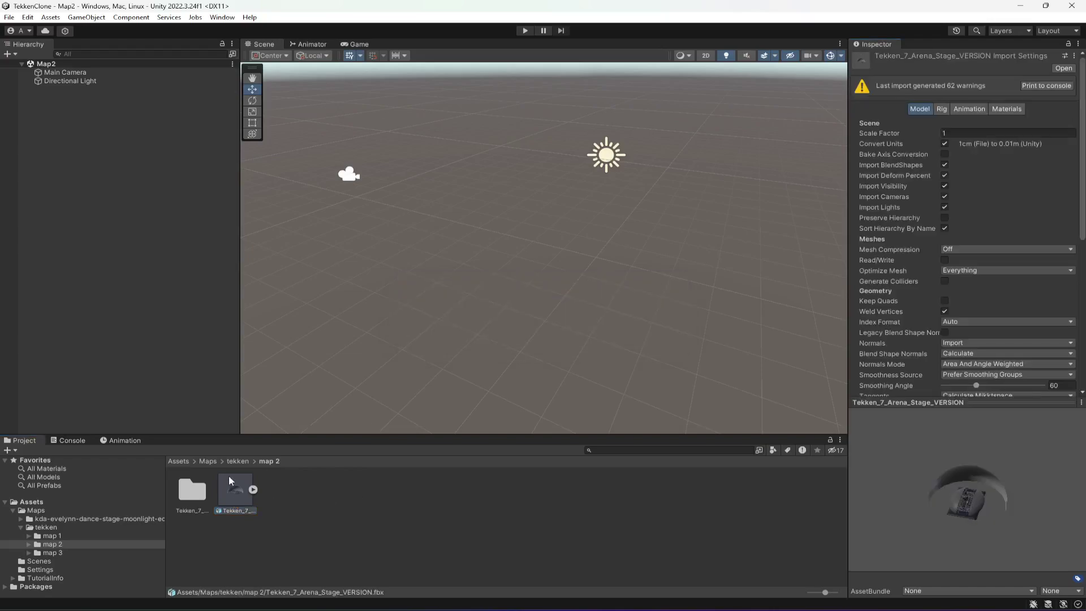
left_click_drag(233, 504, 121, 171)
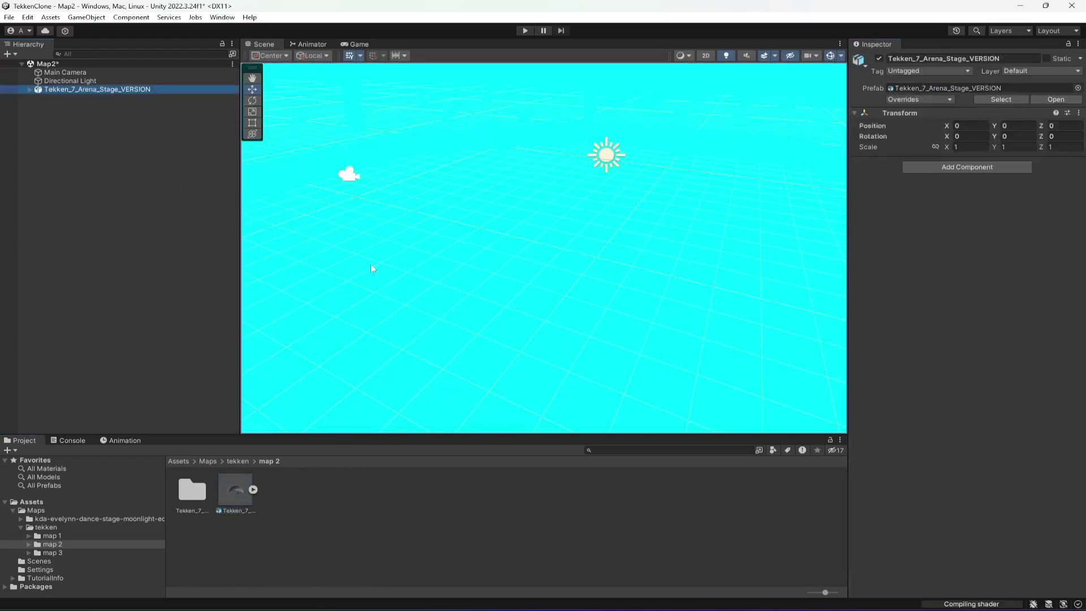
- Examine the imported arena stage from several angles in the scene and through the game camera
right_click_drag(583, 307, 454, 289)
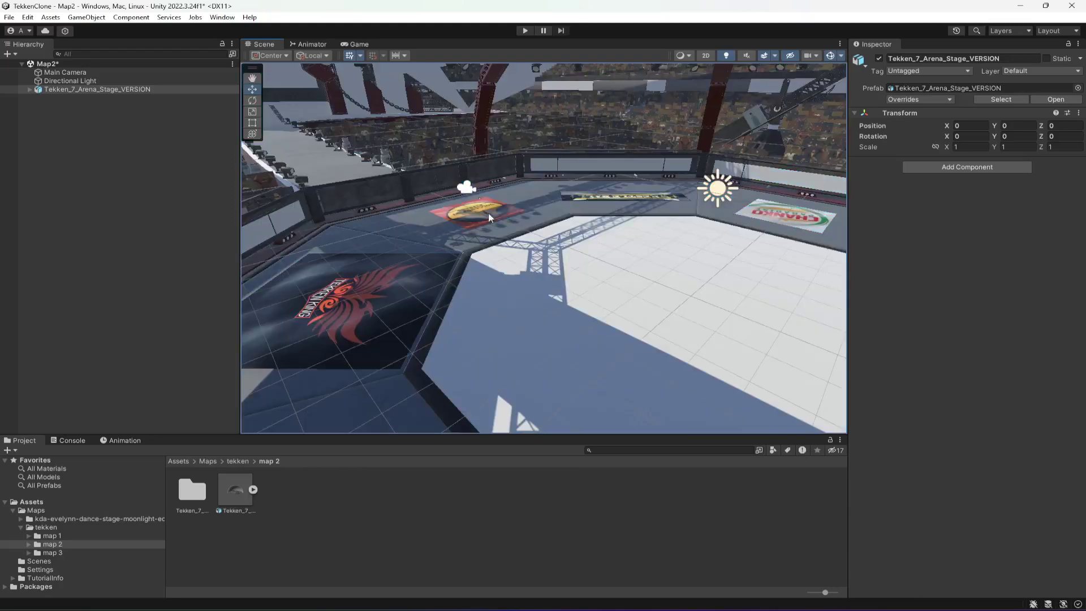
left_click_drag(488, 212, 642, 273, "alt")
right_click_drag(642, 272, 477, 329)
scroll(428, 288, "up", 2)
key("w")
left_click_drag(477, 330, 459, 284, "alt")
right_click_drag(457, 280, 590, 264)
left_click(358, 45)
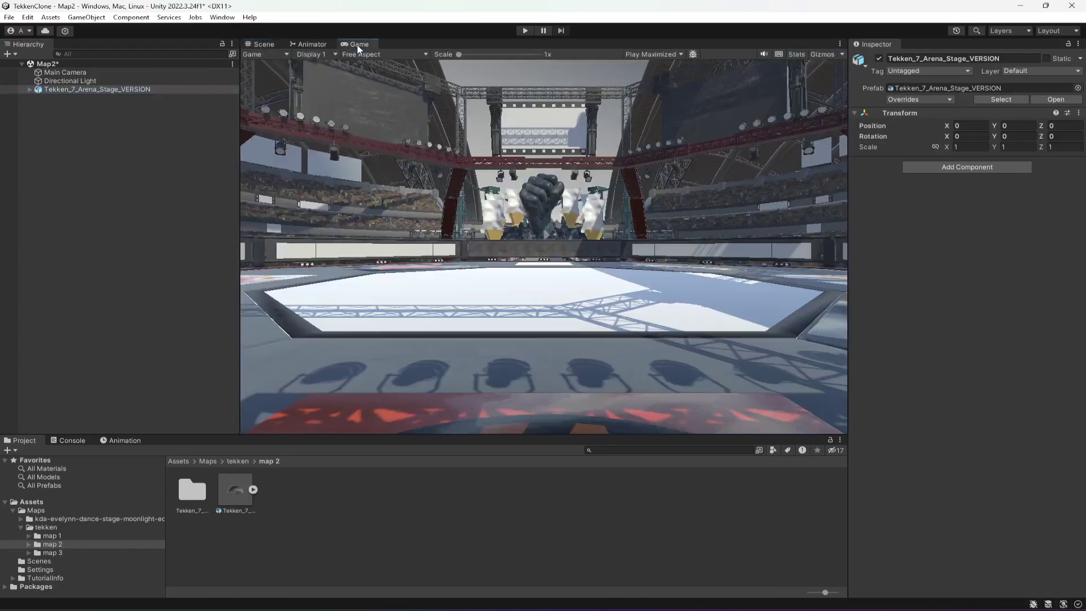
left_click(265, 45)
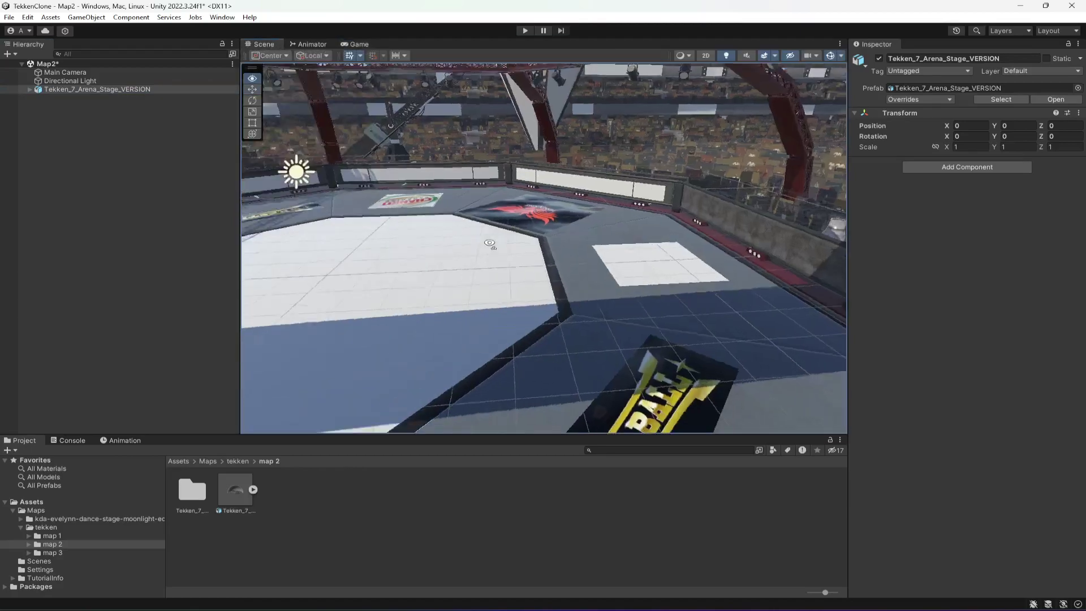
- Group the Directional Light and the Tekken_7_Arena_Stage_VERSION model under a new empty parent named Environment
left_click(69, 88)
left_click(69, 82, "ctrl")
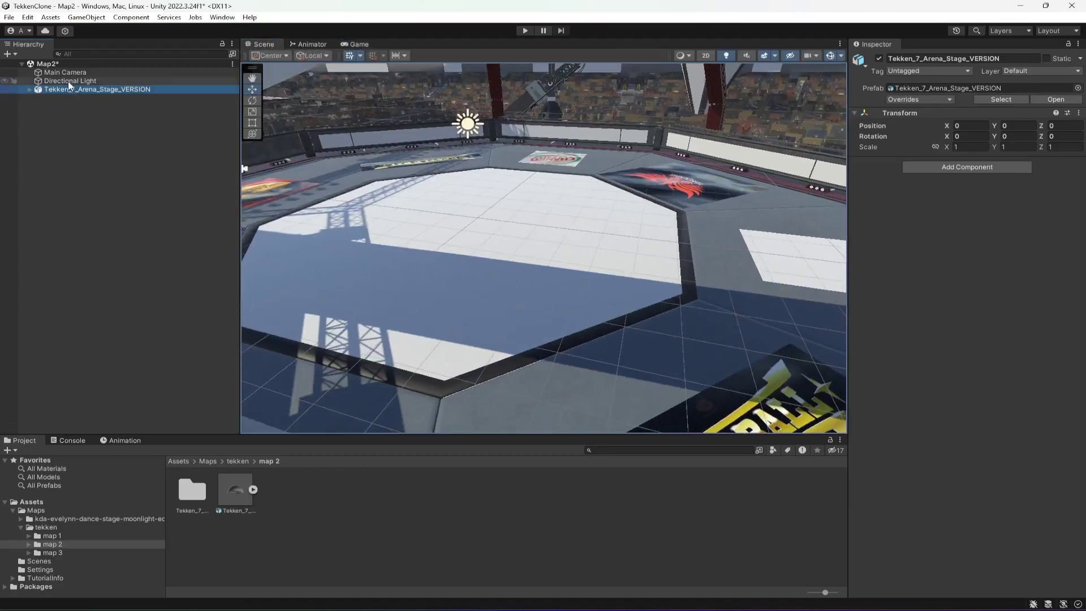
right_click(69, 84)
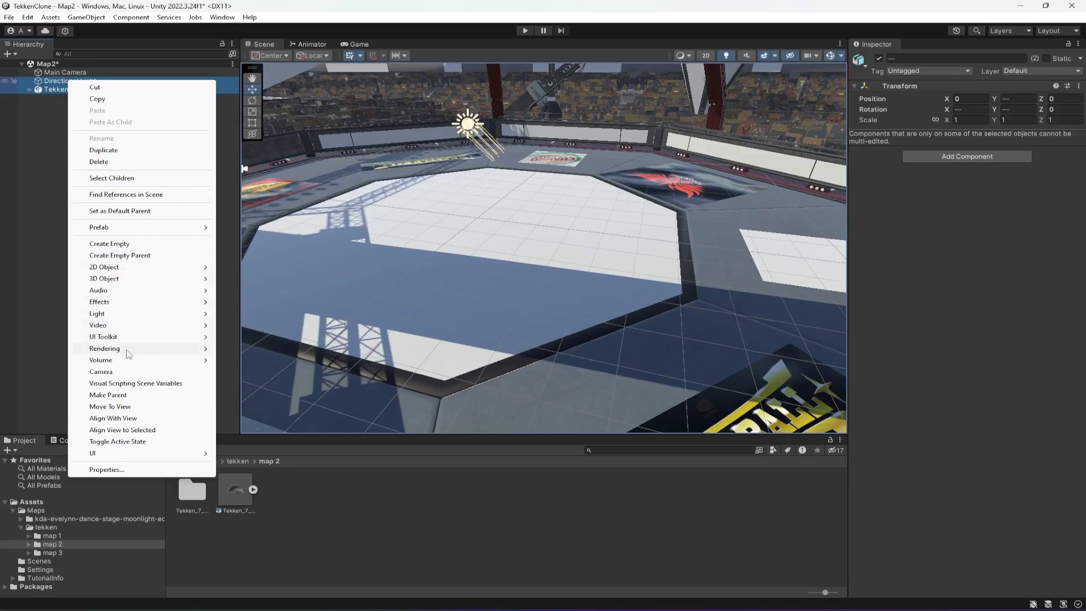
left_click(113, 256)
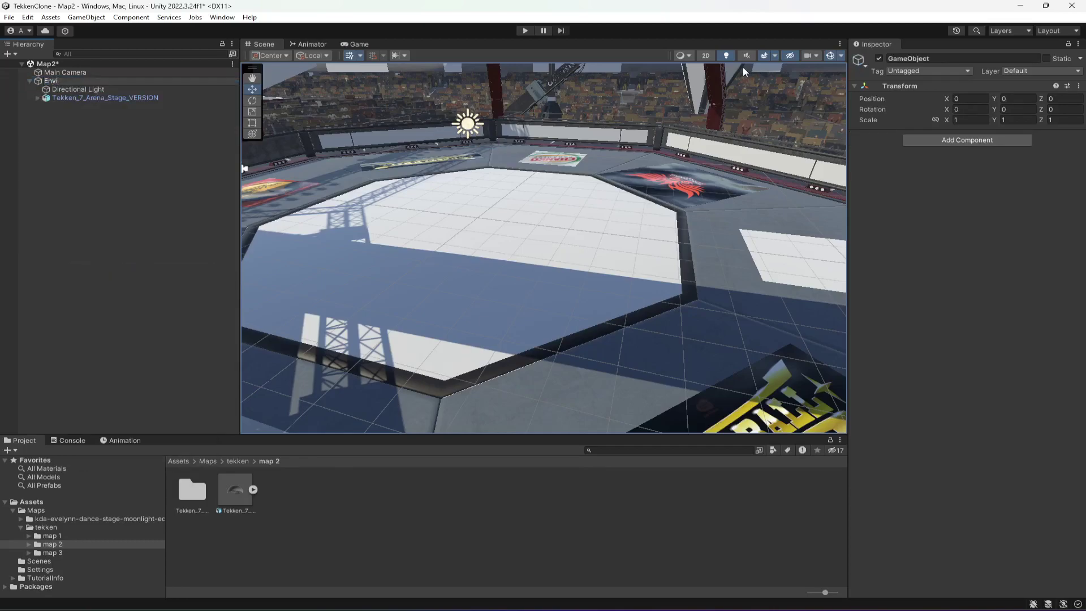
type("Environment")
key("Return")
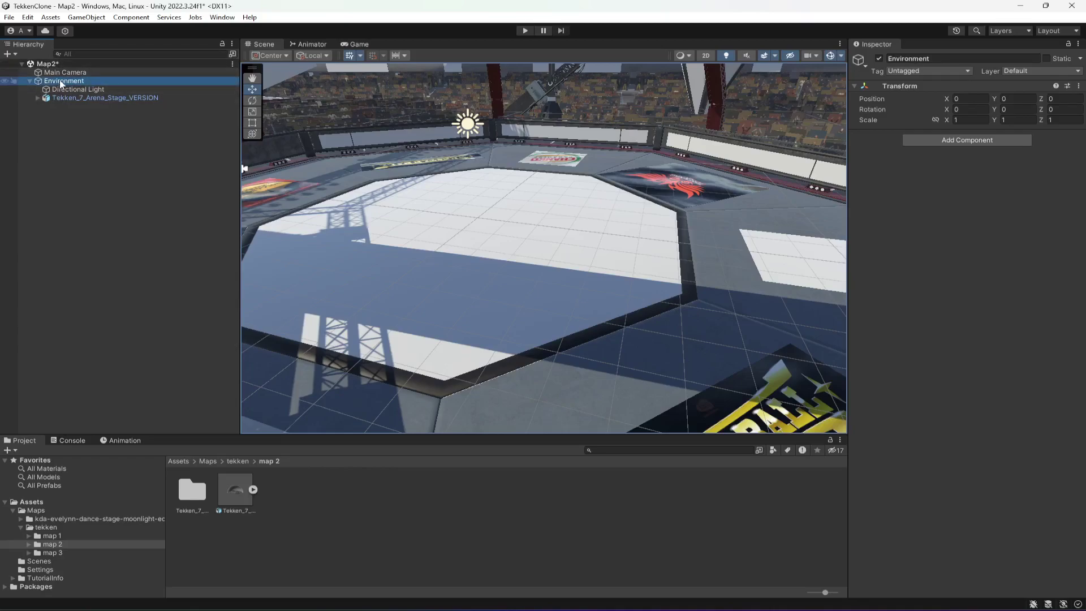
- Add a 3D plane to the Map2 scene and reset its transform to the origin
left_click(98, 173)
right_click_drag(587, 293, 610, 281)
scroll(547, 295, "up", 3)
key("w")
key("s")
left_click_drag(612, 284, 582, 315, "alt")
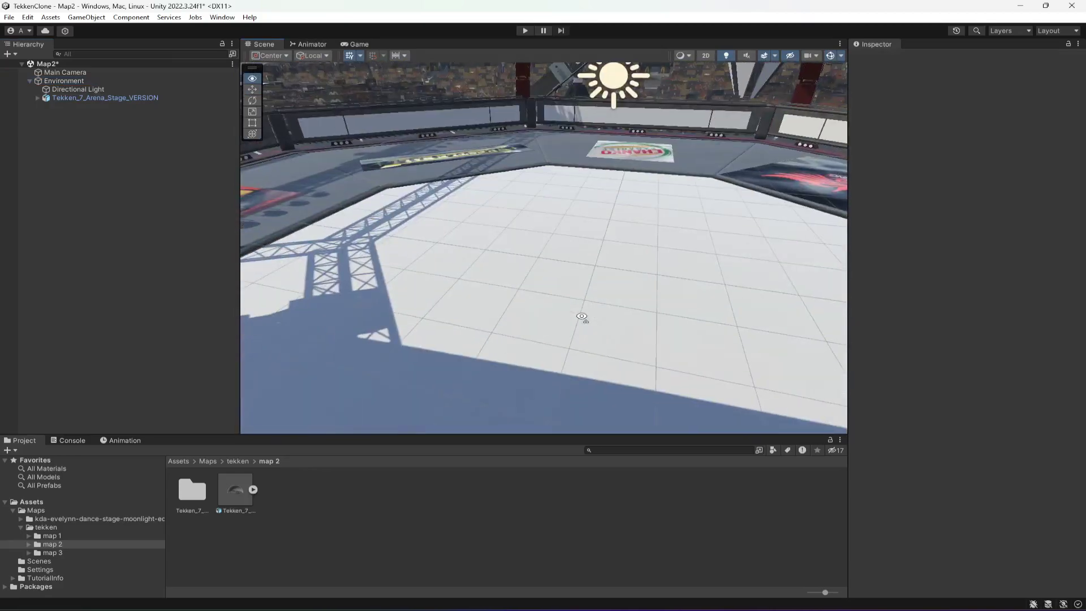
right_click(75, 180)
mouse_move(121, 350)
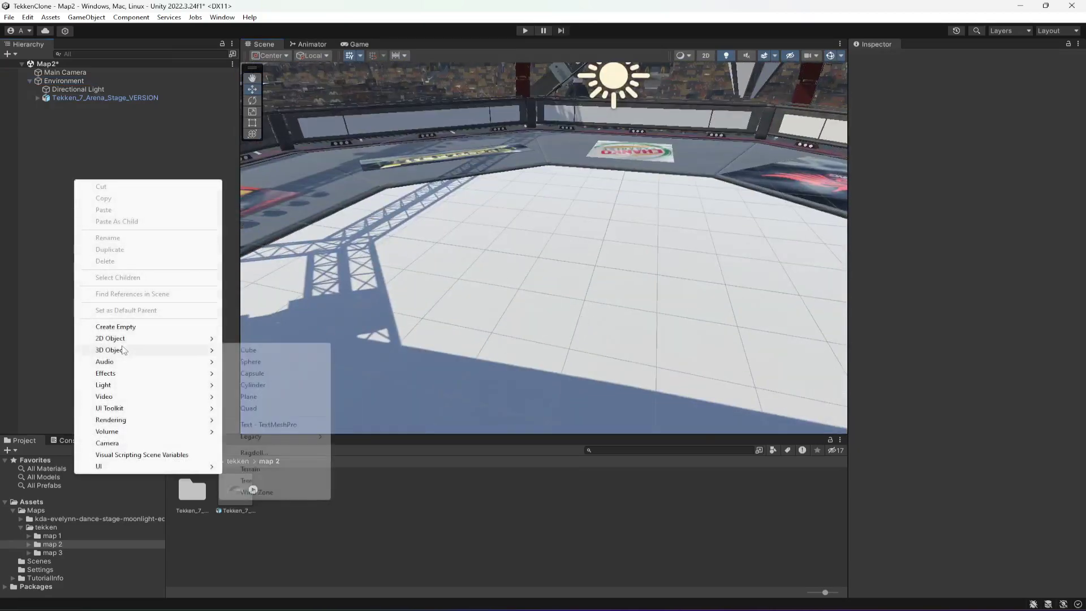
left_click(264, 396)
left_click_drag(527, 327, 575, 290, "alt")
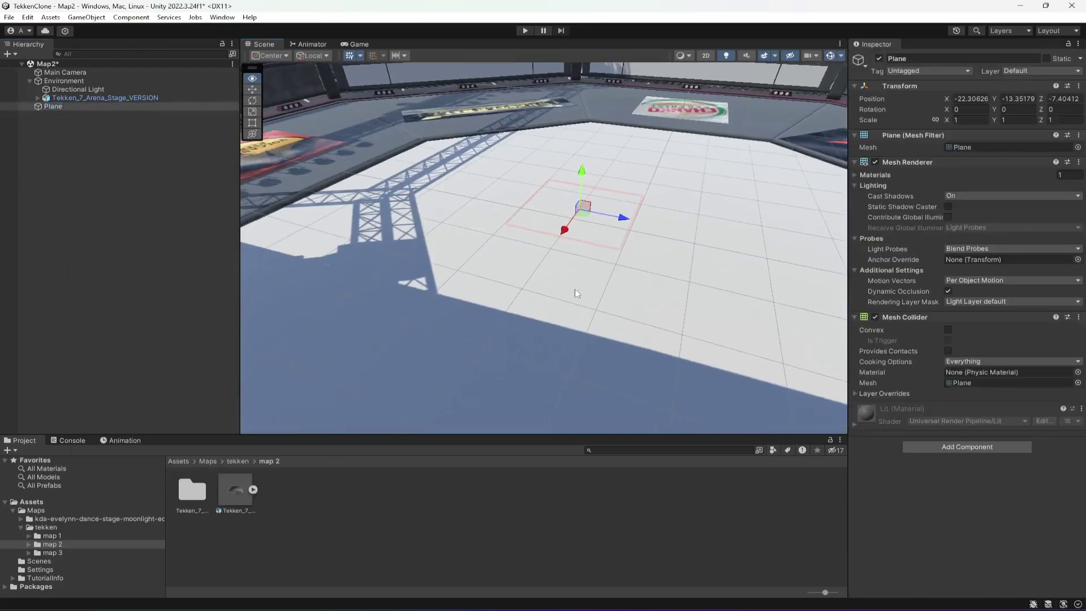
left_click(1078, 86)
left_click(978, 94)
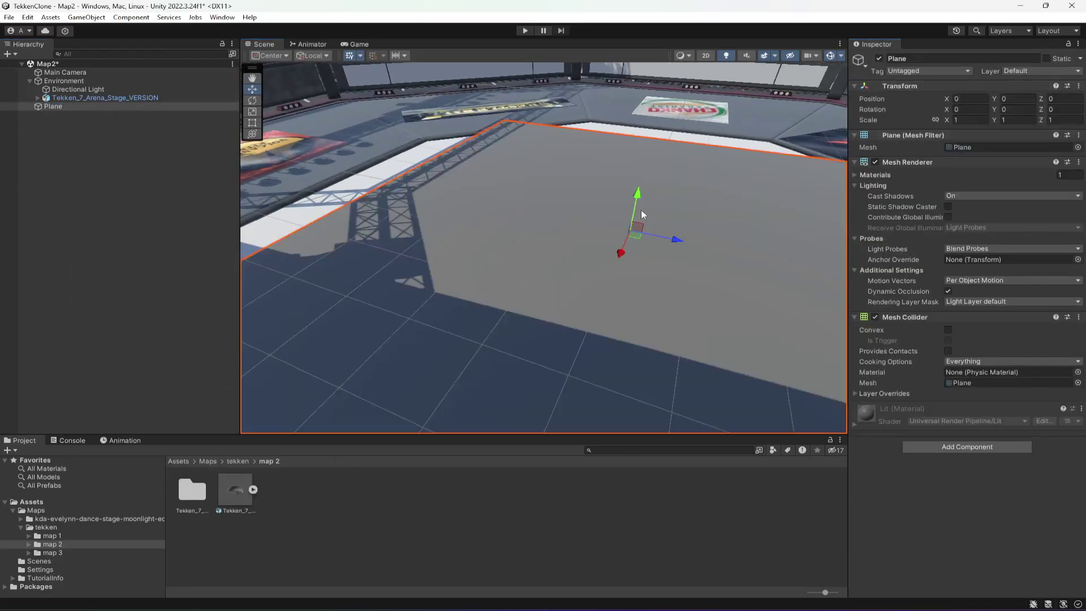
- Lower the plane slightly below the arena floor, to a Y position of -0.01
left_click_drag(641, 210, 702, 256, "alt")
right_click_drag(702, 256, 690, 243)
right_click_drag(576, 280, 594, 295)
middle_click_drag(594, 295, 630, 299)
left_click_drag(547, 177, 553, 173)
scroll(602, 239, "up", 2)
- Scale the plane to 3 on both X and Z so it covers the arena floor
left_click_drag(599, 260, 703, 242, "alt")
type("3")
left_click_drag(545, 262, 296, 314, "alt")
scroll(297, 314, "down", 5)
left_click_drag(457, 320, 585, 315, "alt")
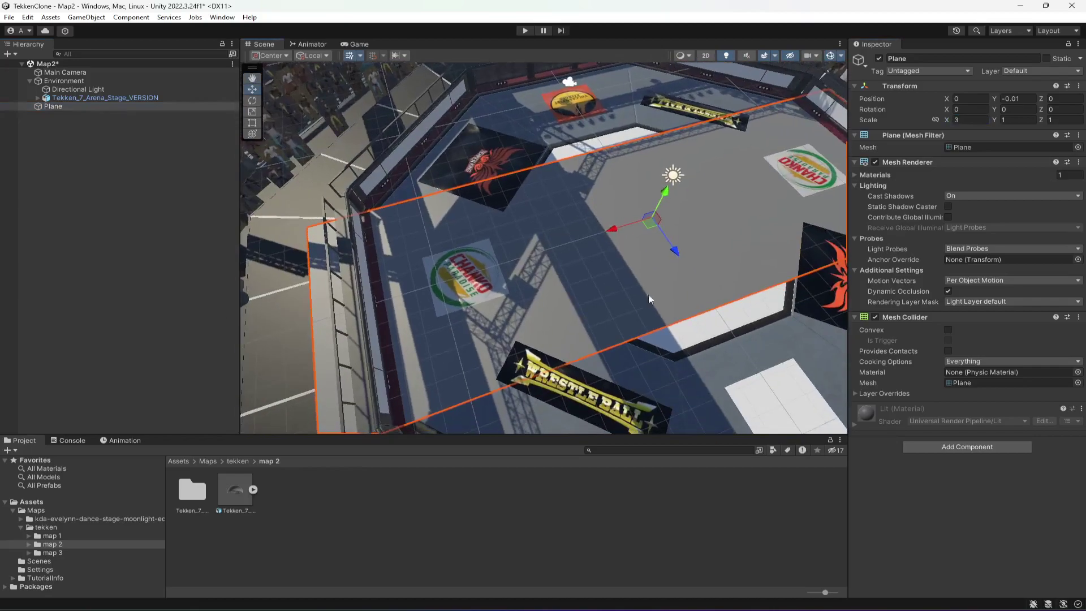
left_click(1058, 120)
type("3")
left_click_drag(565, 229, 762, 225, "alt")
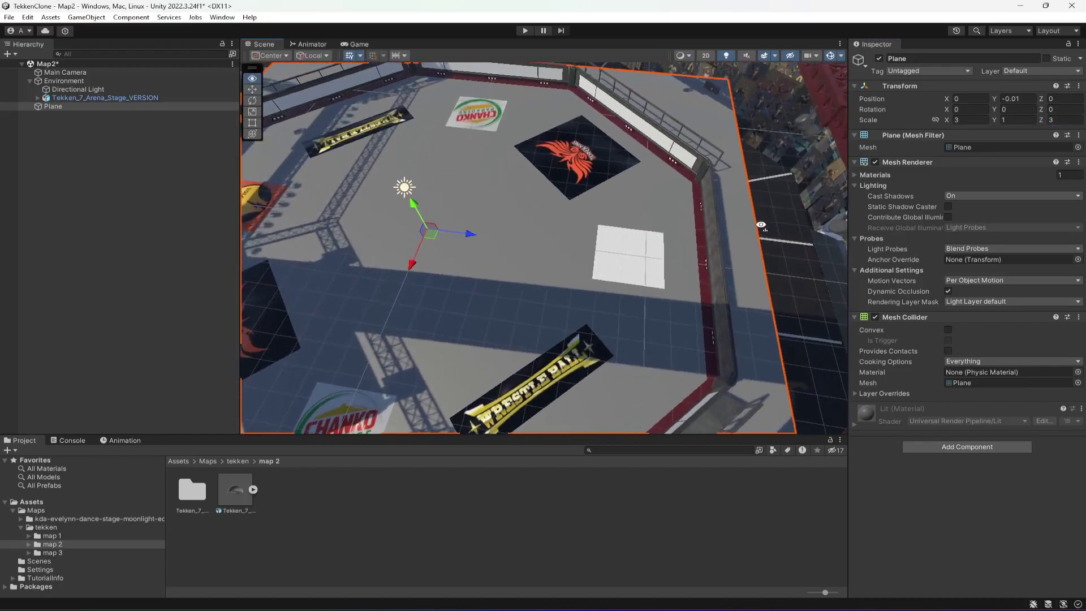
- Disable the plane's Mesh Renderer and replace its Mesh Collider with a Box Collider
left_click(874, 163)
right_click_drag(547, 280, 487, 280)
left_click(1079, 317)
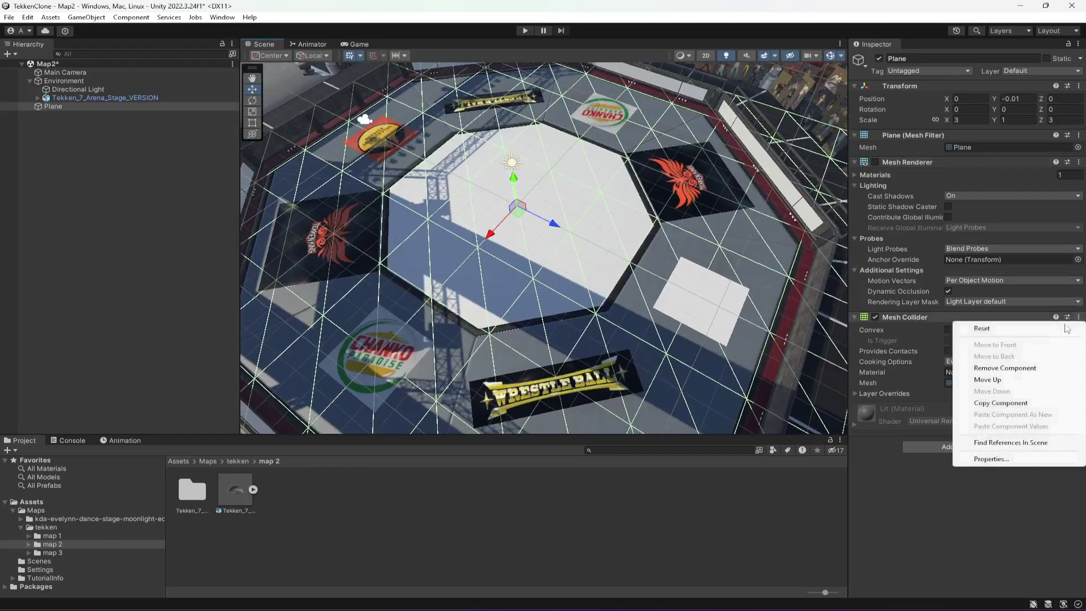
left_click(1005, 368)
left_click(951, 356)
type("box")
key("Return")
- Add a Box Collider to the northwest ring wall, T7_SM_ENV_s11RingWallA.mo.003
right_click_drag(442, 188, 480, 274)
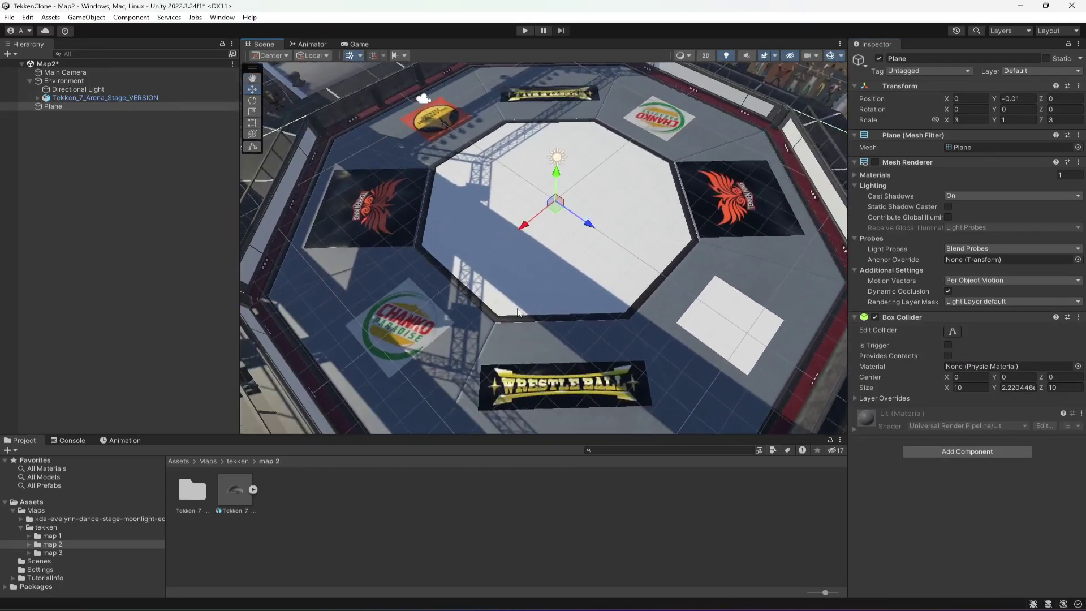
left_click(134, 179)
right_click_drag(367, 170, 482, 153)
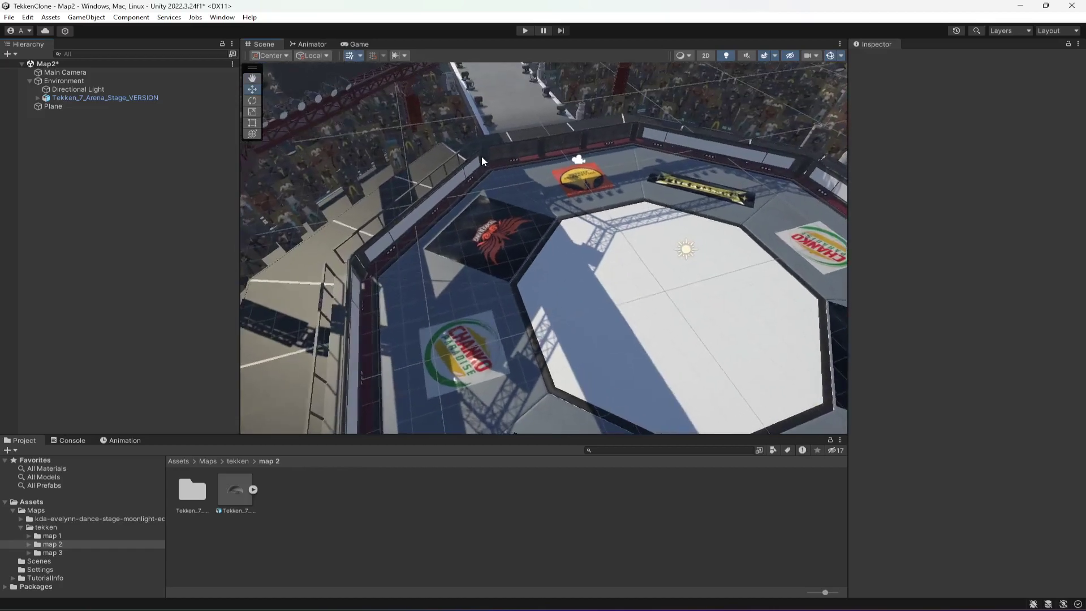
scroll(482, 159, "up", 5)
right_click_drag(560, 316, 561, 241)
scroll(540, 213, "up", 3)
left_click(545, 260)
scroll(449, 198, "down", 3)
scroll(651, 230, "down", 3)
scroll(101, 362, "down", 2)
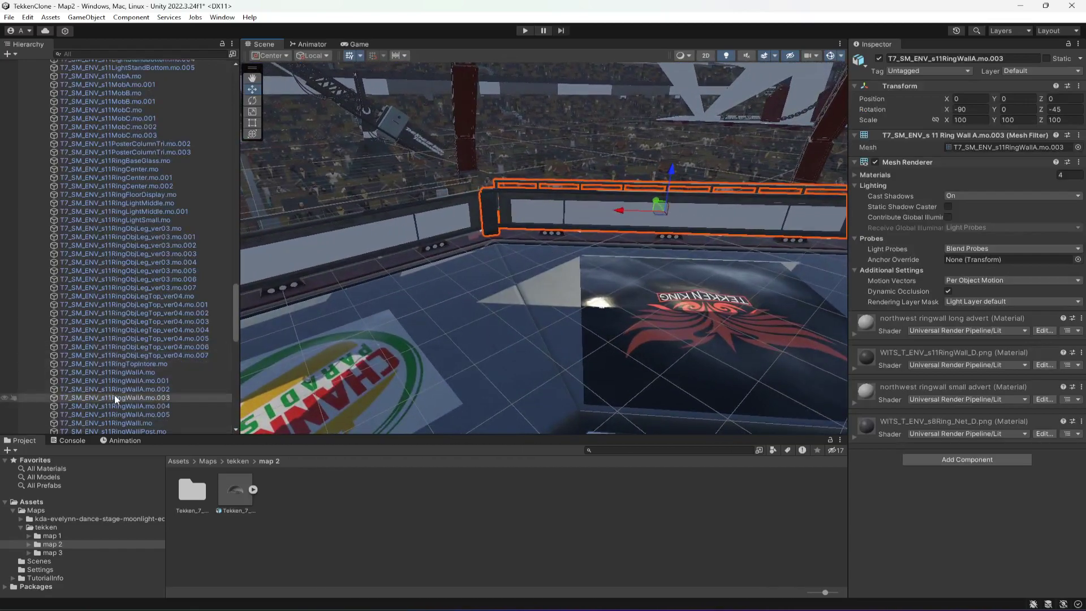
left_click(921, 458)
key("Return")
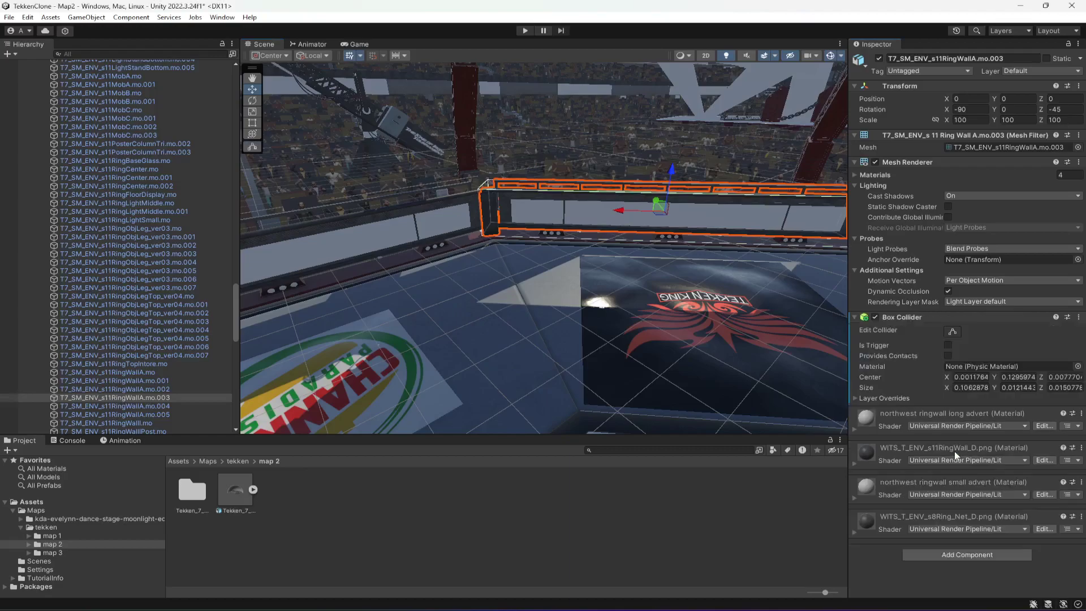
- Add a Box Collider to the west ring wall, T7_SM_ENV_s11RingWallA.mo.001
right_click_drag(494, 280, 478, 263)
left_click(478, 262)
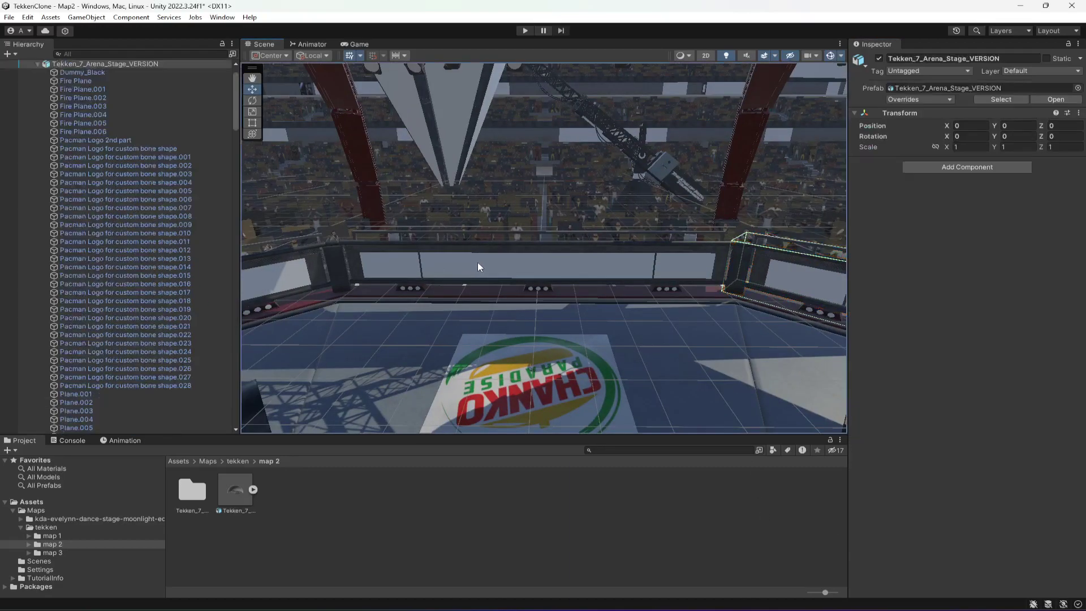
left_click(504, 262)
left_click(960, 460)
type("box")
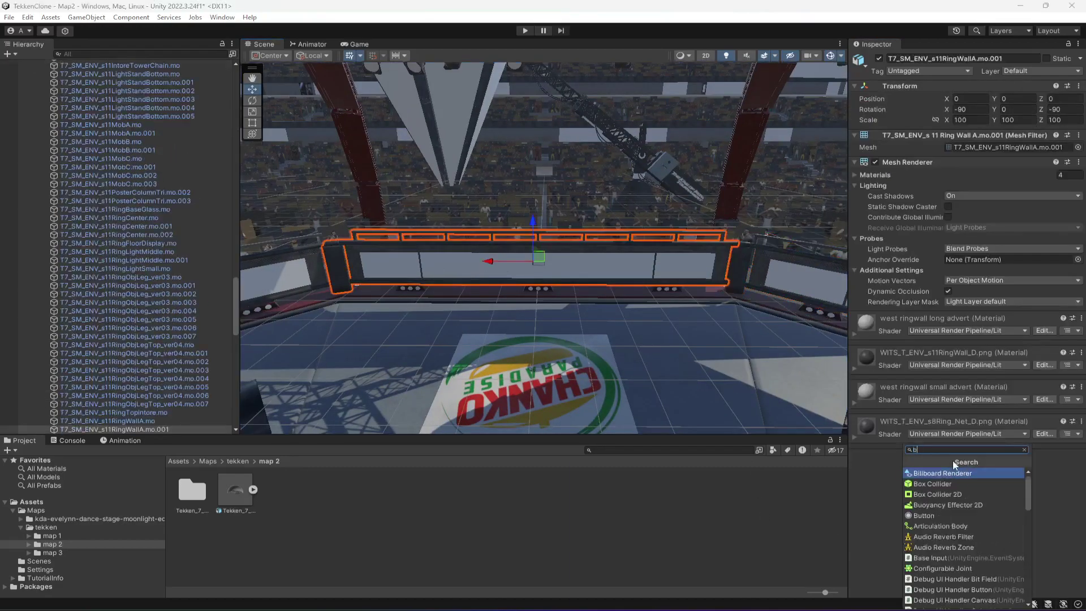
key("Return")
- Add a Box Collider to the southwest ring wall, T7_SM_ENV_s11RingWallA.mo.005
right_click_drag(622, 249, 629, 245)
left_click(629, 244)
left_click(631, 244)
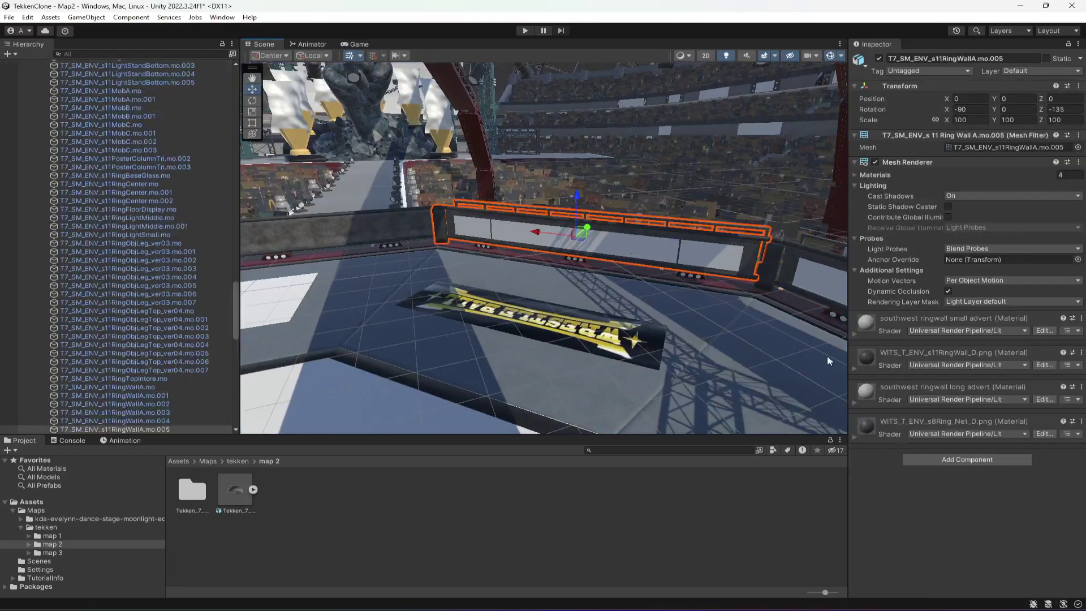
left_click(935, 459)
type("bo")
key("Return")
- Add a Box Collider to the plain grey south ring wall, T7_SM_ENV_s11RingWallI.mo
right_click_drag(390, 292, 460, 249)
left_click(471, 245)
left_click(474, 242)
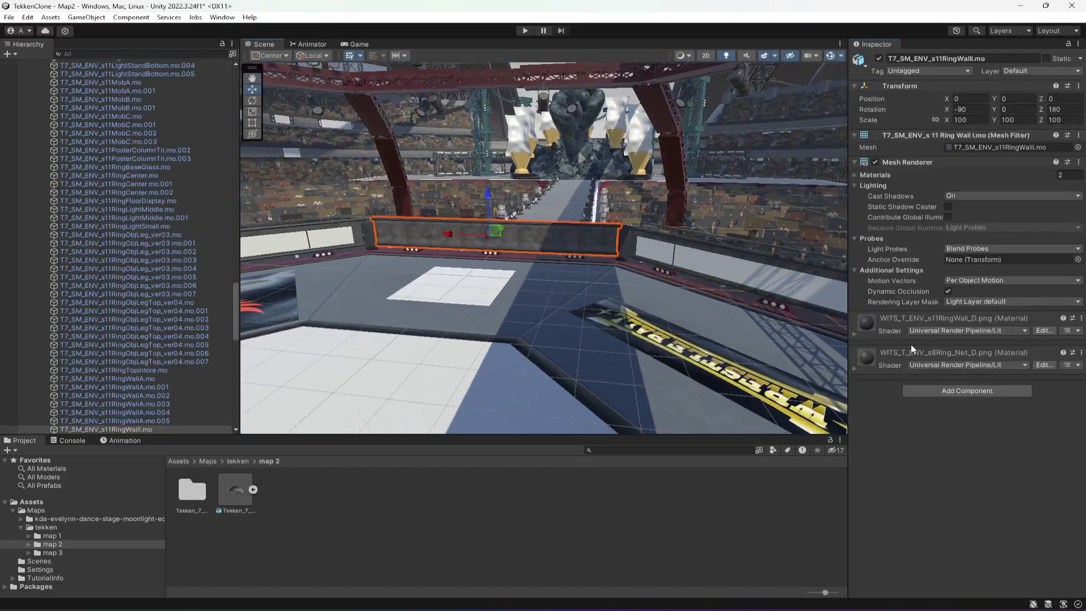
left_click(933, 390)
type("box")
key("Return")
- Add a Box Collider to the ring wall behind the red floor logo, between the plain south wall and the east wall
right_click_drag(514, 305, 432, 263)
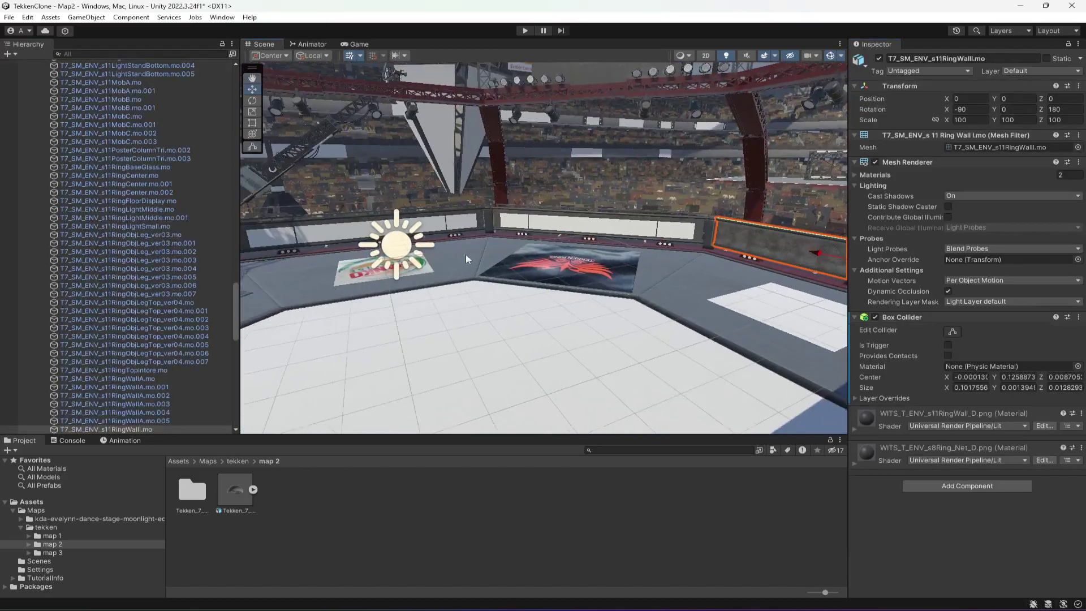
left_click(552, 234)
left_click(551, 234)
left_click(965, 451)
type("box")
left_click(926, 473)
- Add a Box Collider to the east ring wall, T7_SM_ENV_s11RingWallA.mo.002
right_click_drag(557, 333, 441, 272)
left_click(630, 250)
left_click(630, 249)
left_click(960, 460)
type("box")
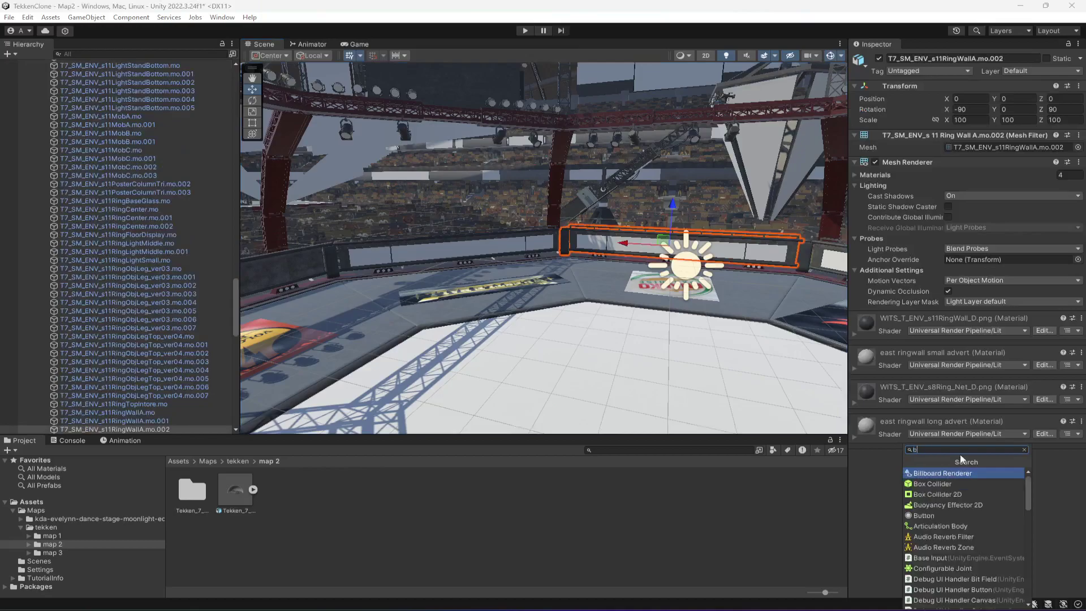
key("Return")
- Add a Box Collider to the northeast ring wall, T7_SM_ENV_s11RingWallA.mo.004
right_click_drag(527, 337, 536, 286)
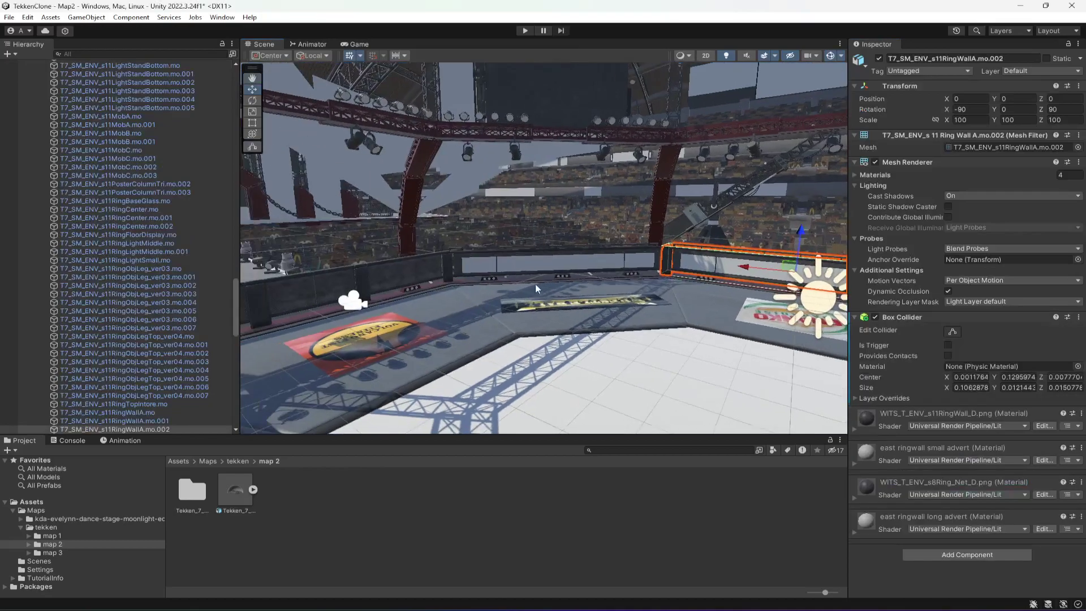
left_click(532, 262)
left_click(532, 263)
left_click(930, 459)
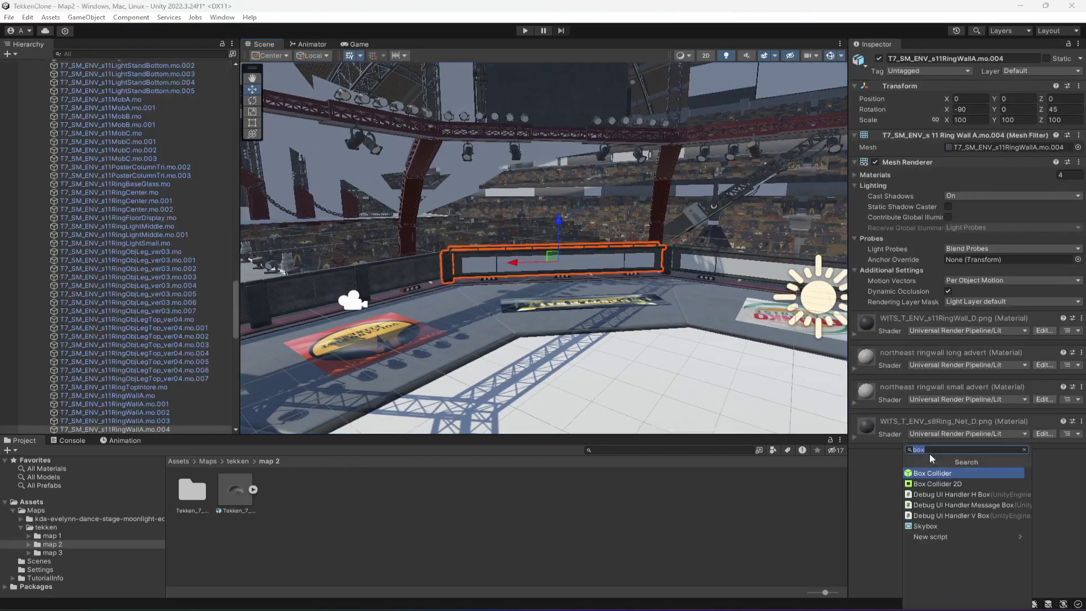
key("Return")
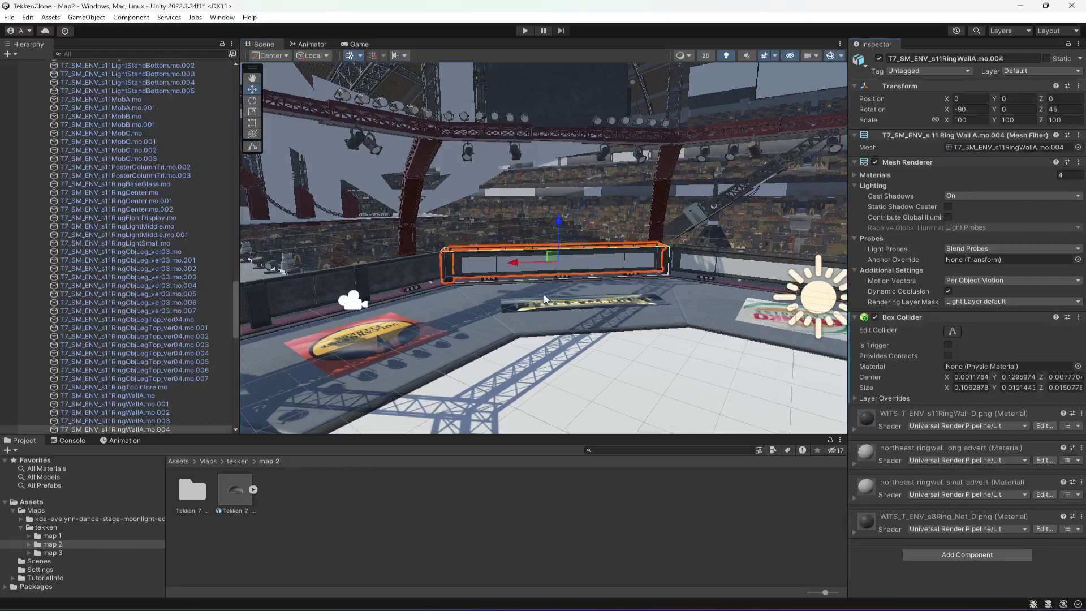
- Add a Box Collider to the entrance-side ring wall beside the doors, T7_SM_ENV_s11RingWallJ.mo
right_click_drag(544, 294, 504, 295)
left_click(505, 277)
left_click(480, 277)
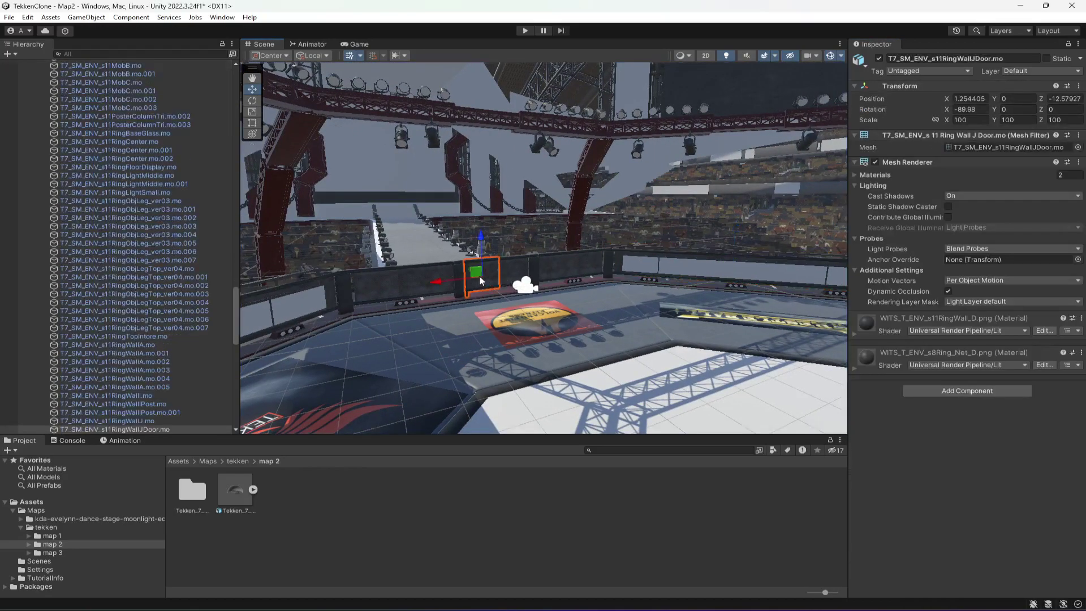
left_click(555, 270)
right_click_drag(485, 275, 566, 282)
left_click(566, 288)
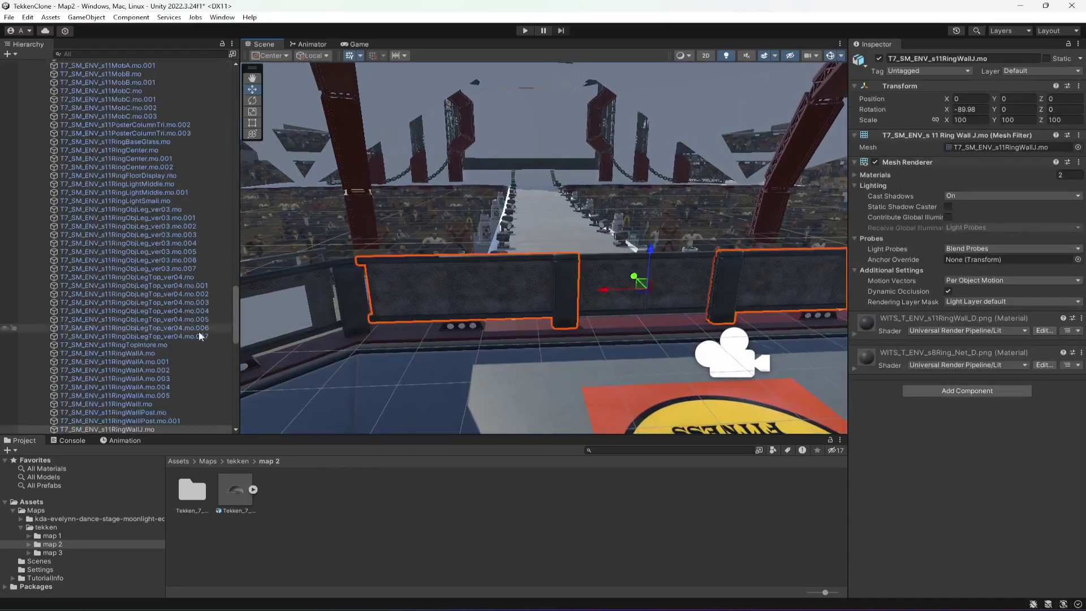
scroll(158, 345, "down", 2)
right_click_drag(533, 337, 730, 334)
left_click(931, 389)
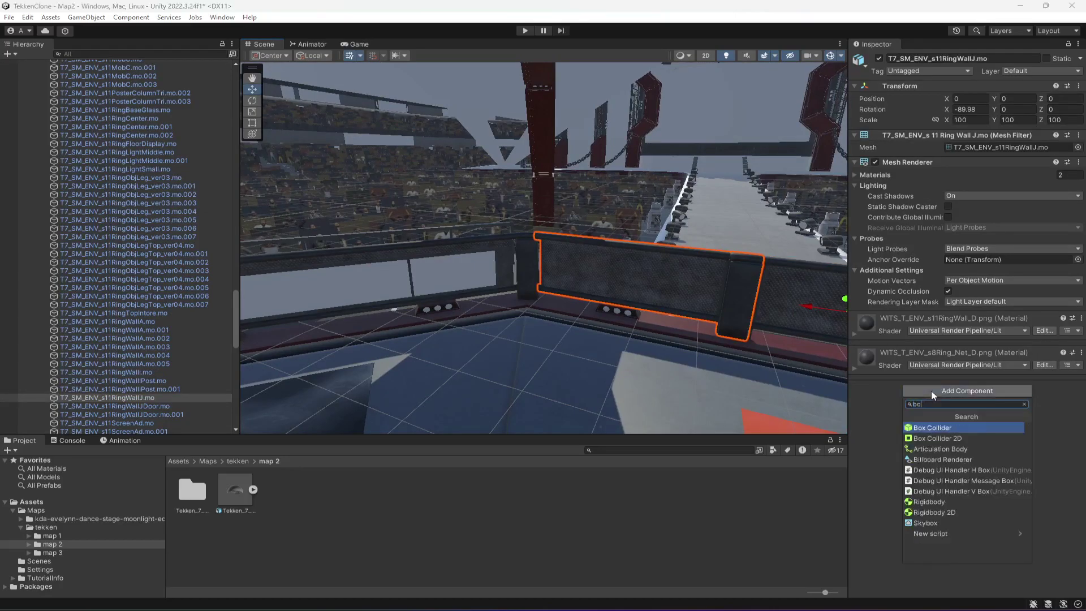
key("Return")
- Collapse the arena stage and Environment objects in the hierarchy and save the Map2 scene
right_click_drag(649, 286, 532, 325)
left_click(526, 482)
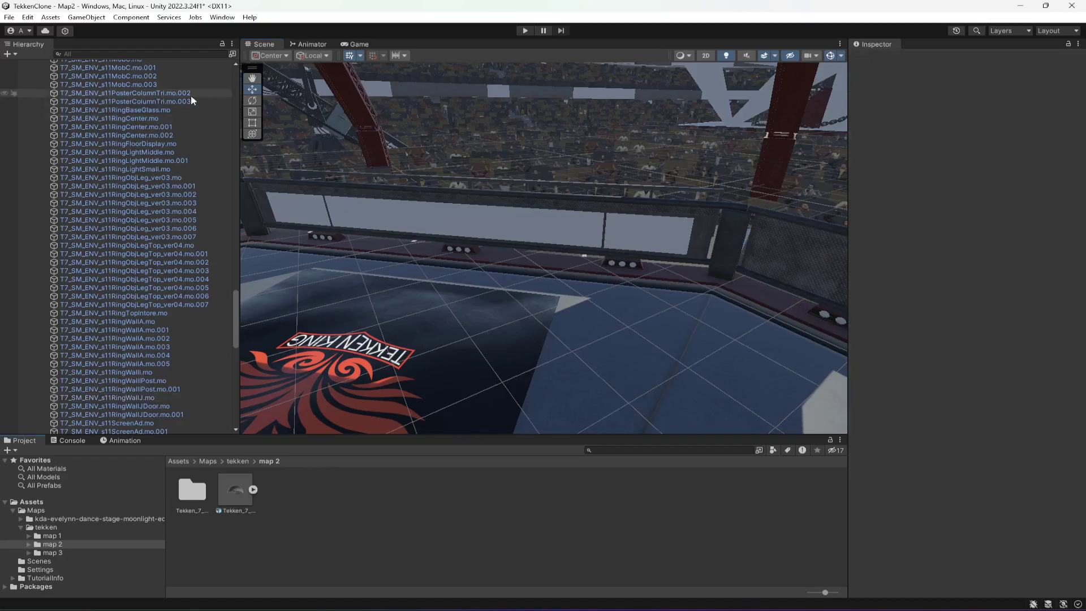
left_click_drag(236, 320, 237, 97)
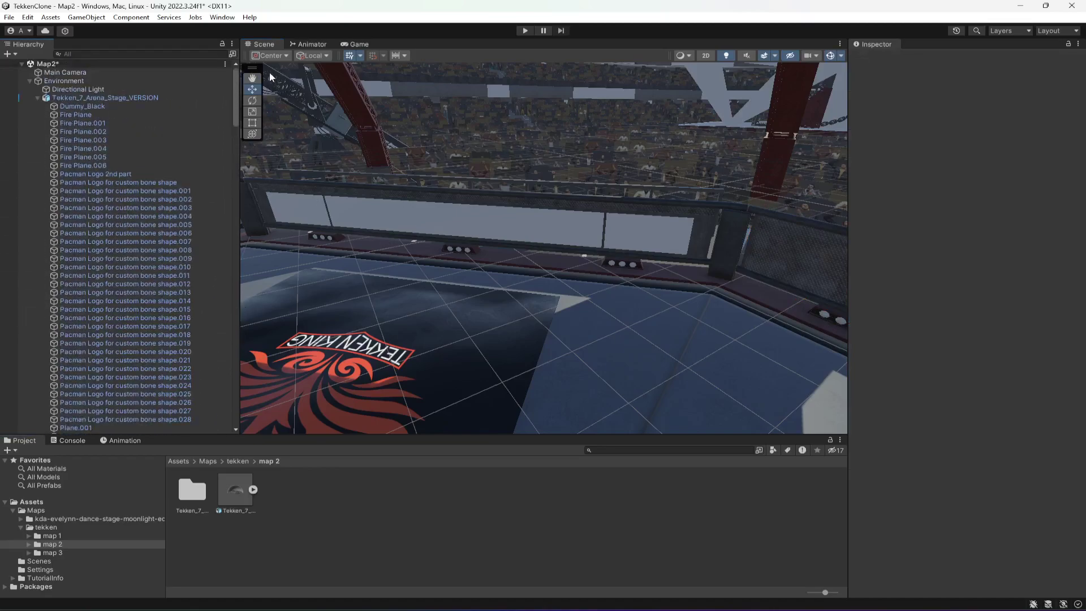
left_click(38, 97)
left_click(29, 81)
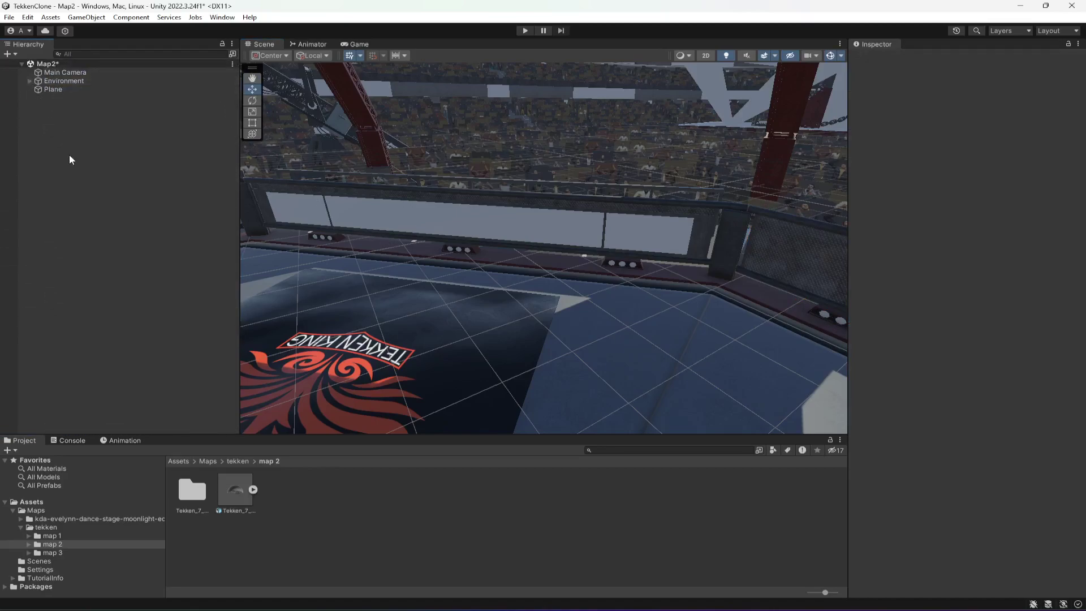
key("ctrl+s")
- Parent the plane to the Environment object, collapse the group and save the scene
left_click_drag(51, 90, 81, 81)
left_click(29, 80)
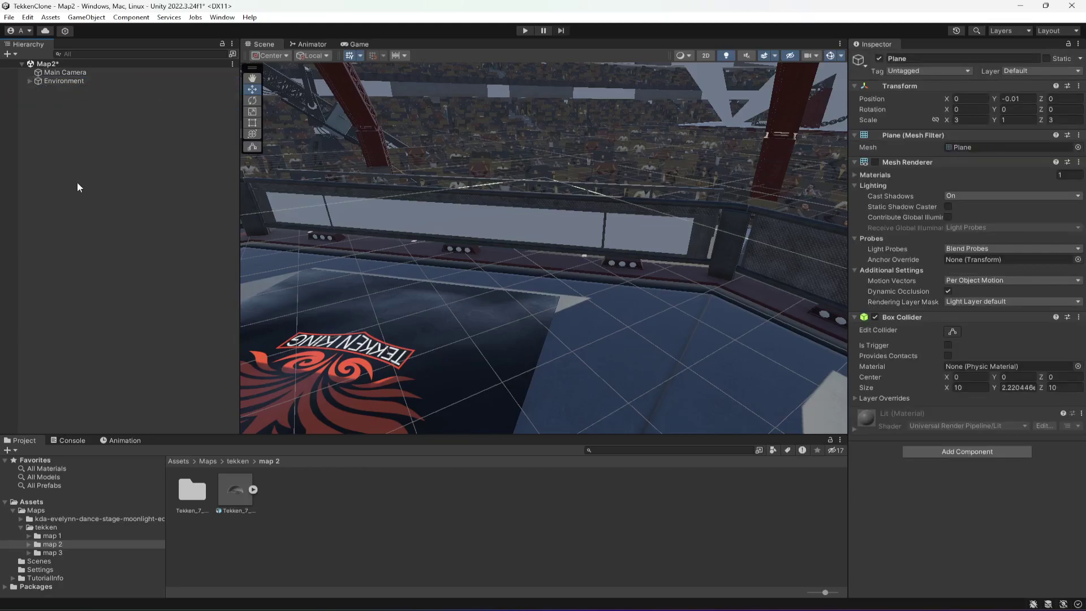
left_click(77, 182)
key("ctrl+s")
- Create a new scene named Map3 in the Scenes folder and open it
right_click_drag(524, 275, 444, 233)
mouse_move(444, 233)
left_mouse_down("alt")
mouse_move(245, 284)
mouse_move(450, 253)
left_mouse_up("alt")
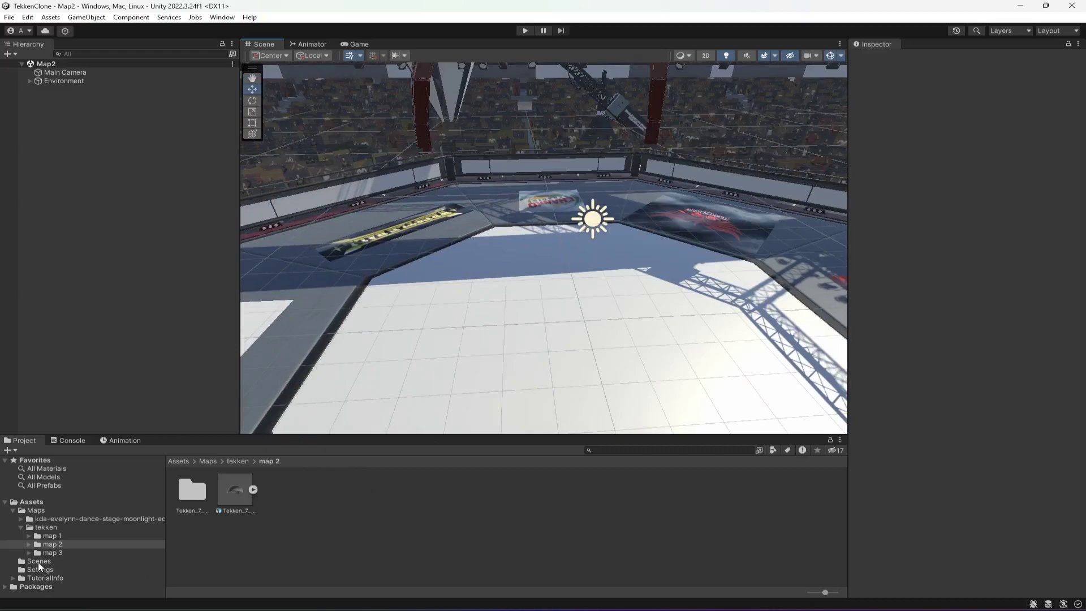
left_click(39, 562)
right_click(297, 528)
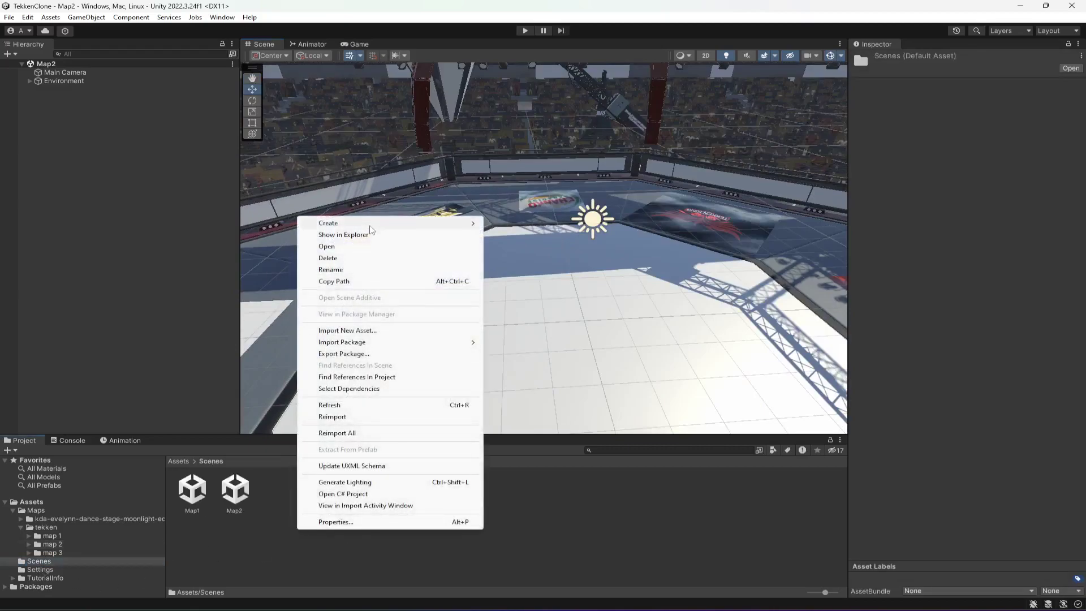
mouse_move(370, 225)
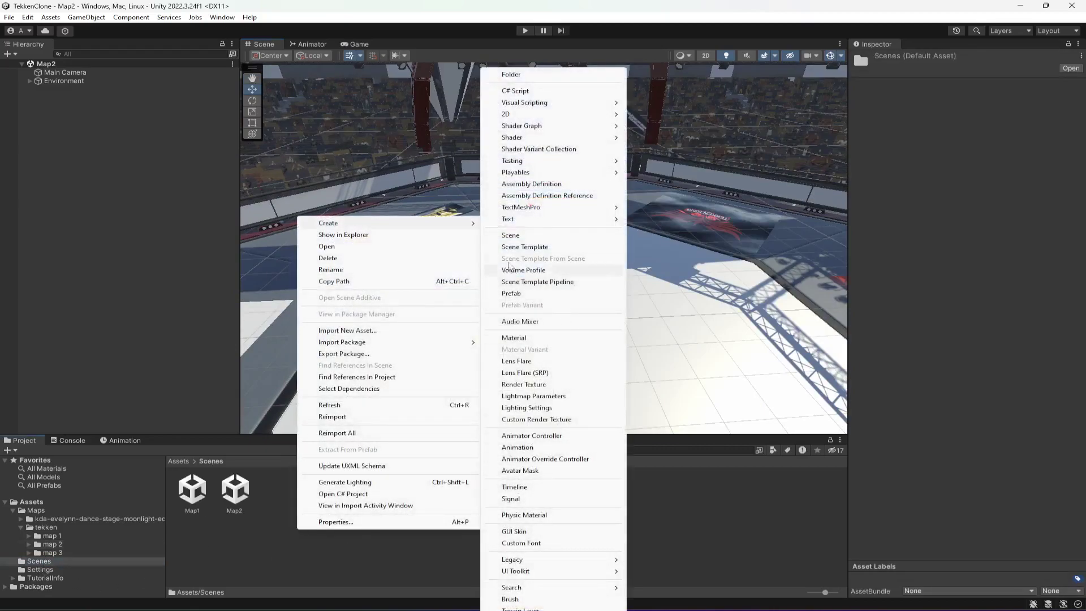
left_click(511, 235)
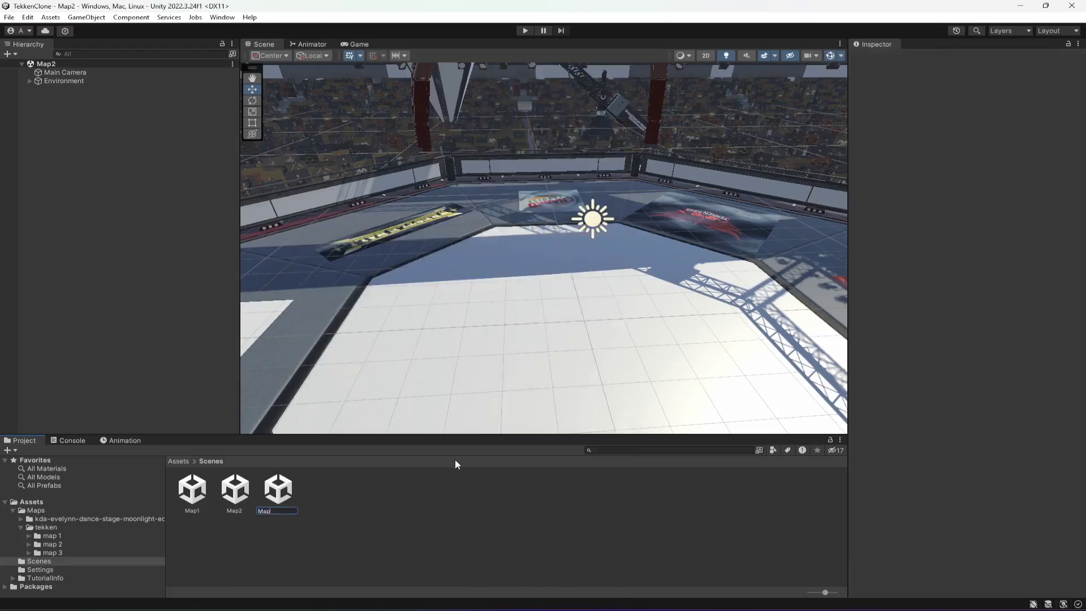
type("Map3")
key("Return")
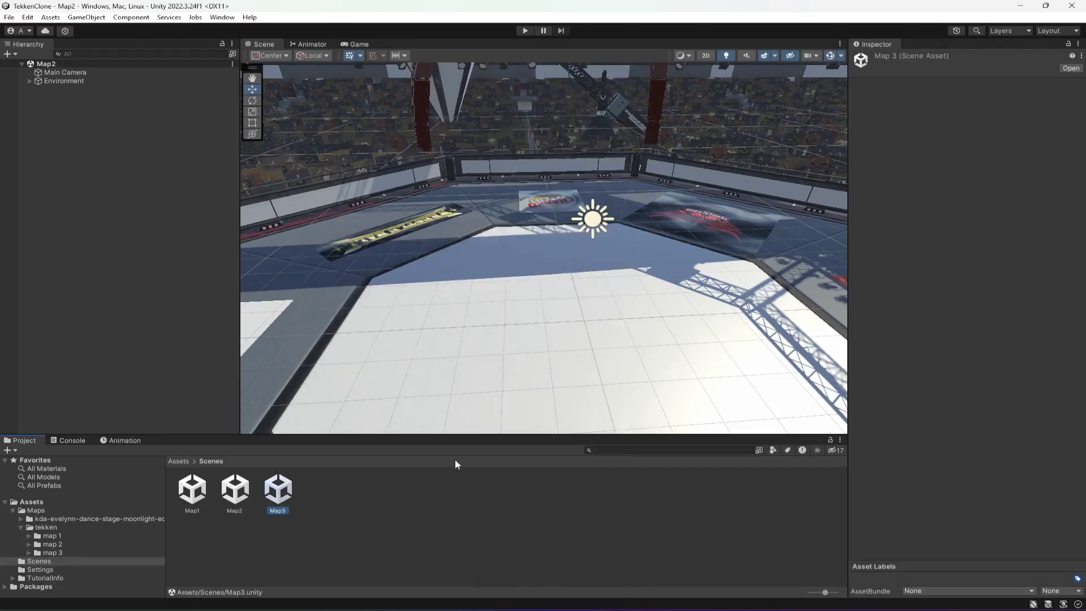
double_click(281, 490)
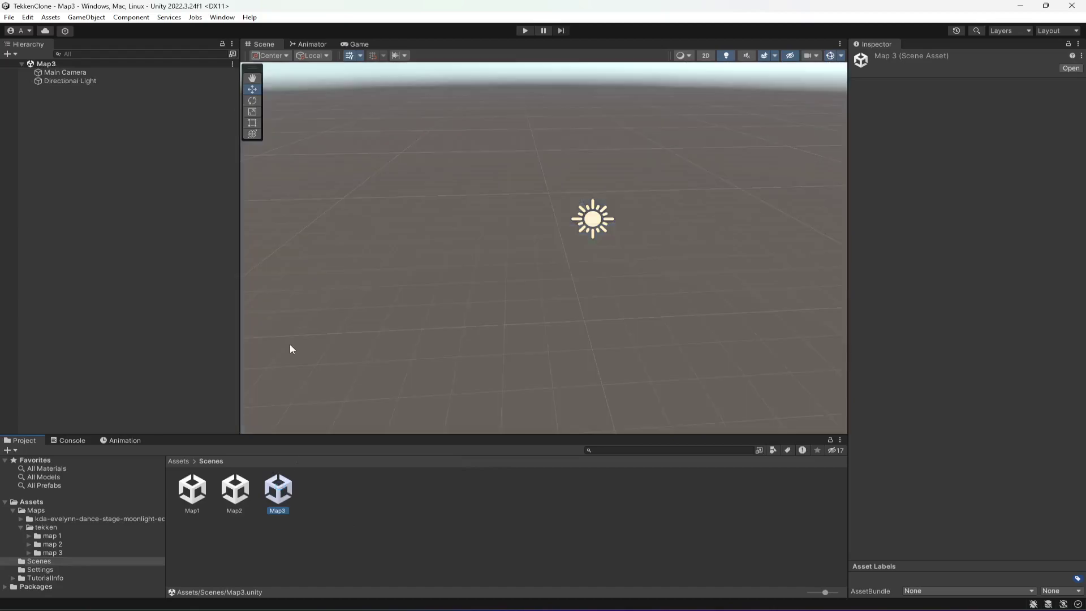
- Place the Tekken7GCorpHelipadStage model from the map 3 folder into the Map3 scene
left_click(53, 552)
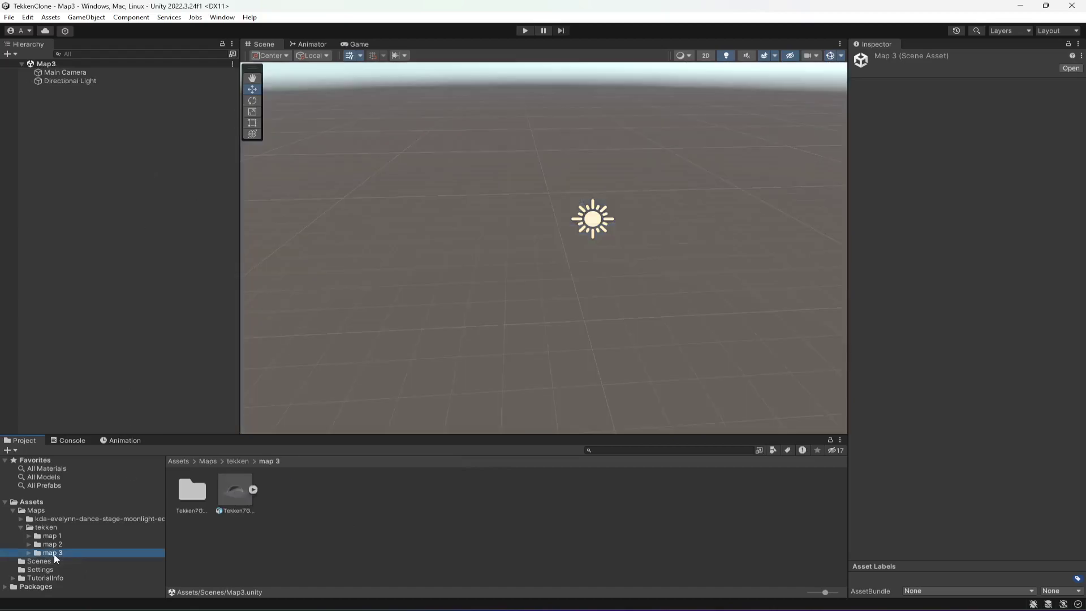
left_click_drag(233, 496, 93, 159)
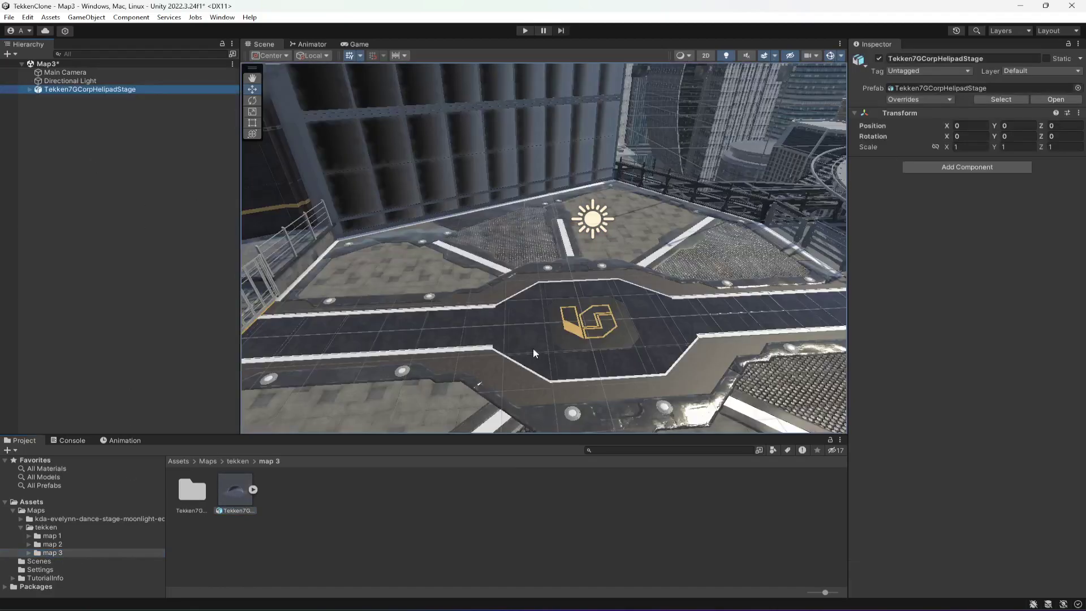
right_click_drag(446, 260, 688, 293)
- Group the Directional Light and the helipad stage under a new empty parent named Environment and save the scene
left_click(66, 88)
left_click(70, 80, "ctrl")
right_click(72, 81)
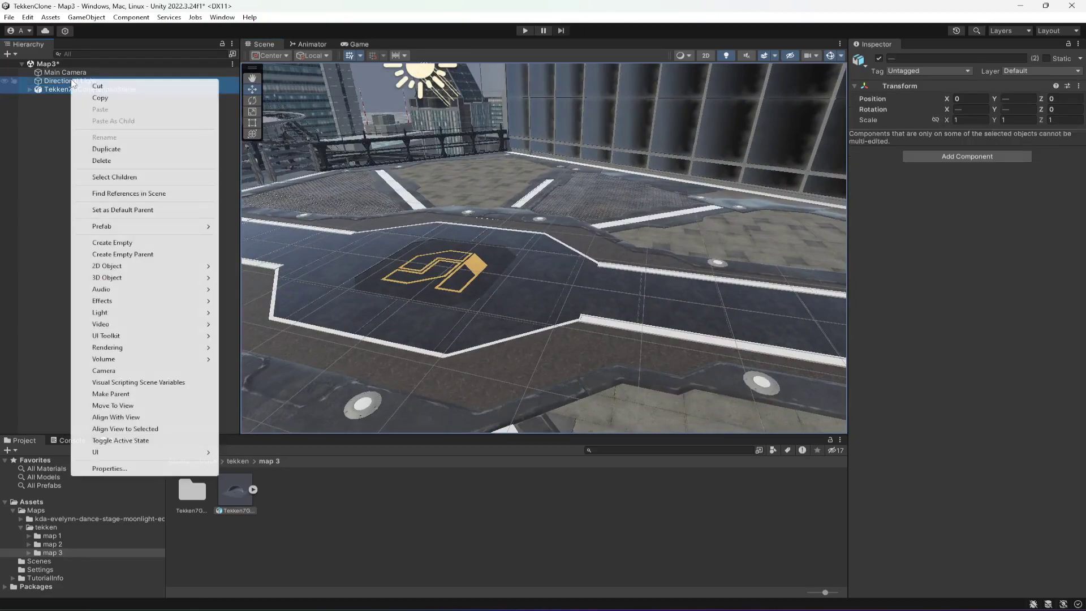
left_click(123, 254)
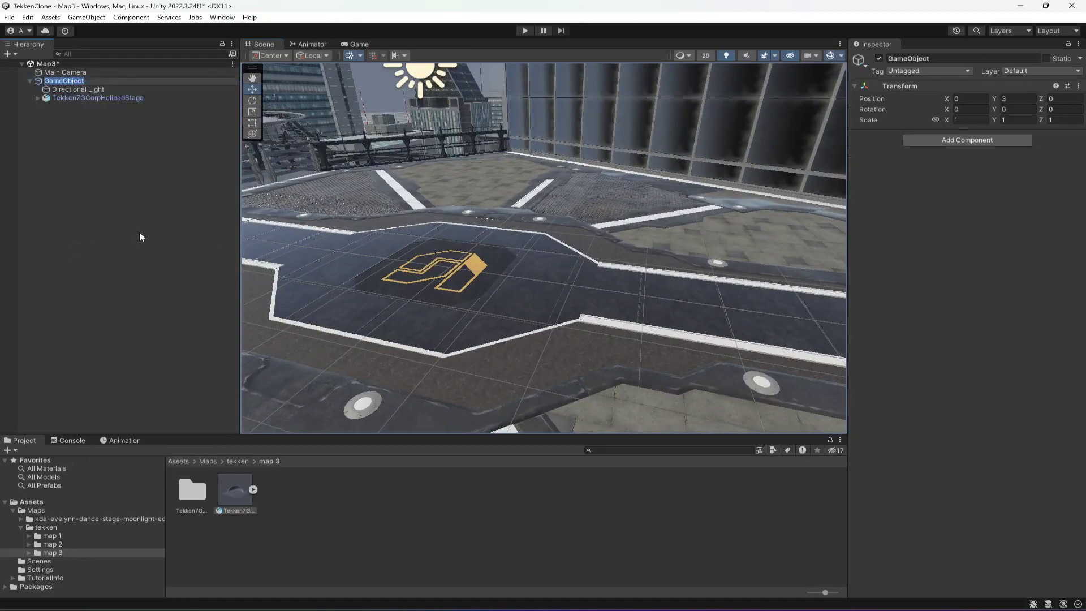
type("Environment")
key("Return")
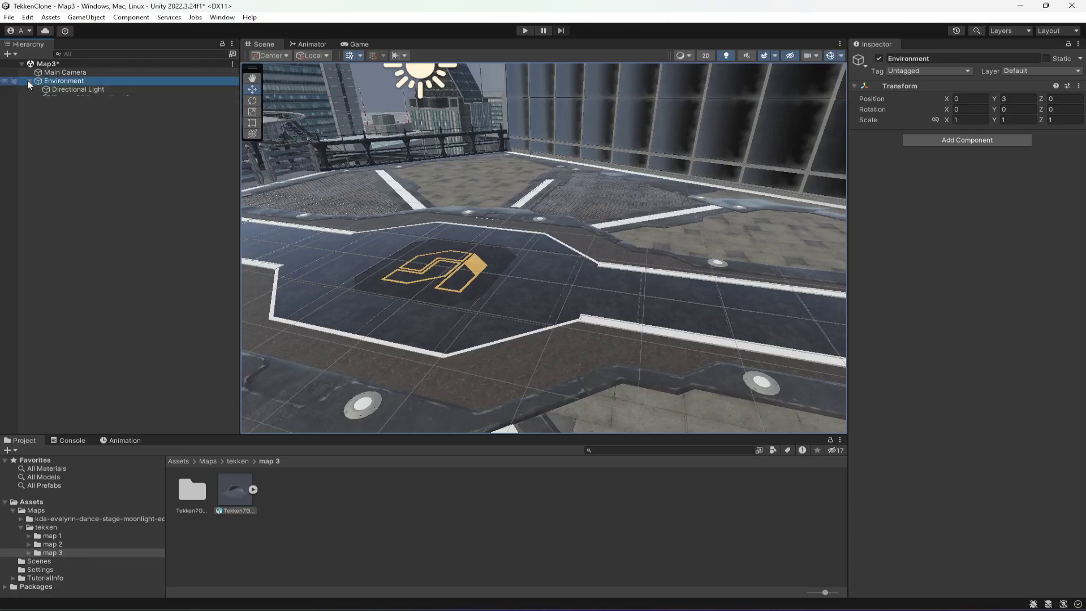
left_click(28, 81)
left_click(87, 108)
key("ctrl+s")
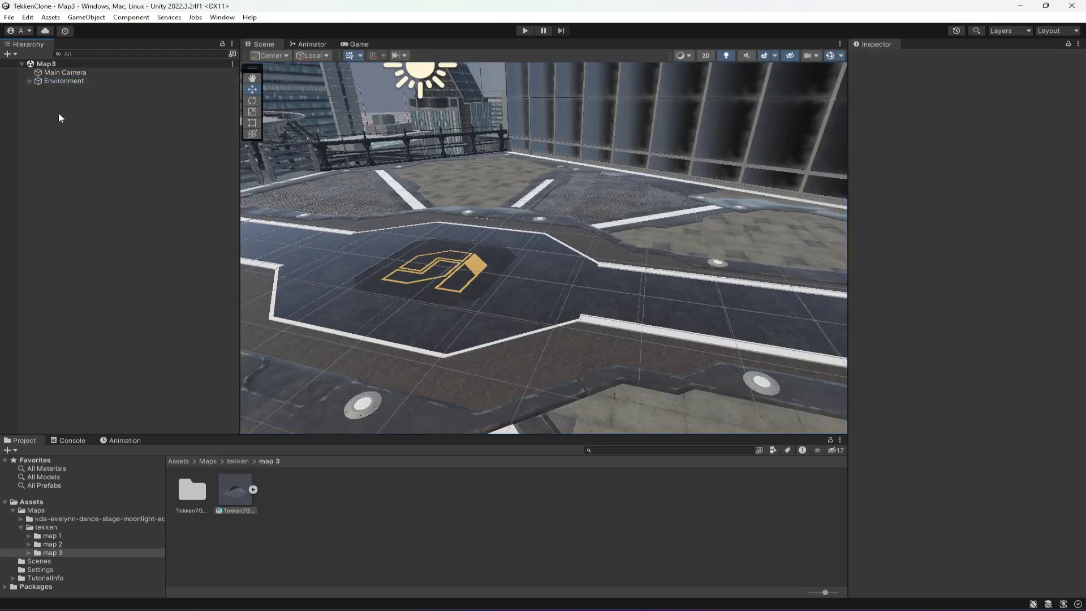
- Create a plane in the Map3 scene and reset its transform to the origin
right_click_drag(621, 296, 574, 306)
scroll(340, 234, "up", 4)
right_click(57, 145)
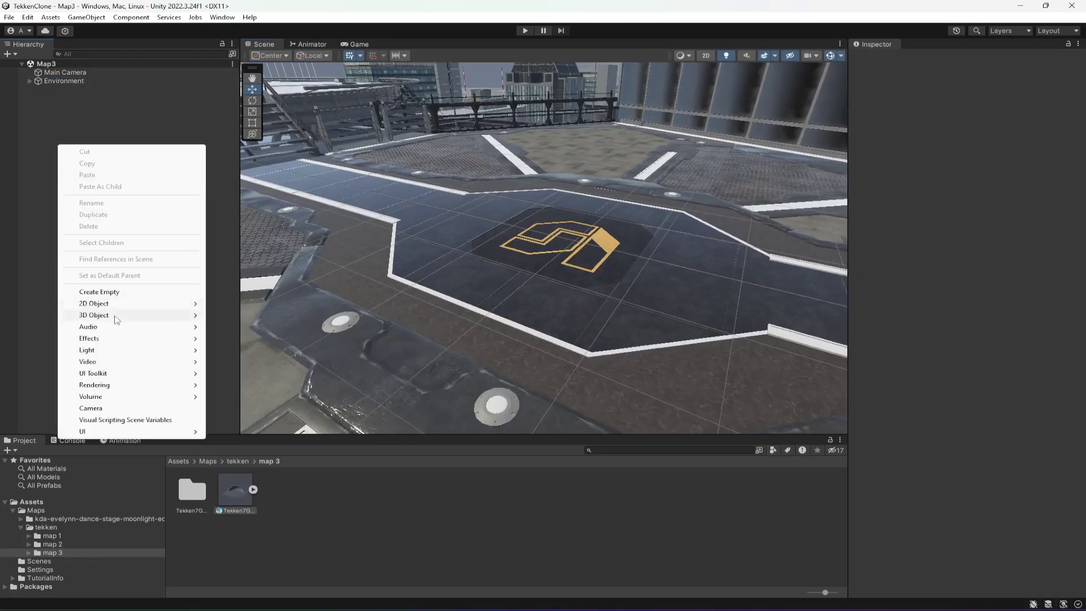
mouse_move(115, 318)
left_click(227, 361)
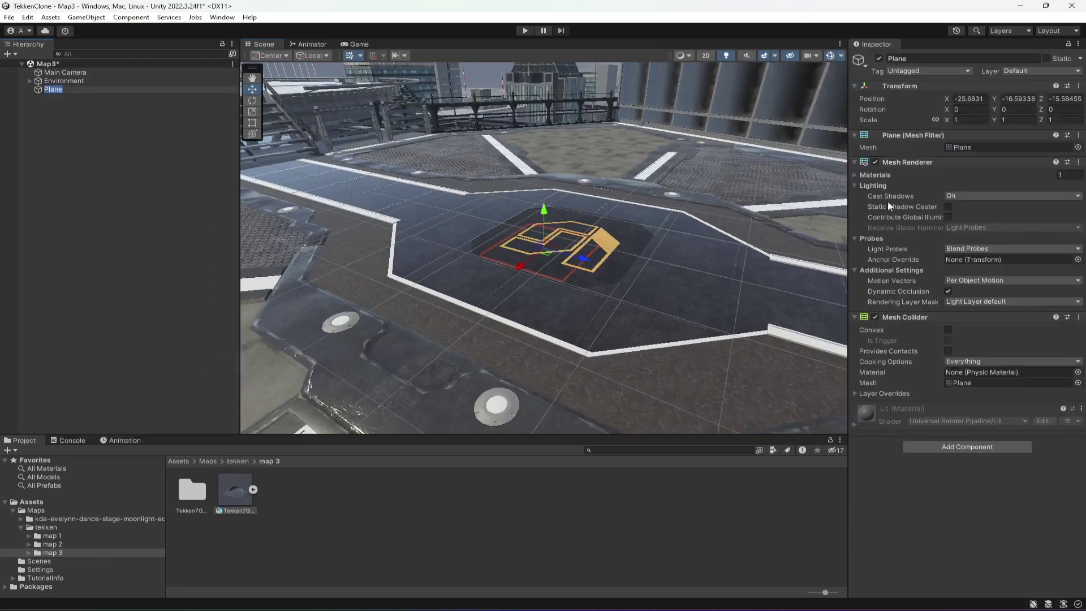
left_click(1079, 85)
left_click(999, 104)
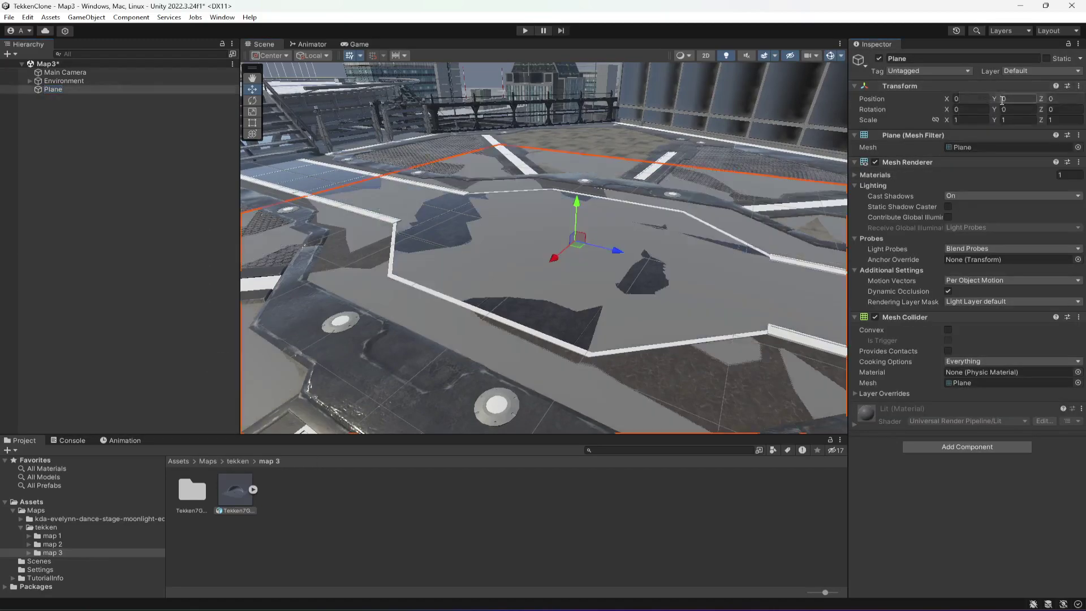
- Raise the plane to Y position 0.01 and set its X and Z scale to 2
right_click_drag(576, 204, 522, 217)
left_click_drag(505, 208, 501, 205)
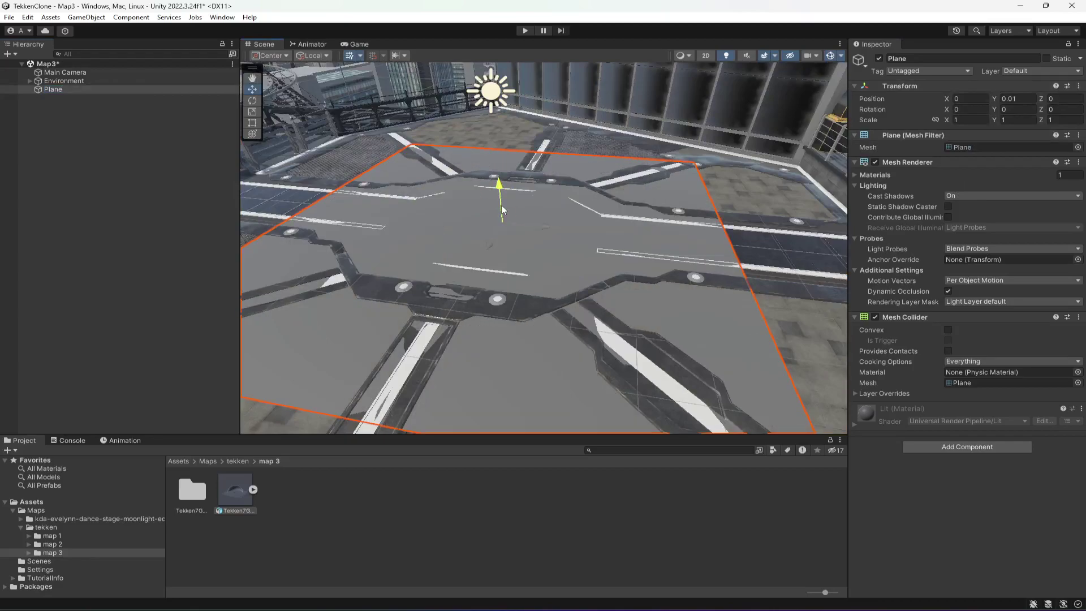
right_click_drag(439, 285, 566, 300)
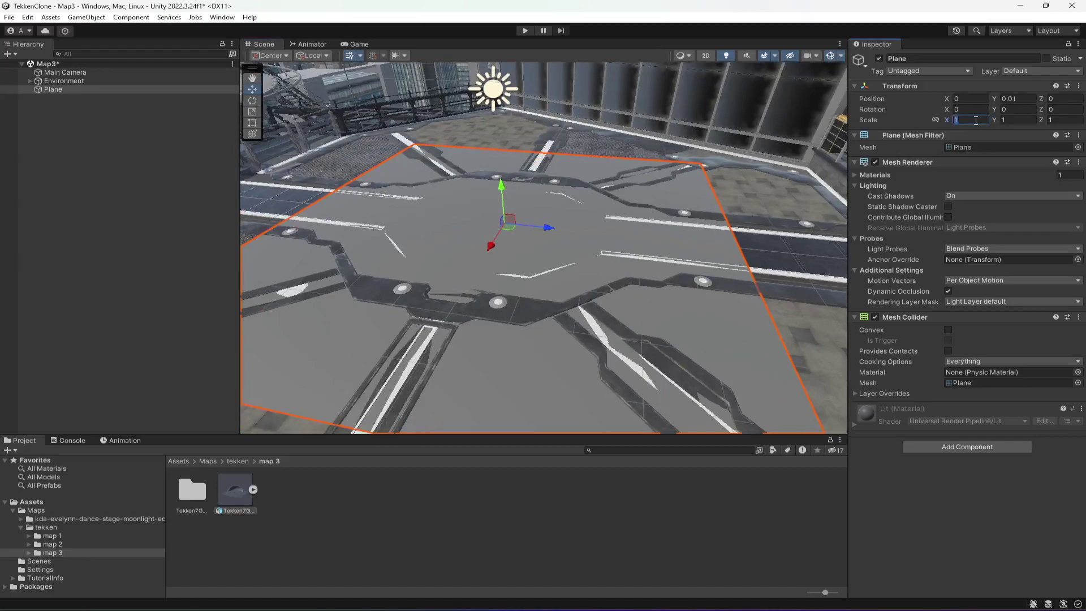
type("2")
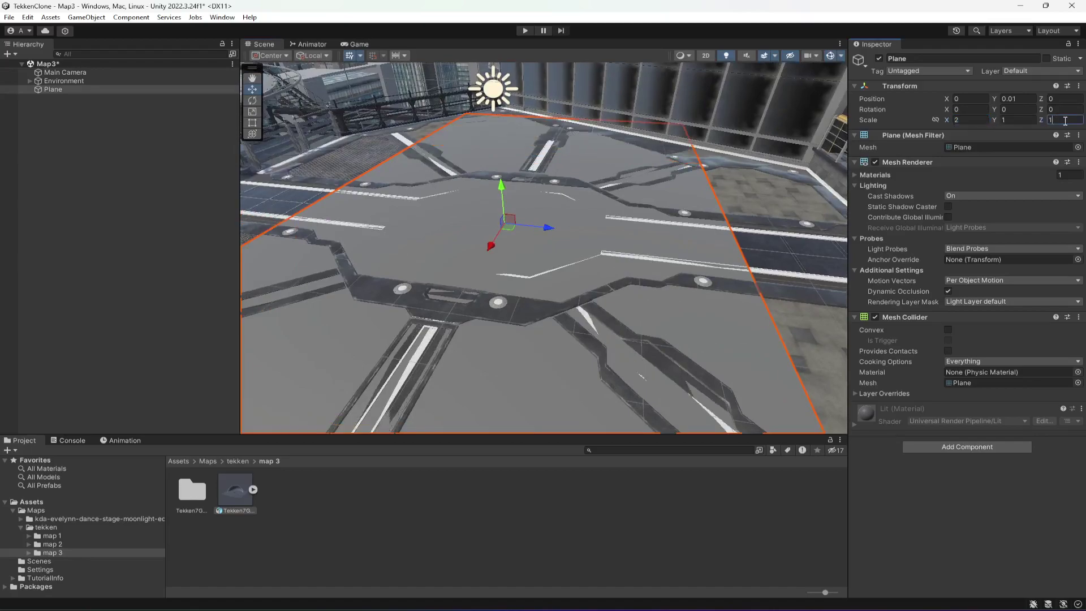
type("2")
- Try a Z scale of 3 on the plane and set it back to 2
right_click_drag(498, 210, 570, 264)
scroll(616, 215, "down", 5)
left_click(1064, 119)
type("3")
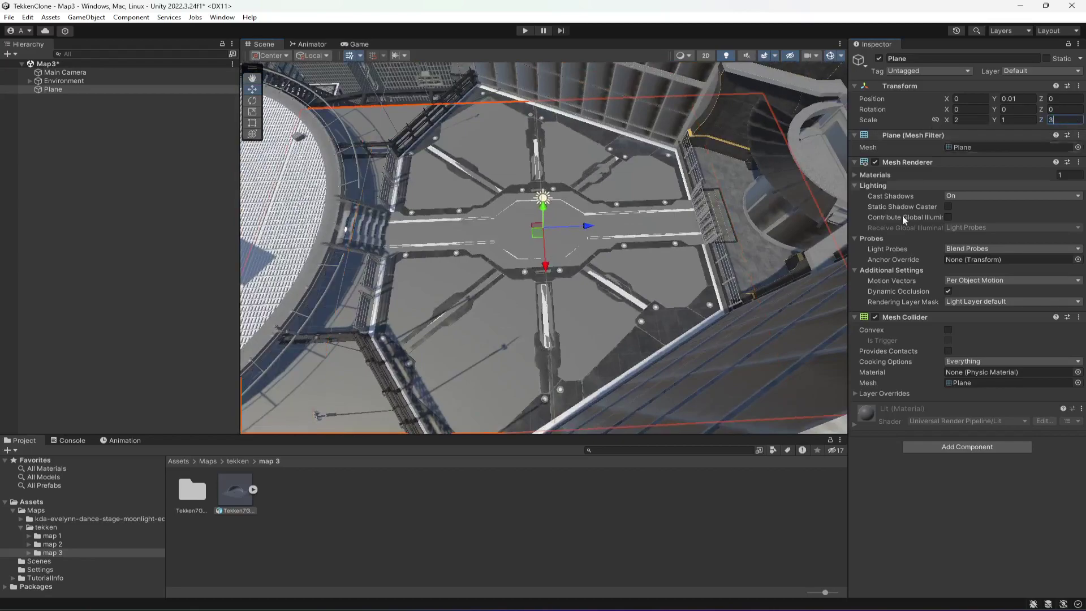
right_click_drag(600, 231, 603, 257)
type("2")
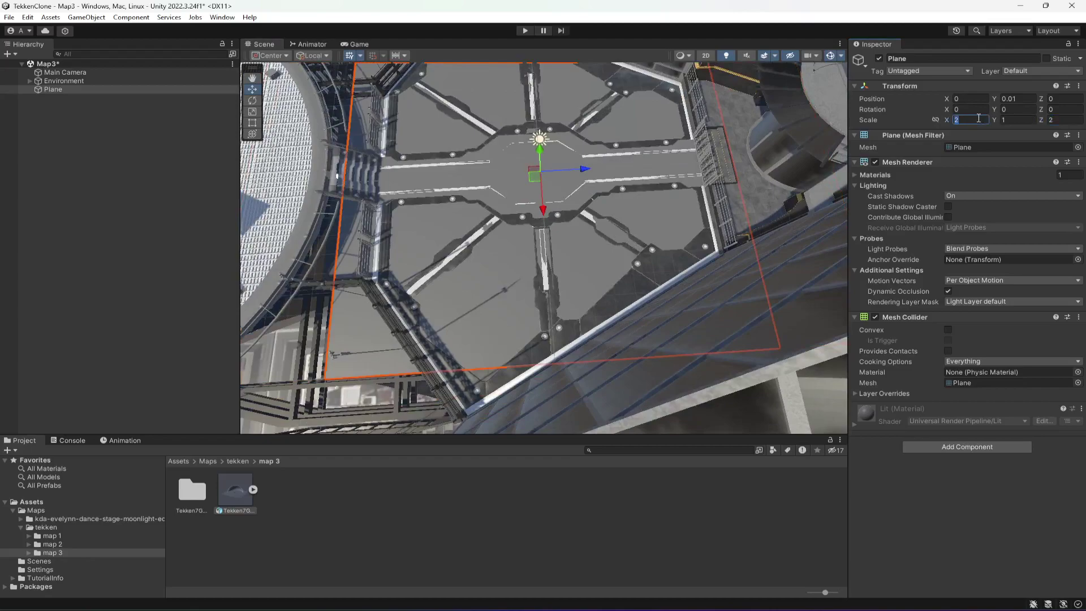
- Set the plane's X scale to 2.5 to extend it over the helipad floor
type(".5")
right_click_drag(587, 182, 562, 208)
left_click(71, 216)
right_click_drag(441, 229, 483, 248)
- Disable the plane's Mesh Renderer so that the floor collider is invisible
left_click(90, 91)
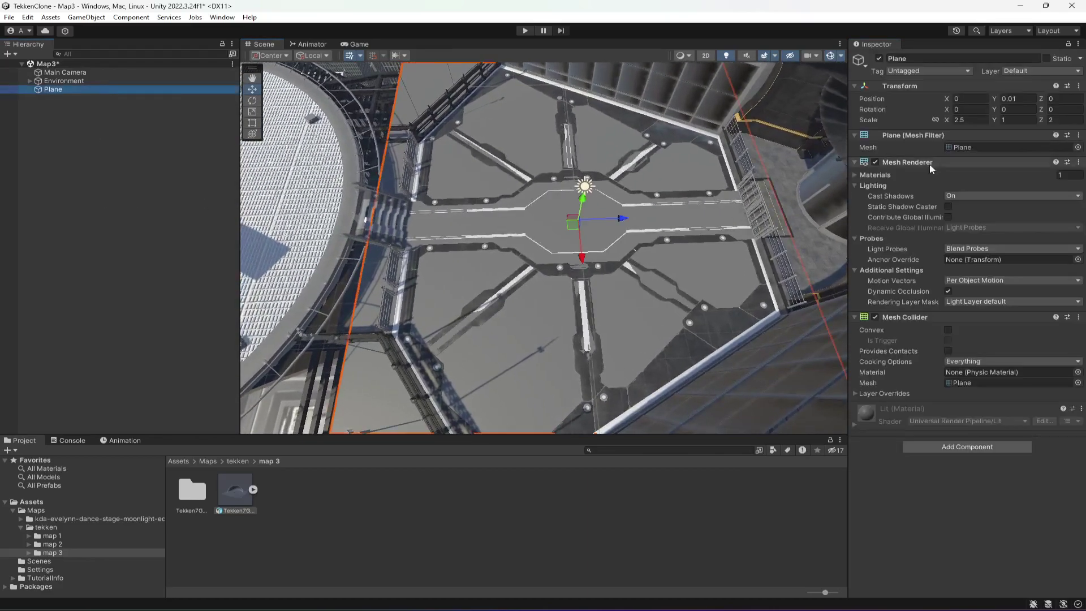
left_click(875, 163)
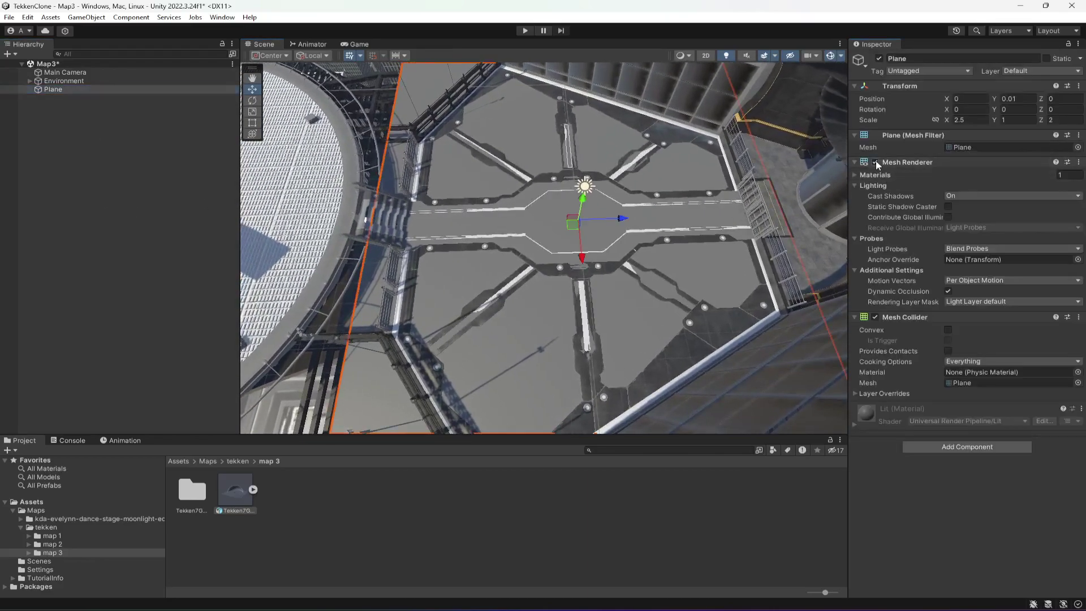
right_click_drag(677, 233, 636, 223)
- Replace the plane's Mesh Collider with a Box Collider and save the scene
left_click(1079, 317)
left_click(958, 368)
left_click(959, 356)
type("box")
key("Return")
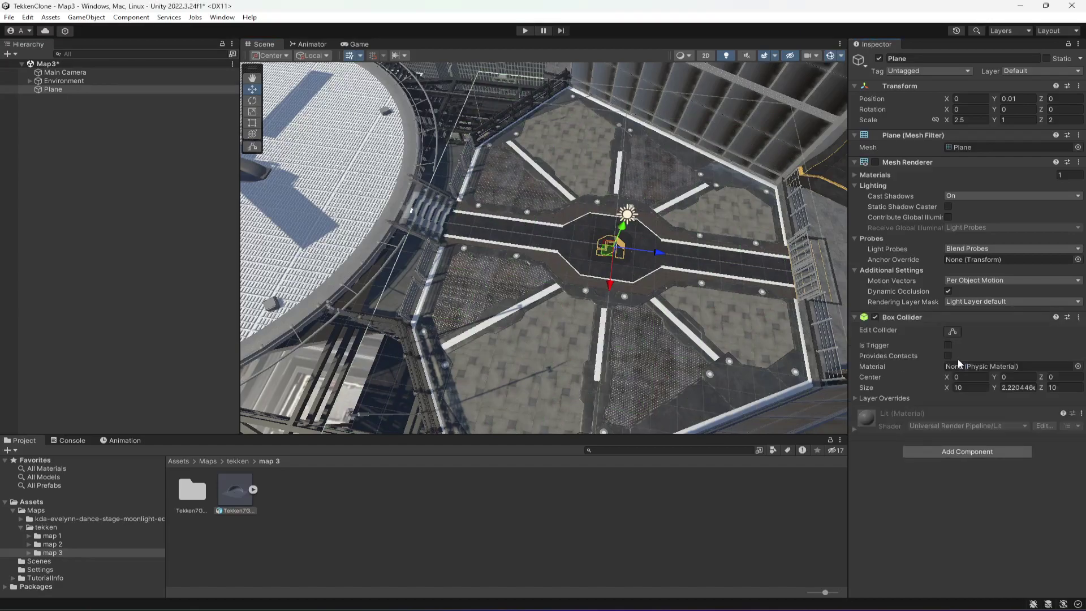
left_click(95, 128)
key("ctrl+s")
- Add a Box Collider to the step barrier beside the gate, T7_SM_ENV_s12floorstepbarrierC01.mo
right_click_drag(558, 198, 573, 290)
key("w")
key("s")
left_click_drag(573, 289, 600, 275, "alt")
left_click(554, 261)
left_click(937, 391)
type("box")
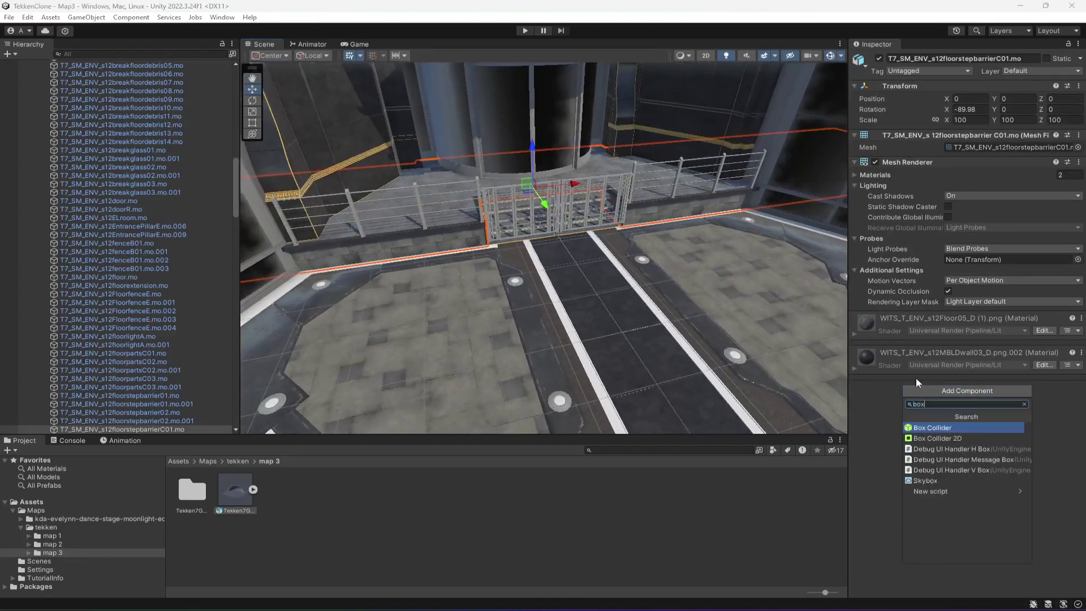
key("Return")
- Add a Box Collider to the gate and railing object, T7_SM_ENV_s12floorpartsC01.mo
right_click_drag(504, 355, 495, 281)
scroll(538, 295, "up", 3)
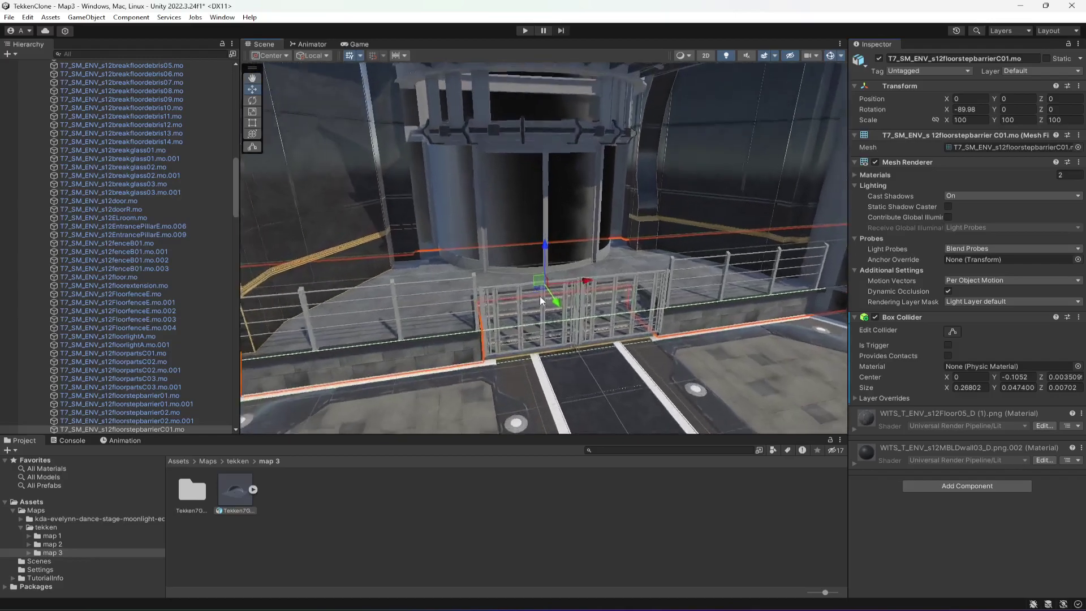
left_click_drag(538, 295, 592, 283, "alt")
left_click(584, 304)
left_click(585, 304)
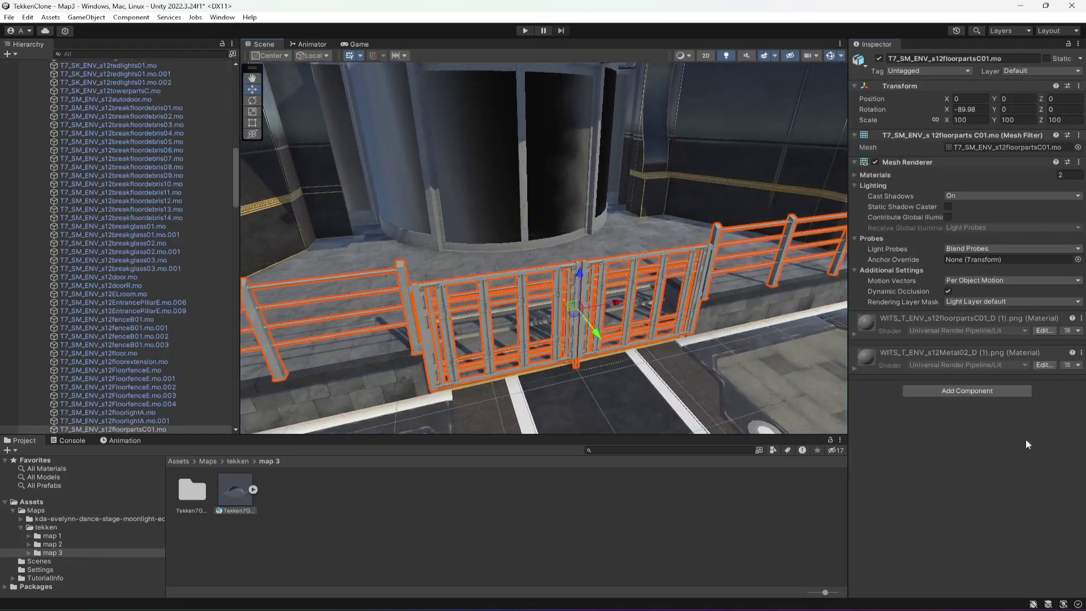
left_click(967, 391)
left_click(937, 426)
- Examine the glass and frame pieces of the building wall next to the gate
left_click_drag(639, 346, 622, 292, "alt")
right_click_drag(623, 292, 678, 212)
left_click(517, 243)
left_click(531, 251)
right_click_drag(633, 266, 555, 268)
right_click_drag(752, 267, 491, 268)
left_click_drag(491, 272, 551, 315, "alt")
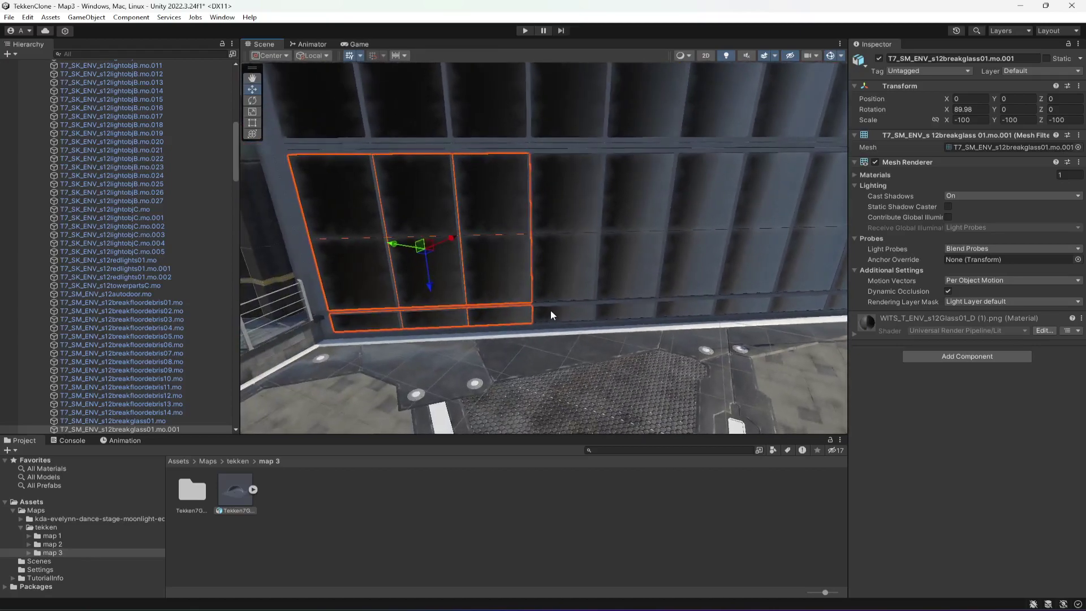
left_click(554, 307)
left_click(555, 305)
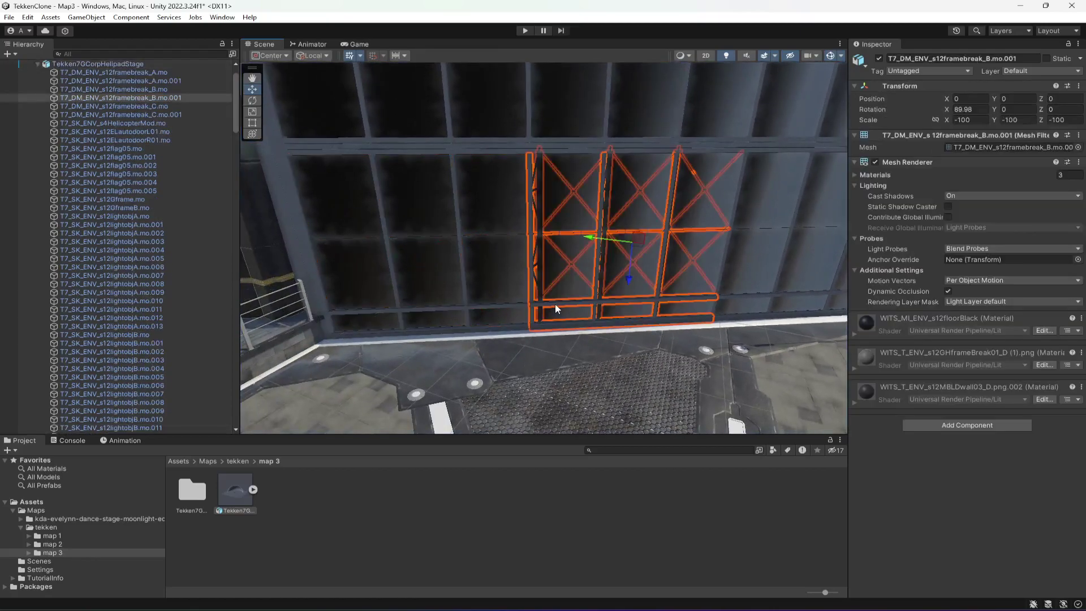
- Try a Box Collider on the wall frame T7_DM_ENV_s12framebreak_A.mo.001 and remove it again
left_click(497, 301)
left_click(499, 304)
left_click_drag(500, 305, 560, 307, "alt")
right_click_drag(561, 307, 471, 318)
left_click(993, 462)
left_click(952, 469)
key("d")
left_click_drag(472, 322, 570, 304, "alt")
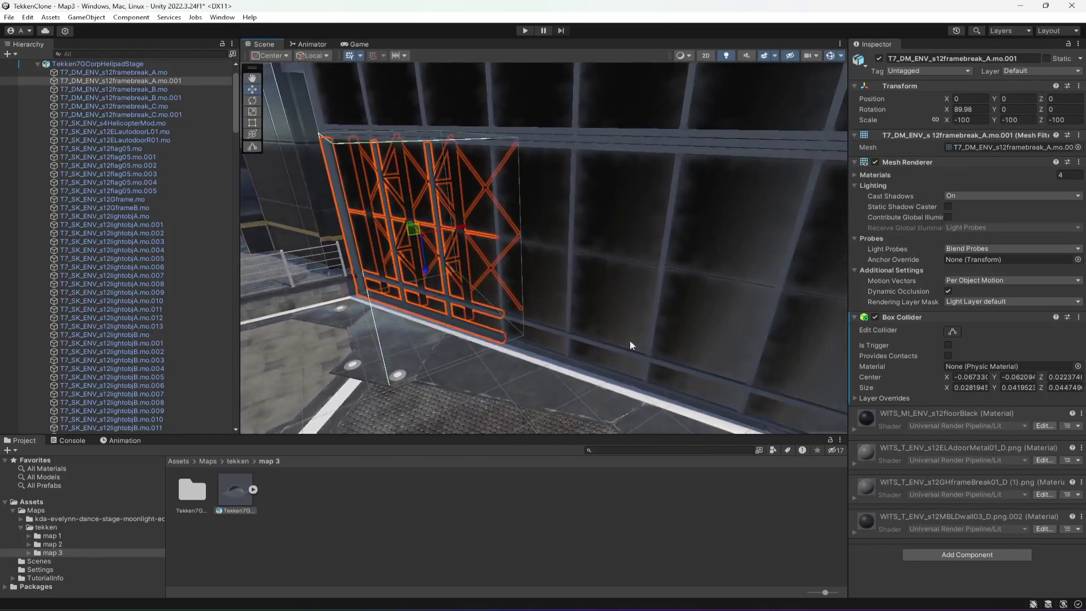
left_click(1078, 319)
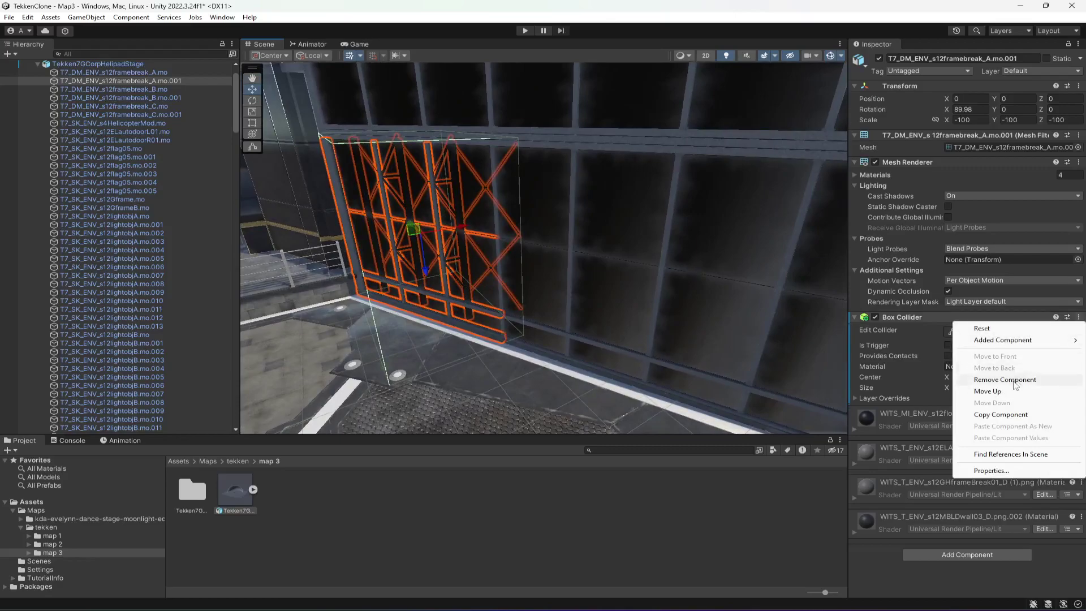
left_click(939, 380)
- Collapse the helipad stage and Environment objects in the hierarchy
scroll(238, 110, "up", 2)
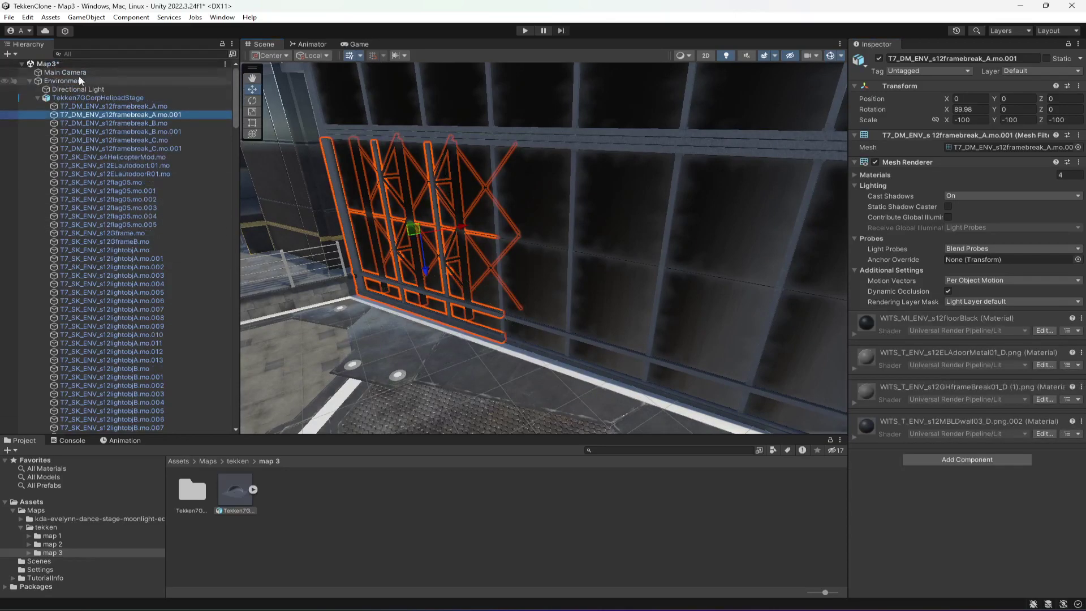
left_click(37, 98)
left_click(30, 81)
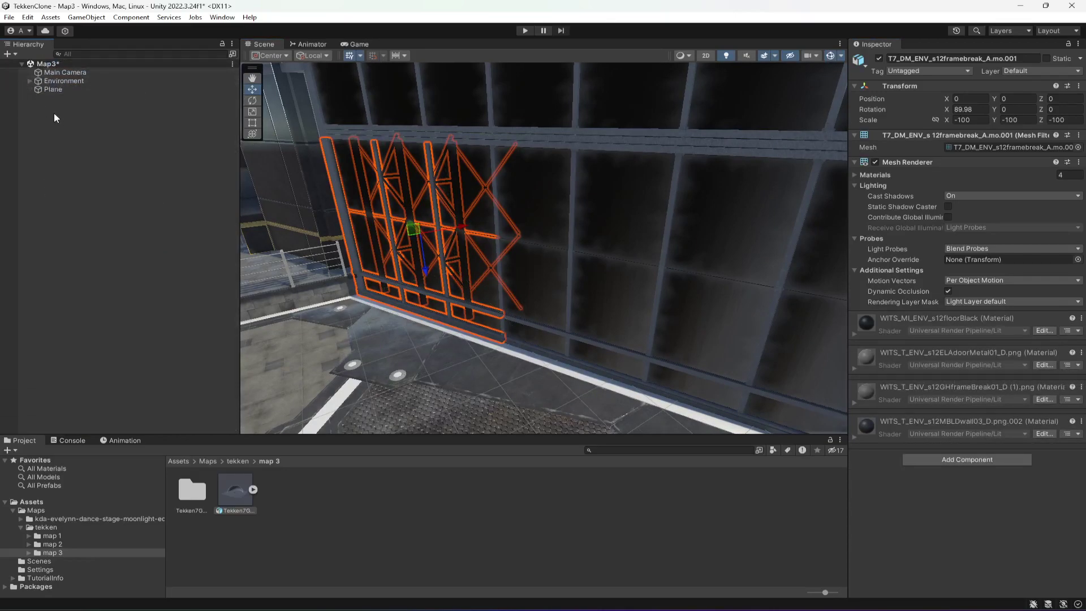
- Create a cube in the Map3 scene and reset its transform to the origin
right_click(53, 113)
mouse_move(100, 304)
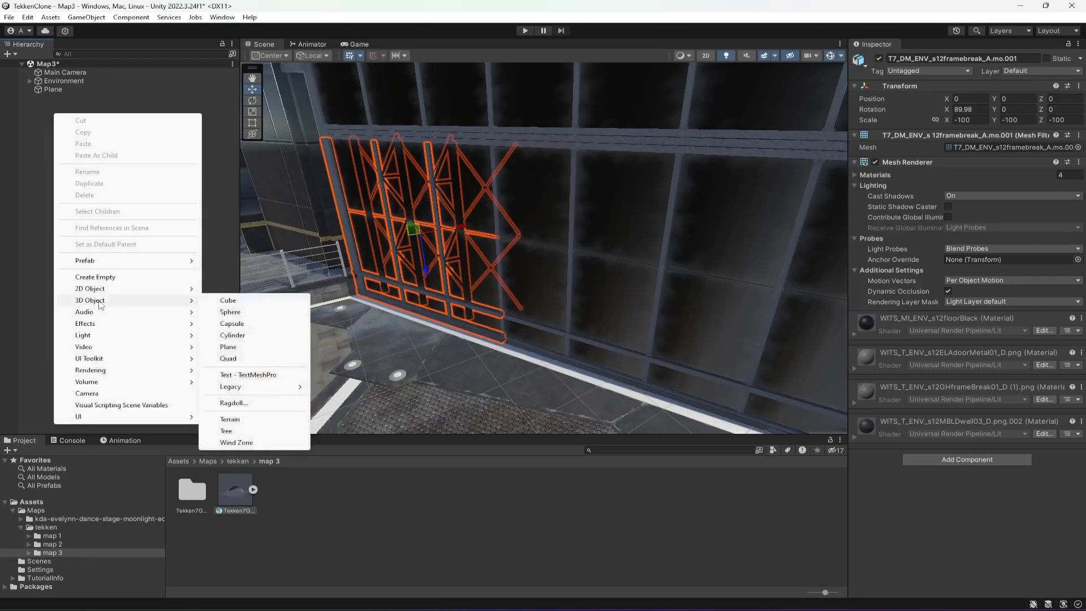
left_click(228, 300)
left_click_drag(340, 317, 423, 331, "alt")
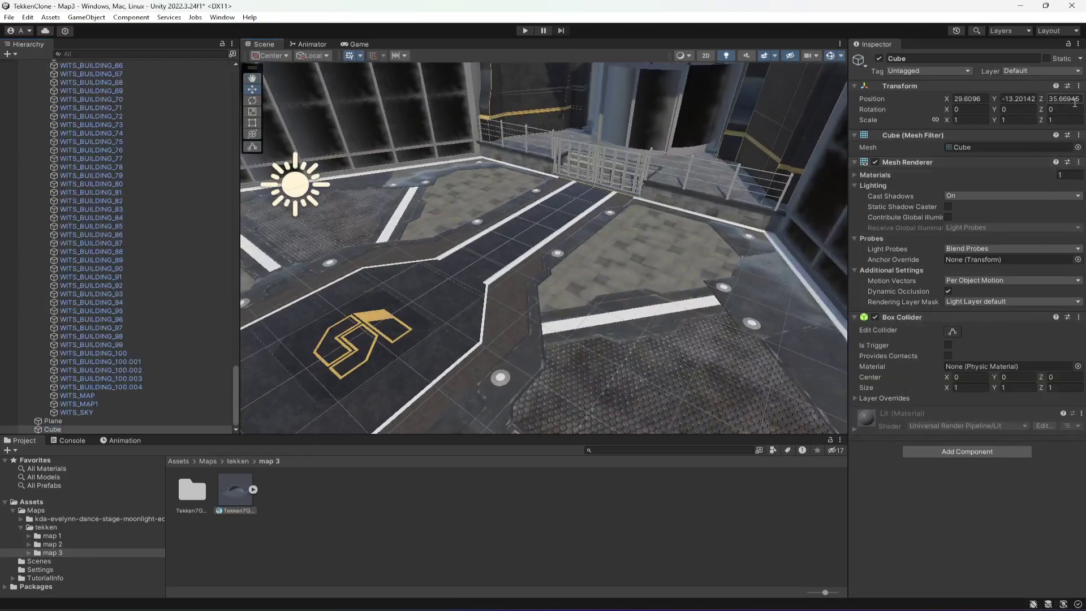
left_click(1064, 86)
left_click(1079, 85)
left_click(984, 93)
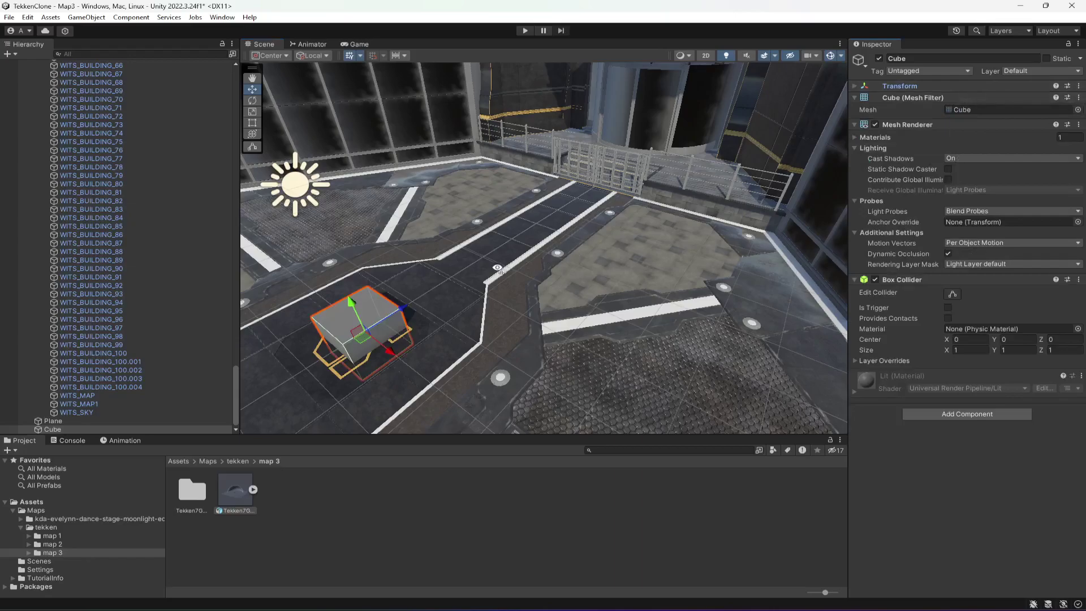
- Raise the cube to Y 0.39 and set its scale to X 1, Y 2, Z 3
right_click_drag(499, 272, 450, 286)
left_click_drag(433, 243, 437, 225)
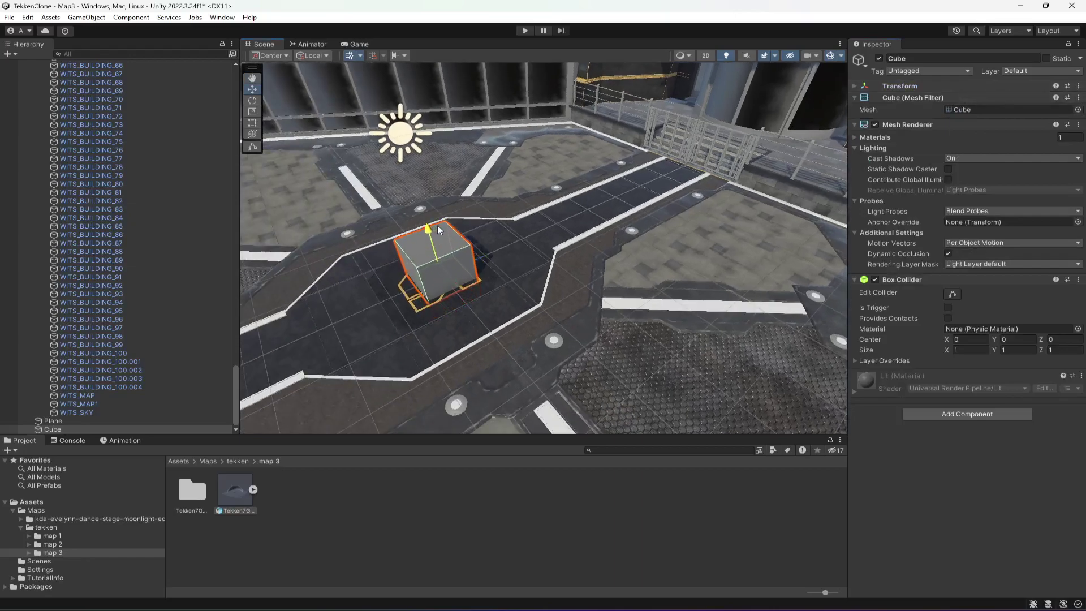
left_click(967, 85)
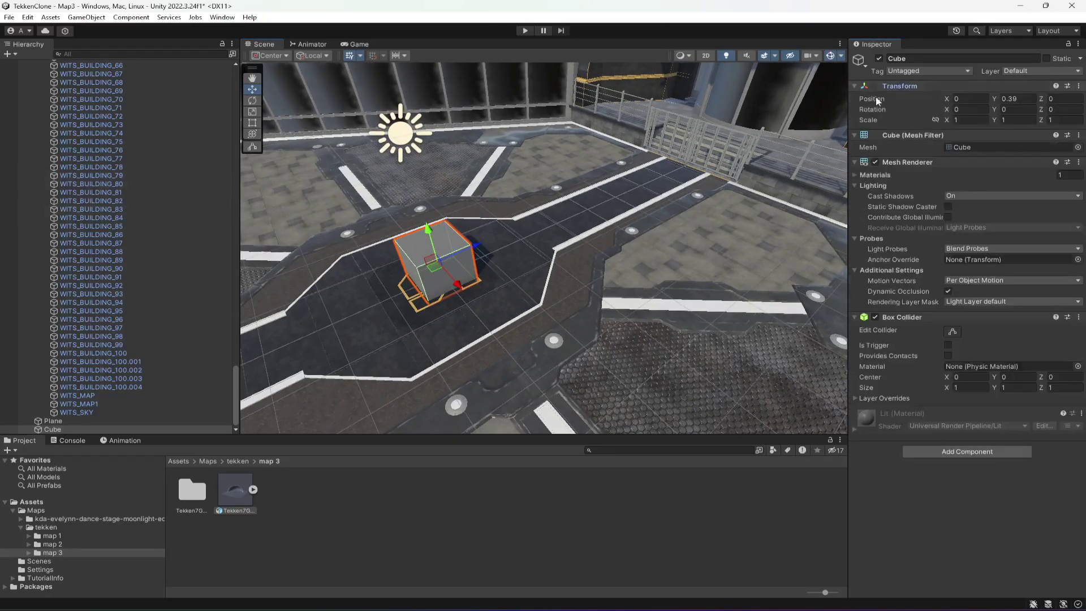
left_click(1049, 120)
type("3")
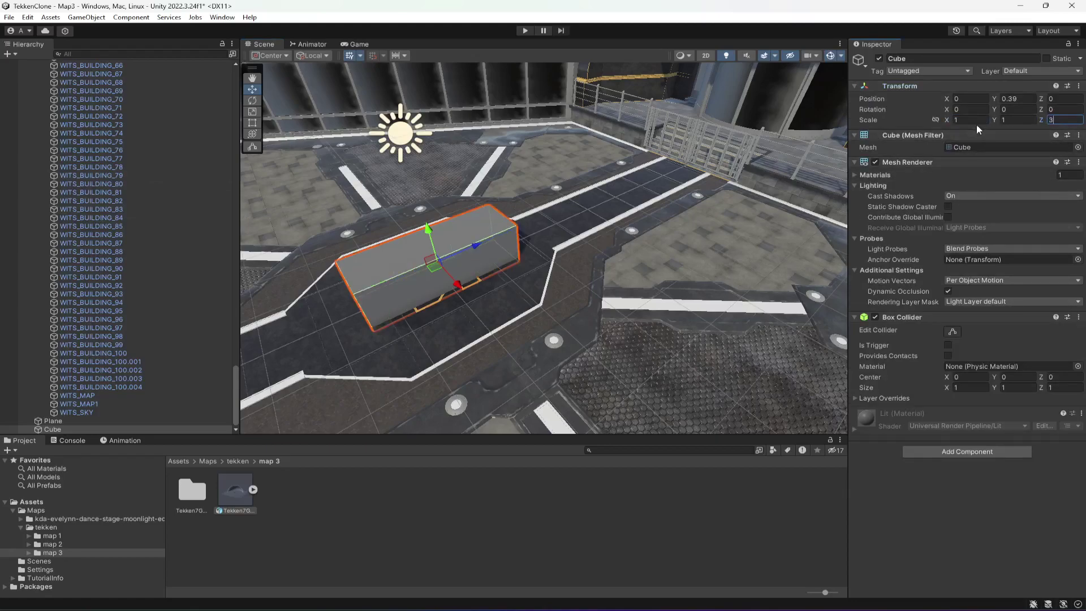
type("2")
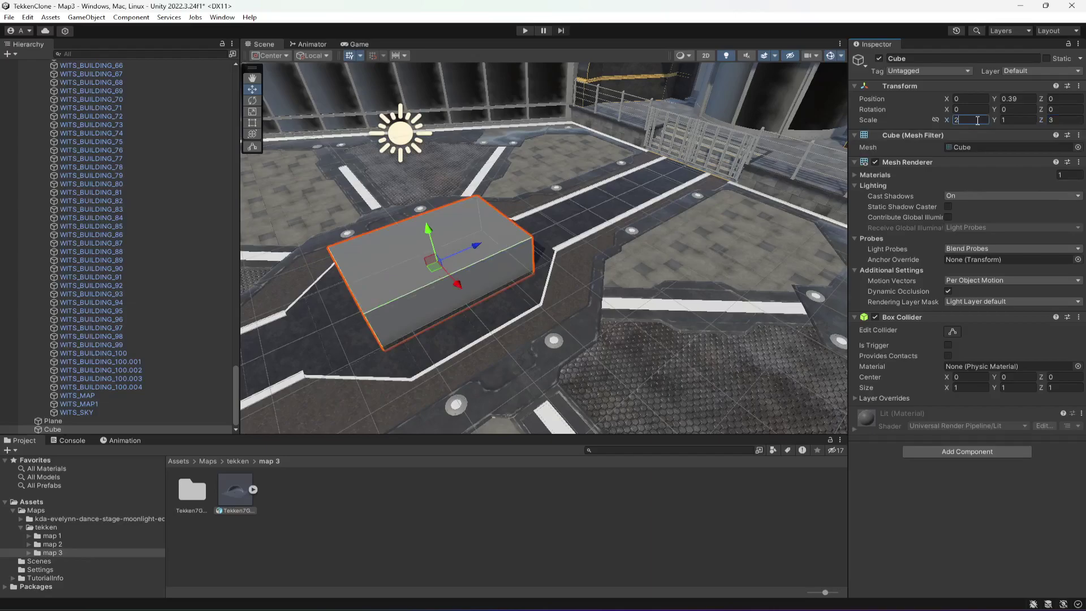
type("1")
key("Tab")
type("2")
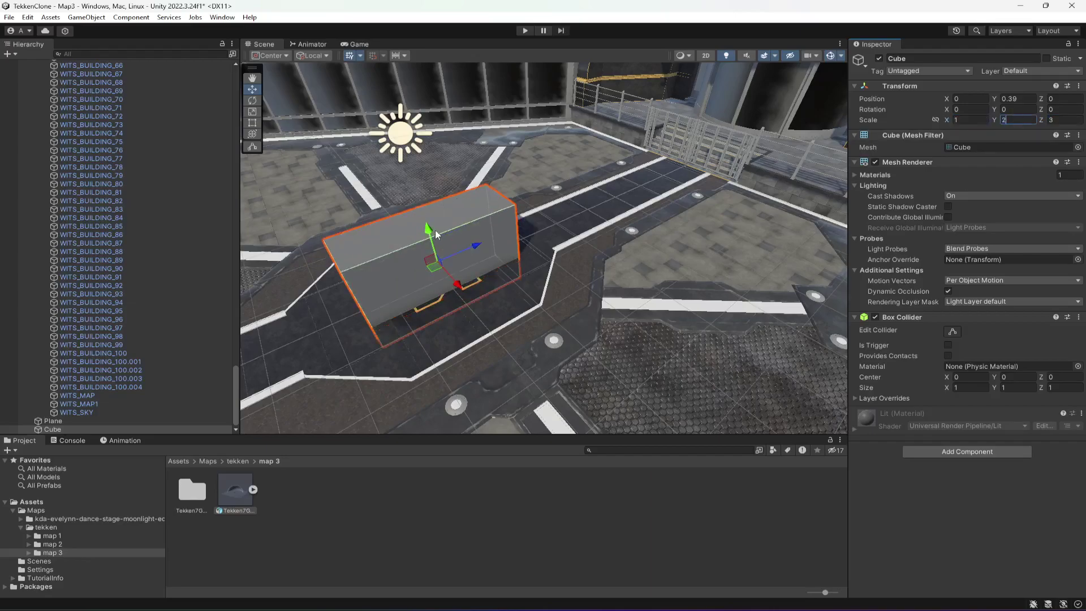
- Move the cube against the building wall at about X 9.92, Z 0.6 and rotate it to about -28.81 degrees in Y
left_click_drag(457, 283, 724, 399)
right_click_drag(724, 398, 613, 247)
key("f")
left_click_drag(572, 266, 633, 223)
left_click(253, 101)
left_click(252, 89)
left_click_drag(561, 185, 551, 171)
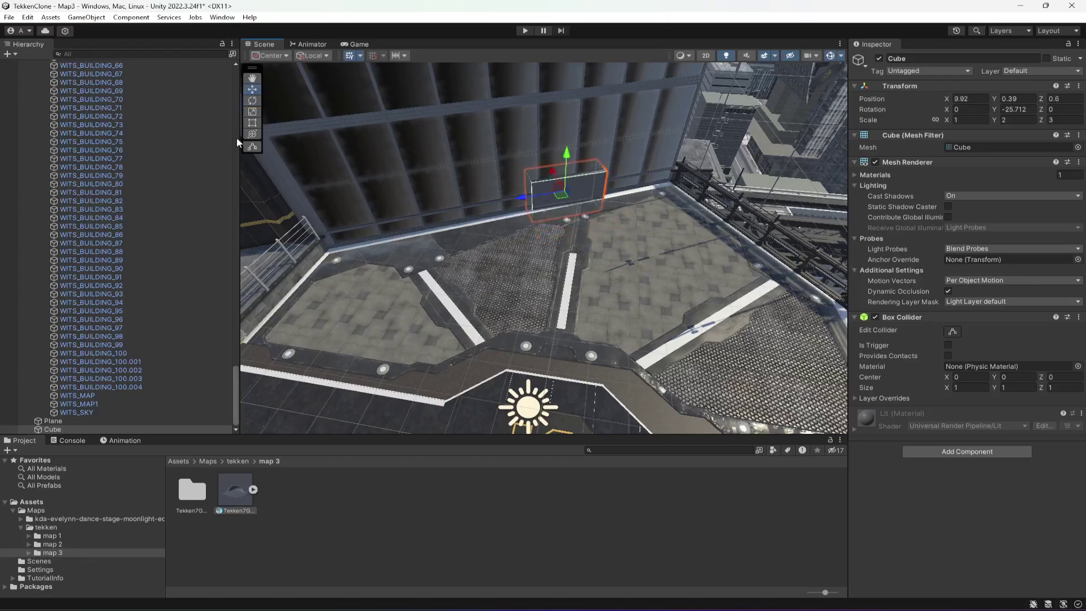
left_click(252, 100)
left_click_drag(566, 216, 569, 219)
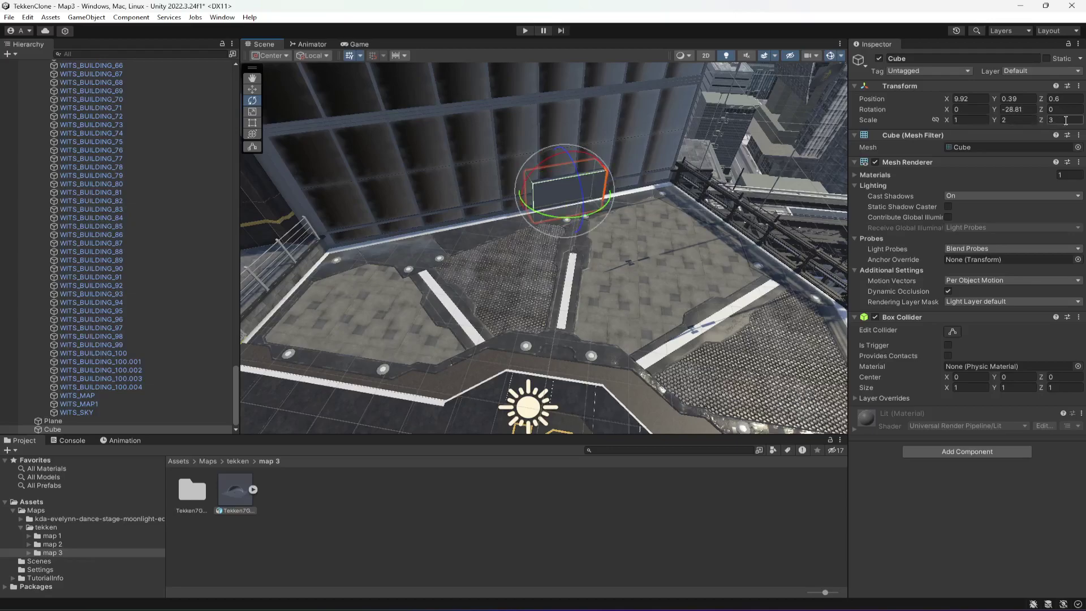
- Stretch the wall cube to a Z scale of 15 and shift it along the building to about X 8.9, Z 2.45
type("9")
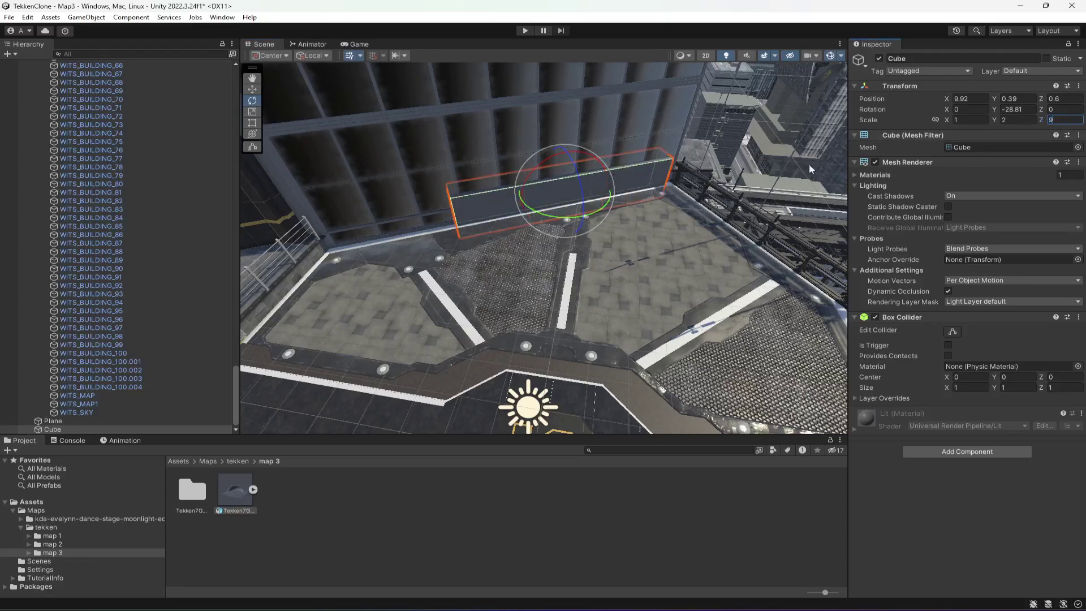
type("15")
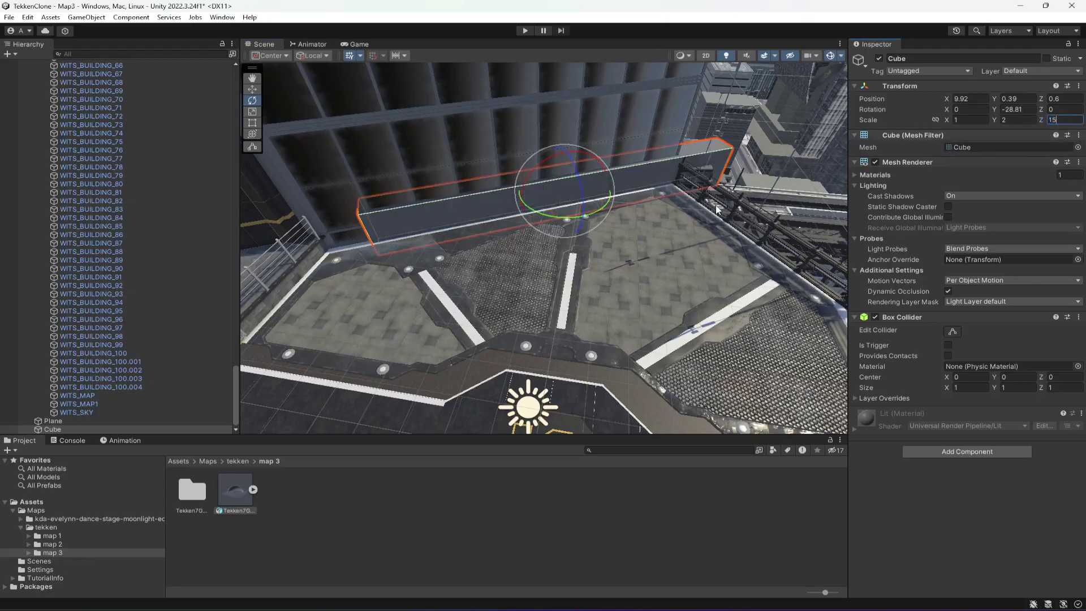
right_click_drag(469, 117, 425, 110)
left_click(250, 89)
left_click_drag(572, 210, 520, 217)
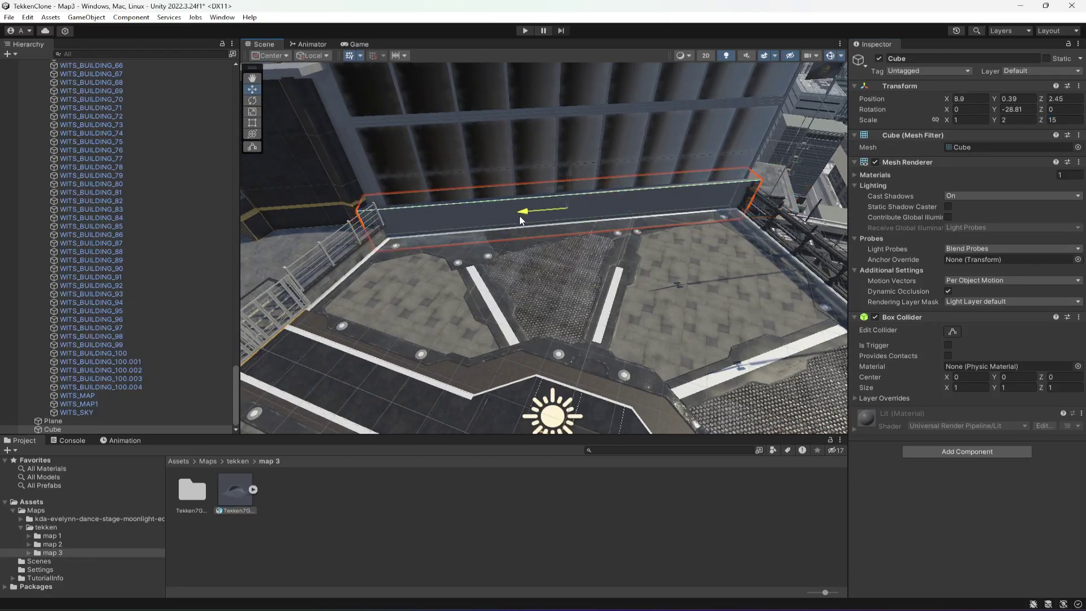
right_click_drag(519, 215, 465, 221)
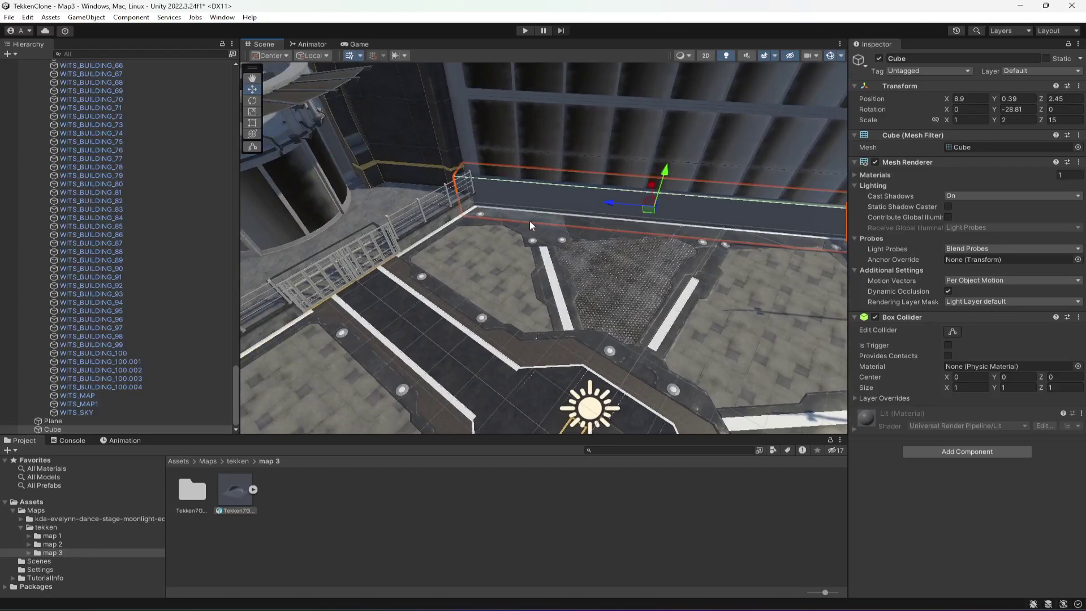
- Collapse the helipad stage in the hierarchy and duplicate the wall cube
left_click_drag(236, 399, 240, 71)
left_click(39, 97)
left_click(63, 114)
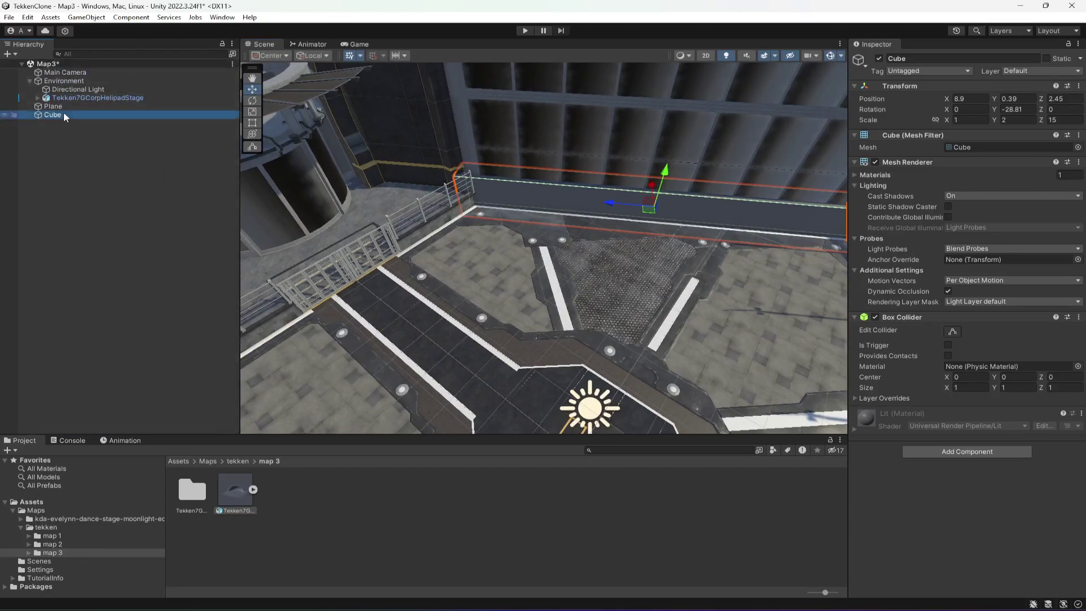
key("ctrl+d")
right_click_drag(673, 266, 680, 269)
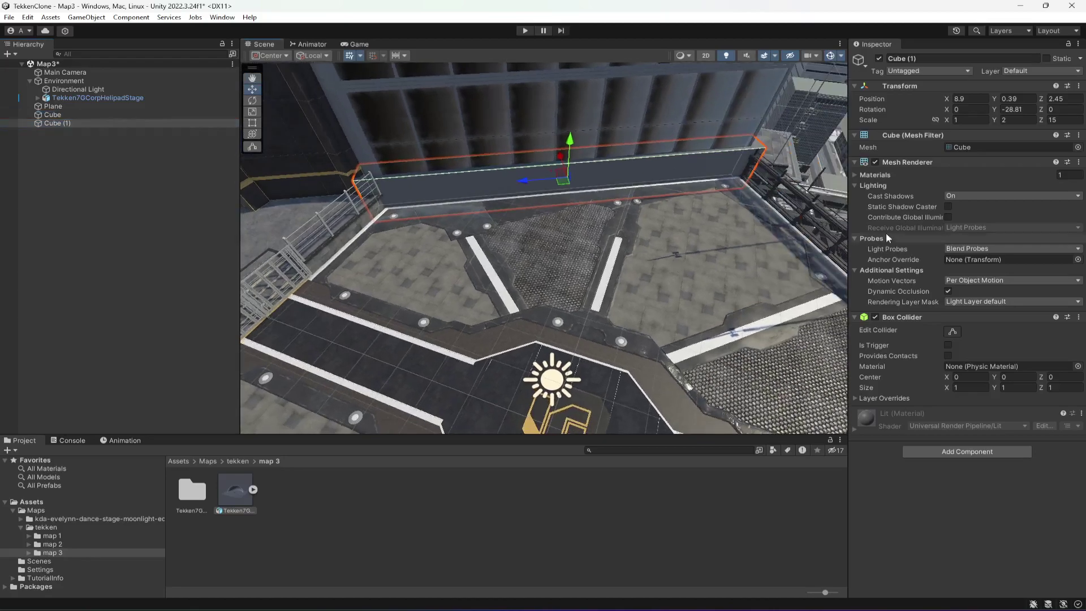
- Try the duplicated wall cube at a Y rotation of 0 in the middle of the arena, and undo the changes
type("0")
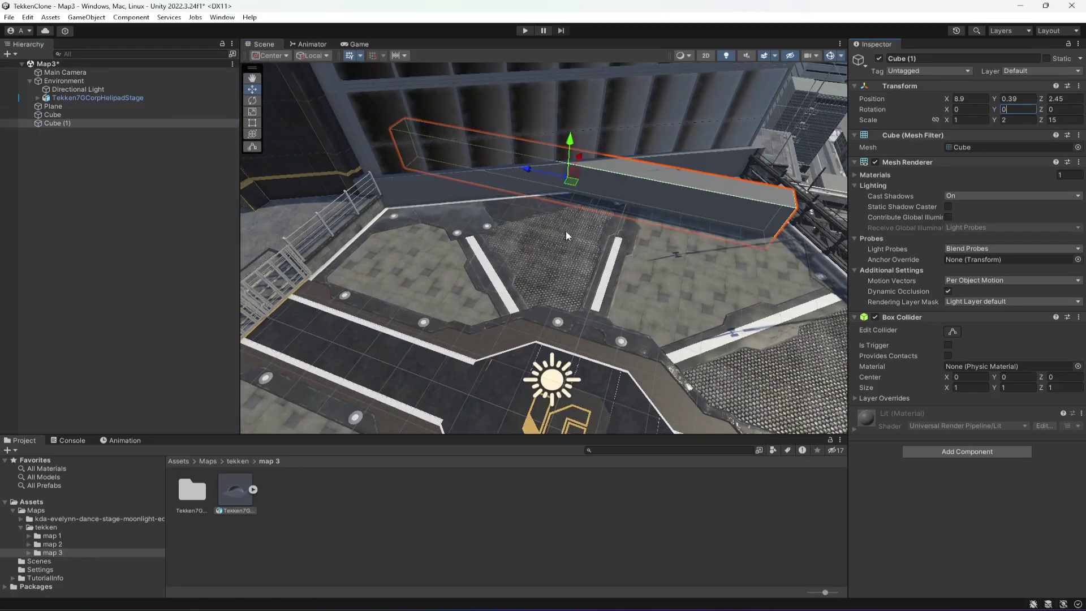
right_click_drag(568, 233, 538, 232)
left_click_drag(639, 156, 523, 309)
right_click_drag(634, 216, 538, 256)
right_click_drag(489, 306, 799, 230)
key("ctrl+z")
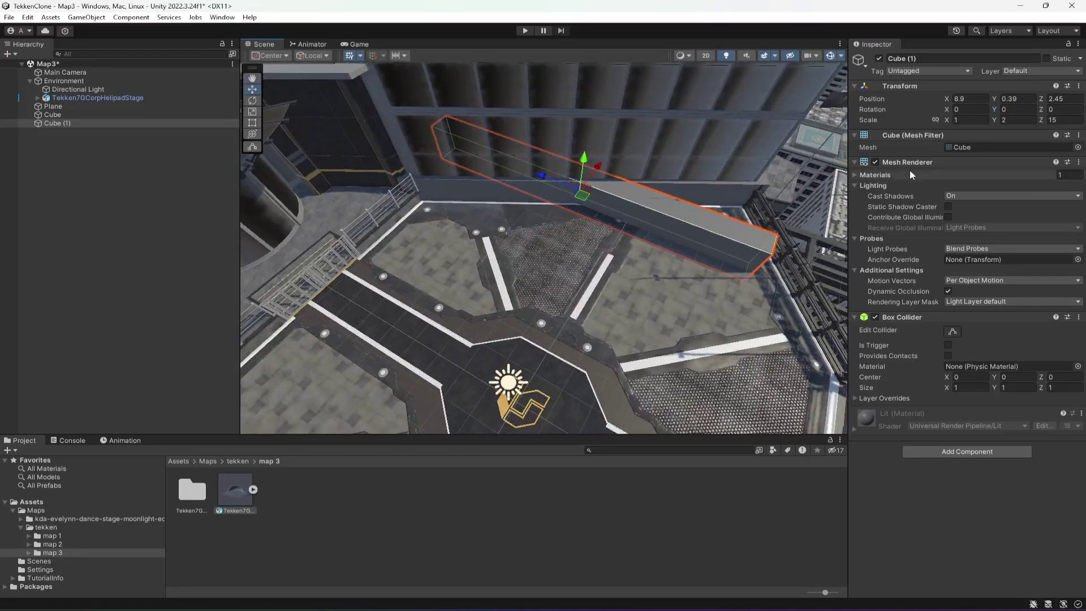
key("ctrl+z")
- Set the duplicate's Y rotation to 28.81 and place it along the opposite building wall at about X -9.12, Z 2.39
left_click_drag(579, 169, 559, 333)
right_click_drag(681, 239, 330, 294)
left_click(1010, 109)
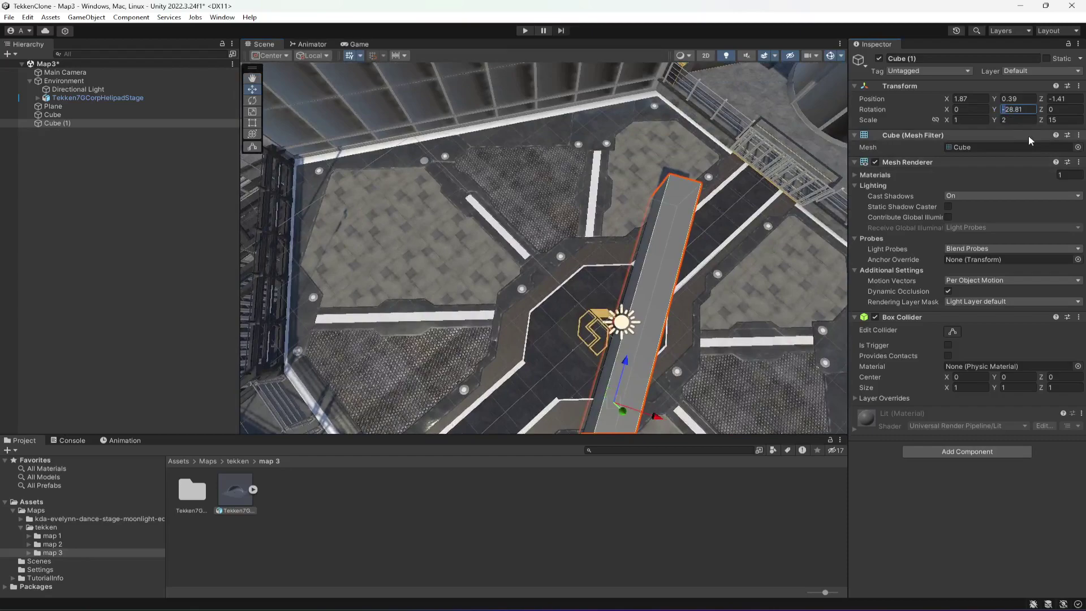
key("BackSpace")
left_click_drag(621, 427, 517, 103)
right_click_drag(658, 175, 514, 133)
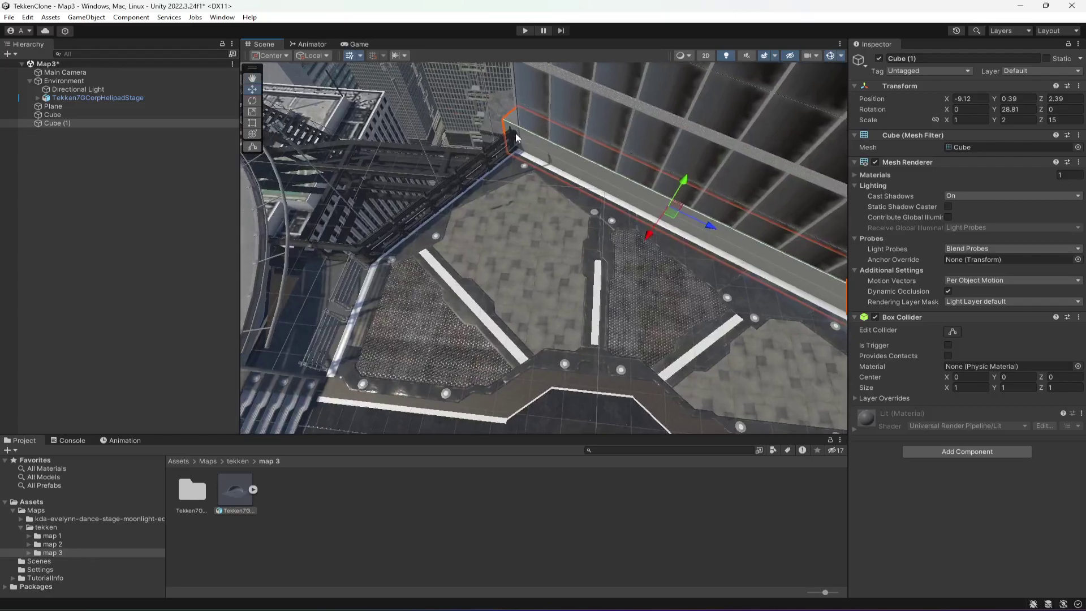
- Duplicate Cube (1), pull the copy into the arena and set its Y rotation to 90
left_click(150, 123)
key("ctrl+d")
left_click_drag(497, 223, 565, 215, "alt")
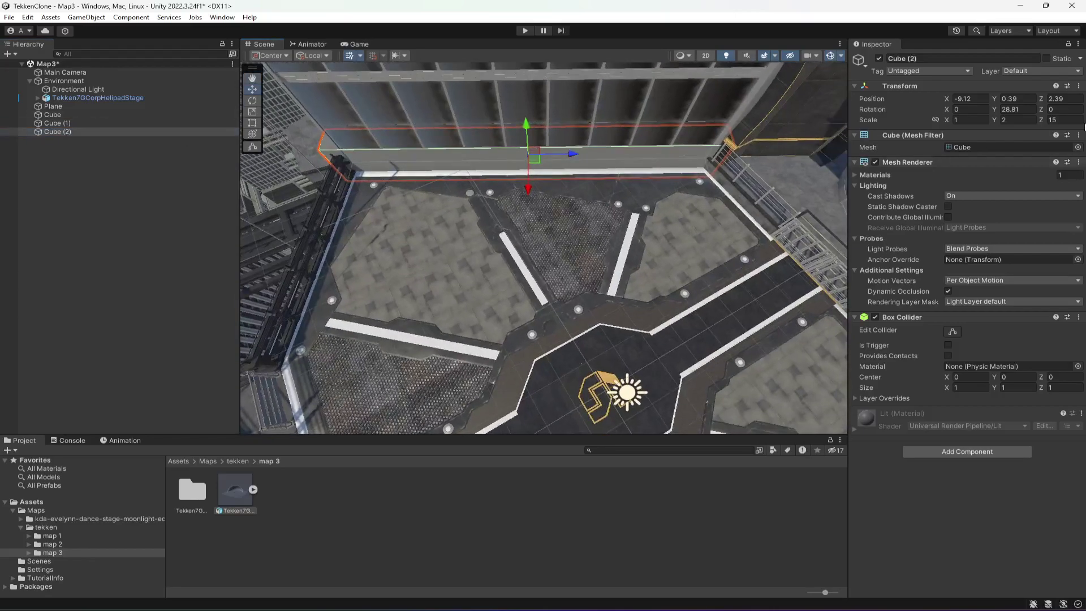
type("0")
right_click_drag(633, 213, 557, 193)
left_click_drag(634, 228, 694, 403)
right_click_drag(551, 251, 748, 288)
key("e")
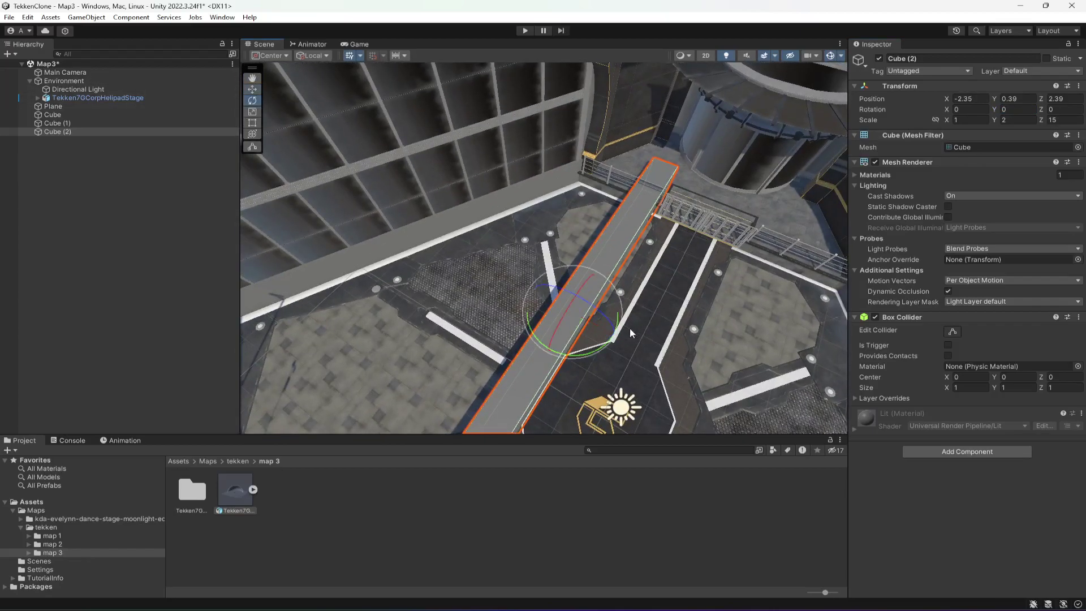
left_click_drag(617, 325, 650, 392)
left_click(1017, 109)
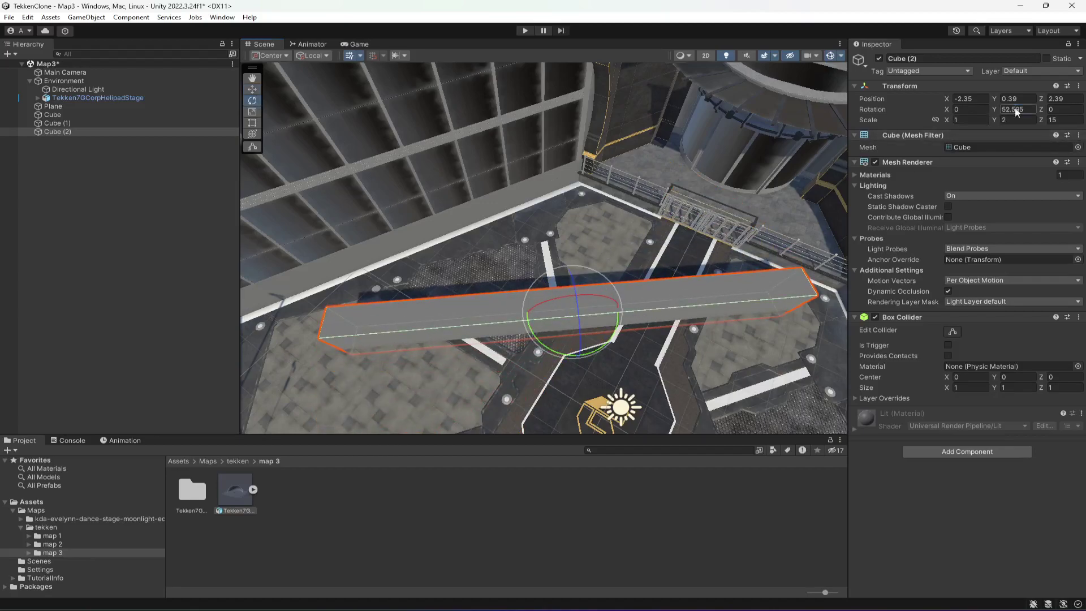
type("90")
- Move Cube (2) across the gate end of the arena to about X 0.25, Z 8.54
left_click(257, 92)
left_click_drag(430, 283, 537, 301, "alt")
left_click_drag(497, 343, 530, 206)
left_click(131, 204)
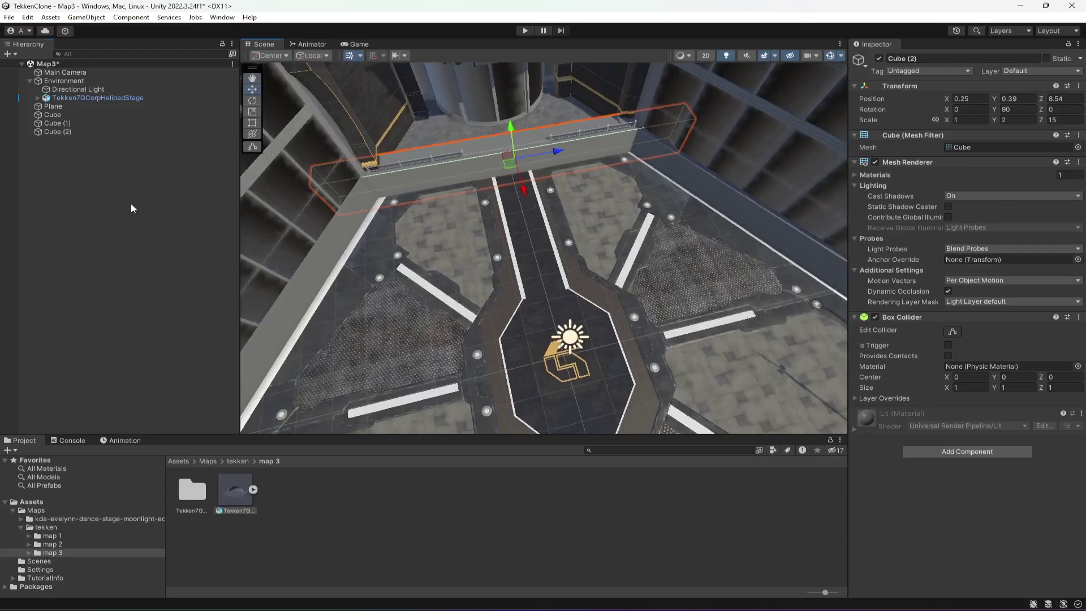
- Duplicate Cube (2) and move the copy to the helipad end of the arena at about Z -8.79
left_click(66, 134)
key("ctrl+d")
left_click_drag(521, 188, 944, 254)
left_click_drag(529, 378, 569, 278)
- Duplicate Cube (3) and rotate the copy to about 110 degrees in Y
key("ctrl+d")
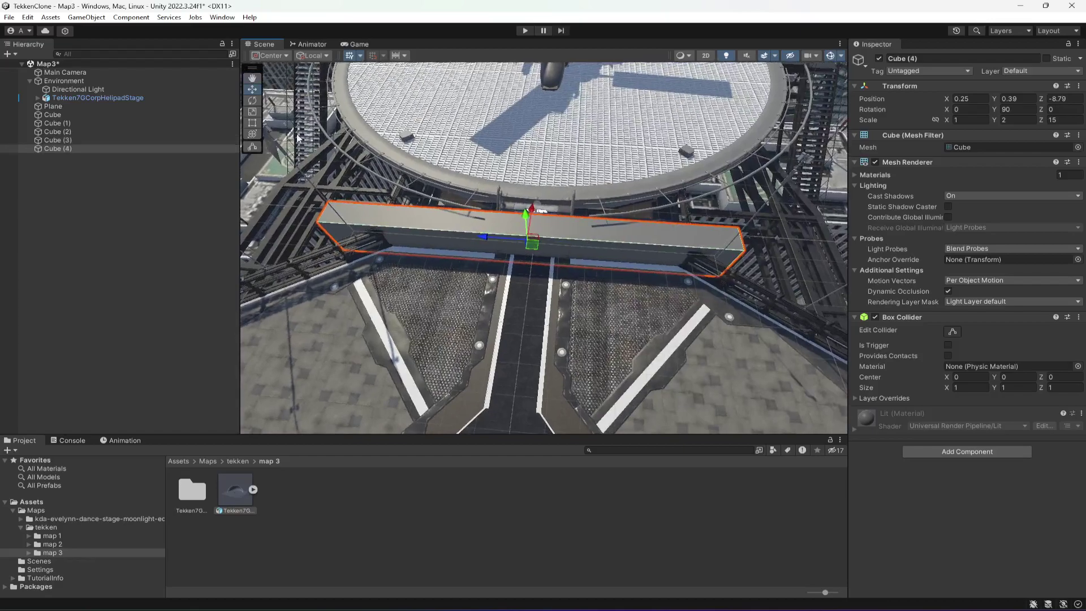
left_click(253, 100)
left_click_drag(566, 259, 431, 211)
left_click(252, 89)
right_click_drag(291, 249, 414, 262)
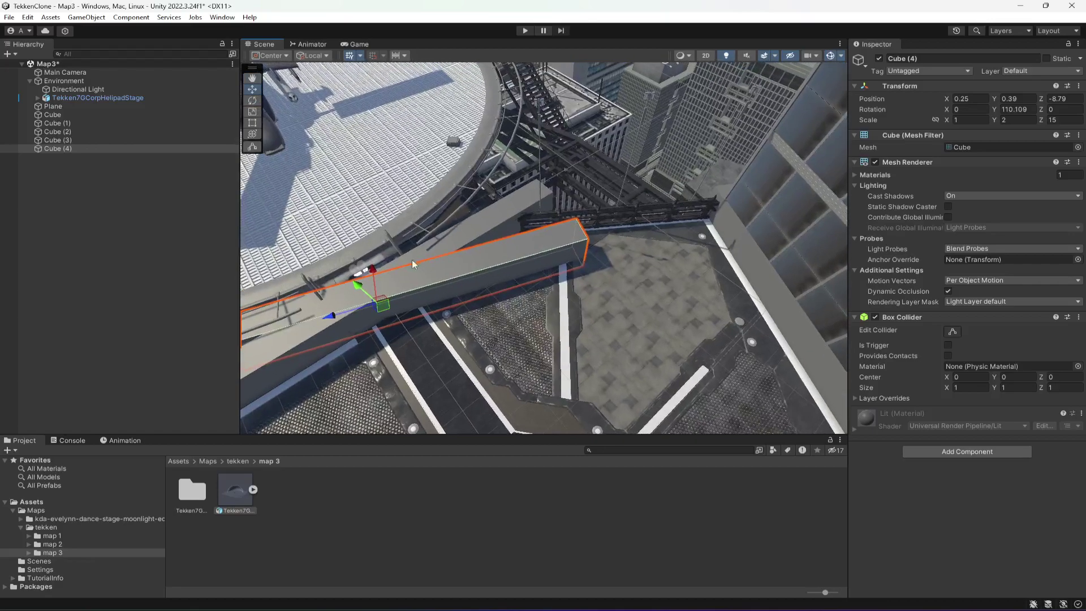
- Align Cube (4) with the angled corner railing at about X -8.47, Z -6.76 and a Y rotation of about 123.6 degrees
left_click_drag(341, 318, 574, 266)
left_click(253, 103)
key("w")
left_click_drag(594, 210, 607, 185)
left_click(253, 101)
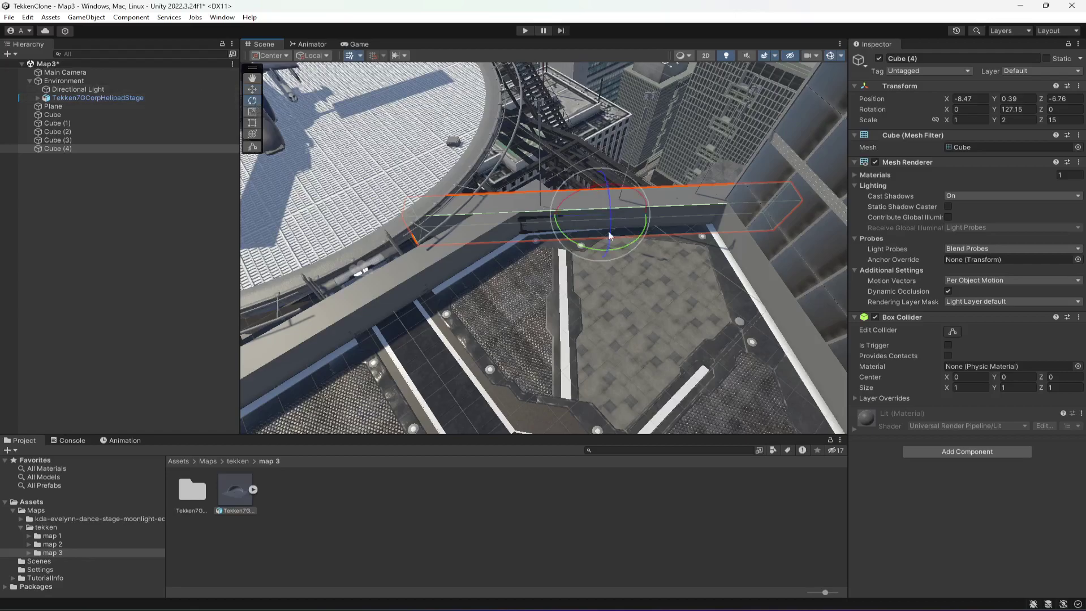
left_click_drag(636, 245, 636, 241)
left_click(103, 217)
right_click_drag(753, 297, 735, 296)
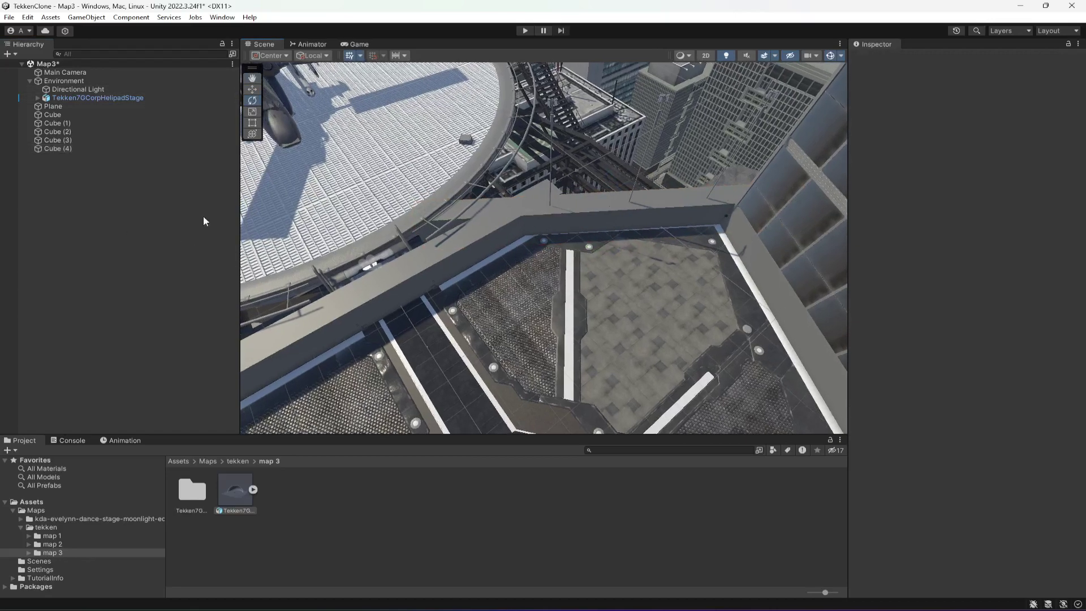
- Duplicate Cube (4) and mirror the copy's Y rotation to -123.599
left_click(59, 150)
key("ctrl+d")
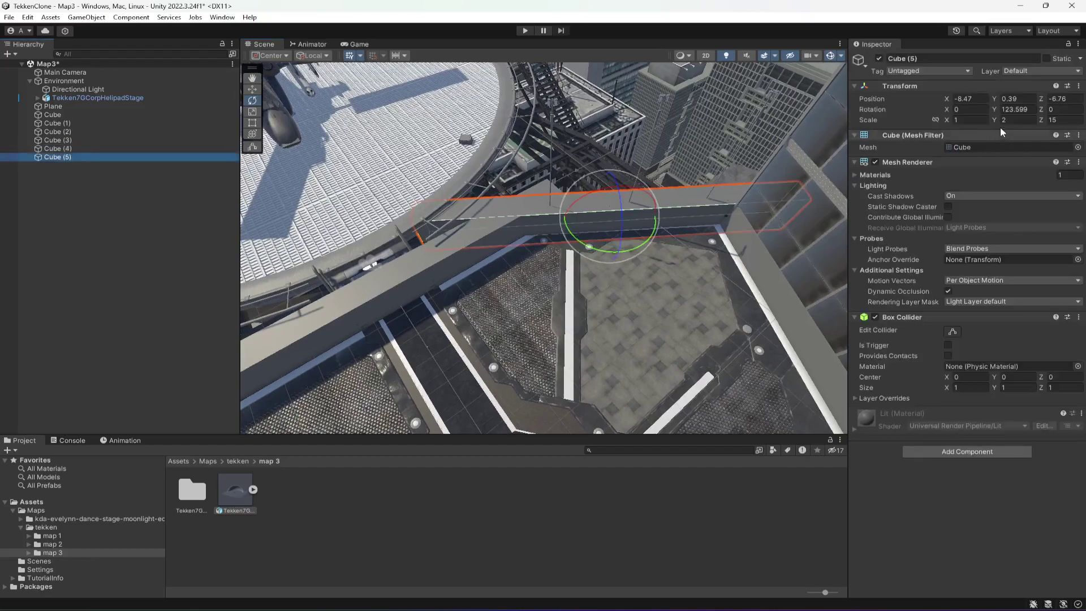
left_click(1019, 109)
key("Left")
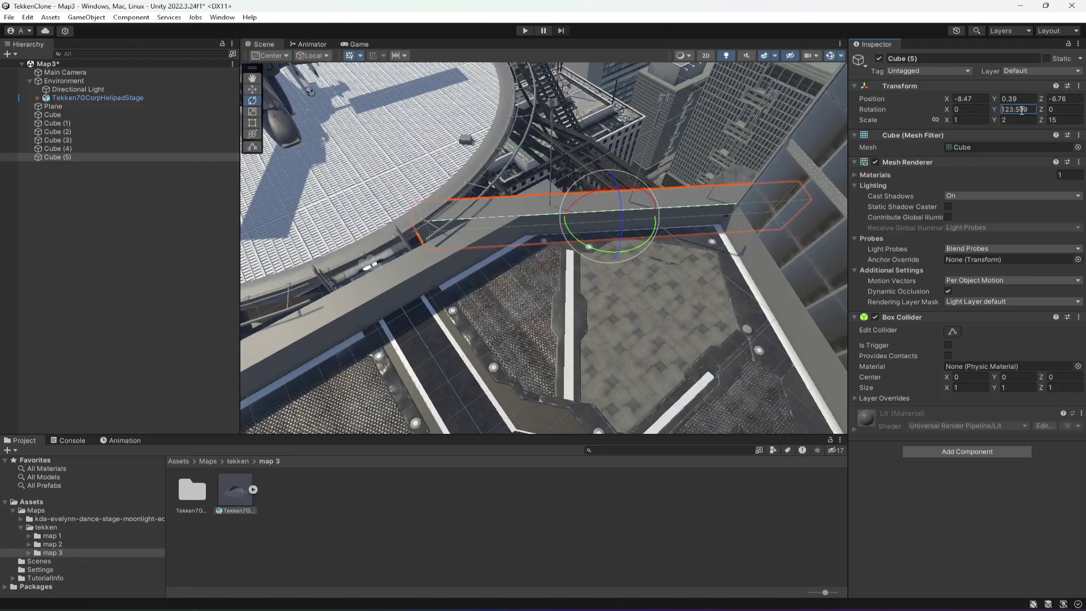
type("-")
right_click_drag(795, 191, 713, 180)
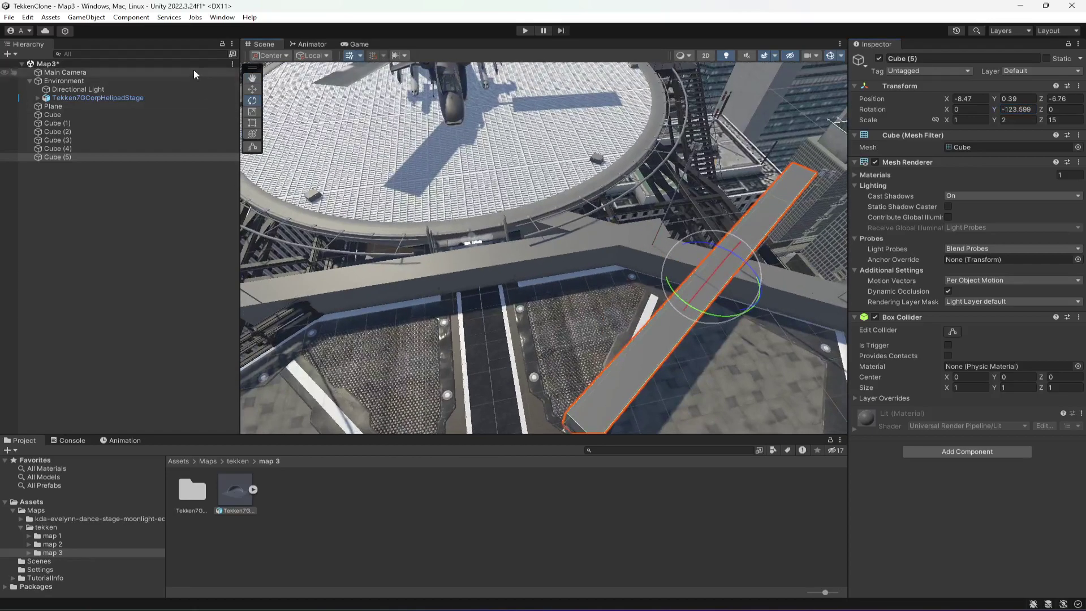
- Move Cube (5) along the opposite angled corner railing to about X 7.94, Z -7.12
left_click(250, 90)
left_click_drag(767, 309, 553, 177)
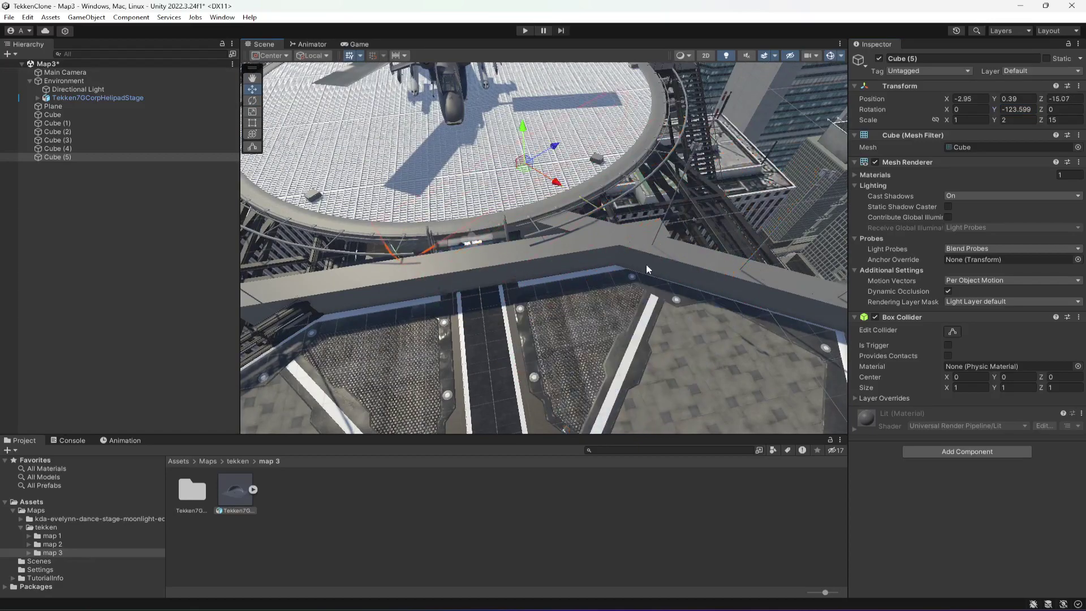
middle_click_drag(553, 177, 754, 184)
left_click_drag(754, 184, 456, 243)
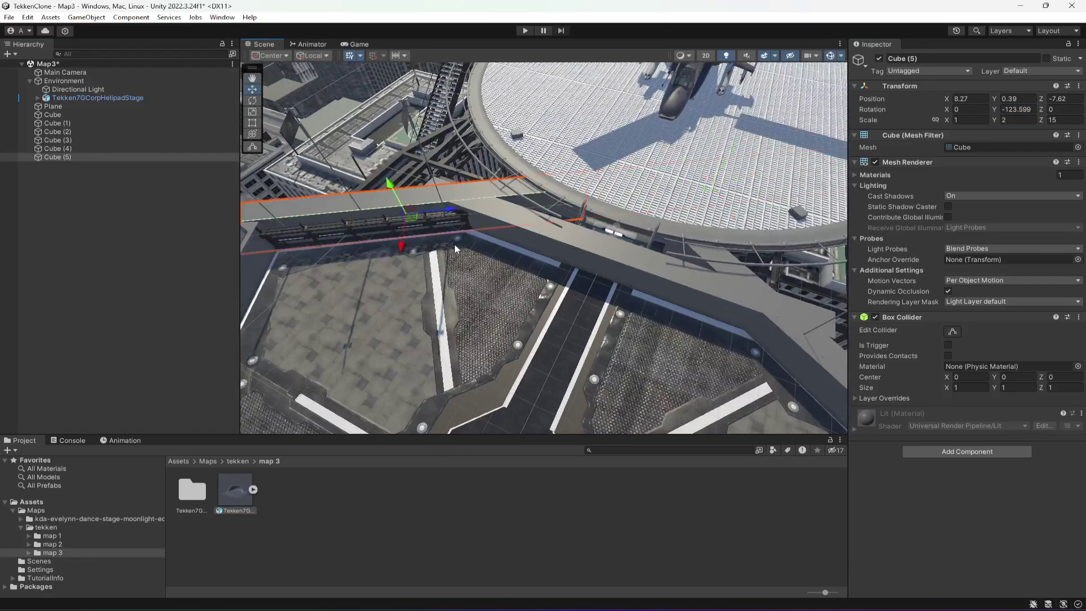
right_click_drag(456, 243, 442, 242)
left_click_drag(452, 240, 467, 250)
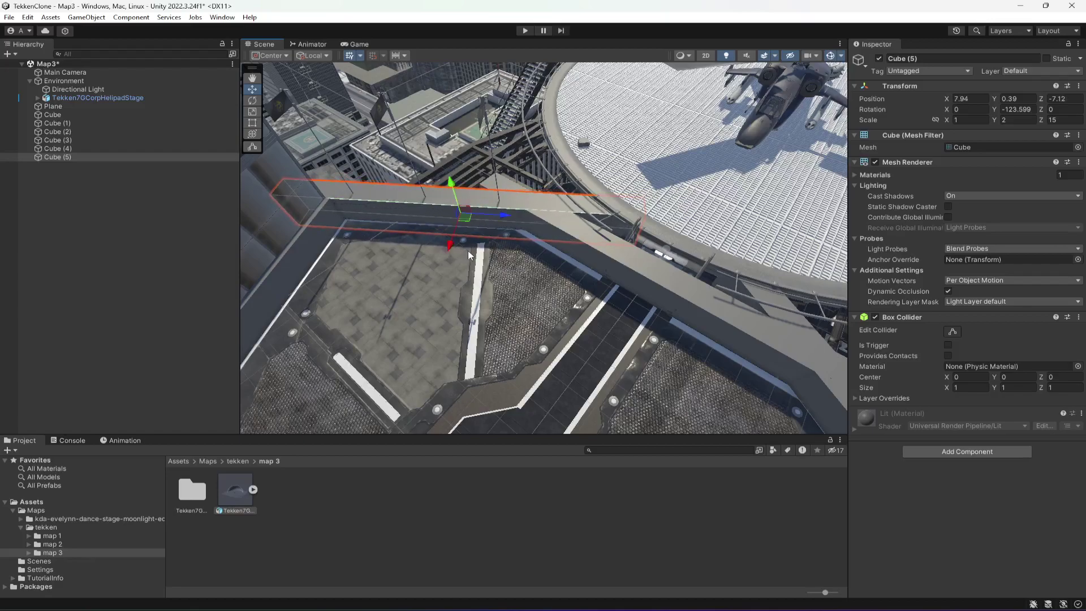
- Disable the Mesh Renderer on all six wall cubes and inspect their colliders around the arena
left_click(63, 114, "shift")
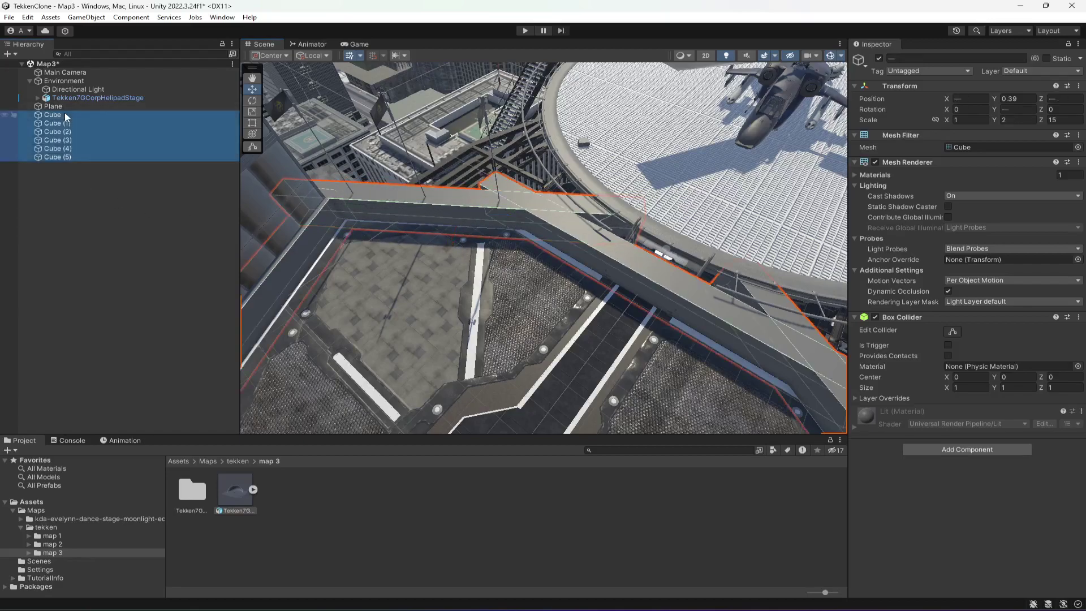
left_click(875, 161)
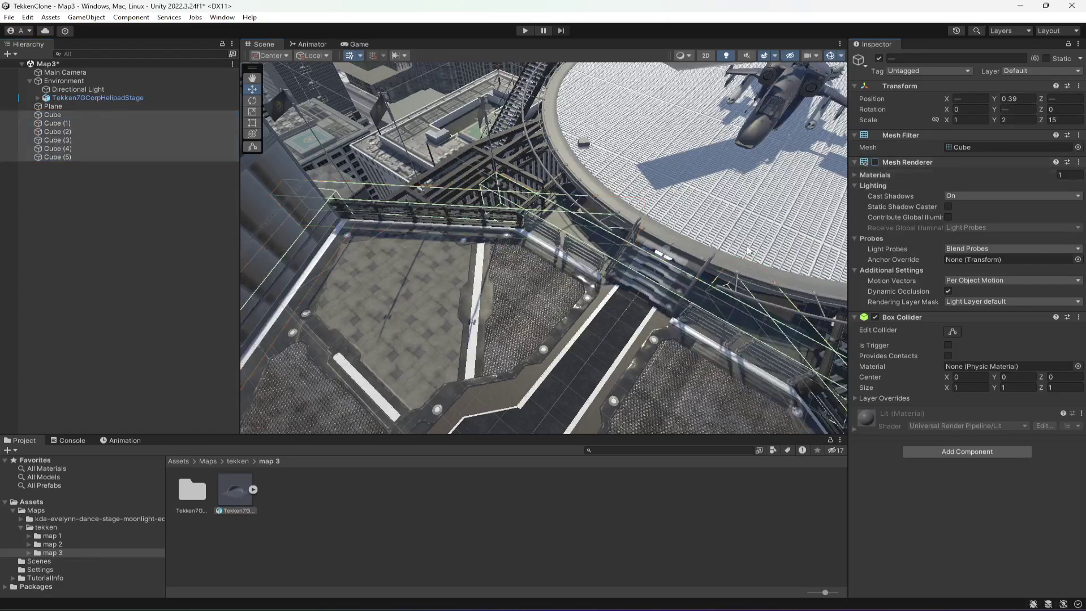
key("f")
left_click_drag(576, 291, 779, 291, "alt")
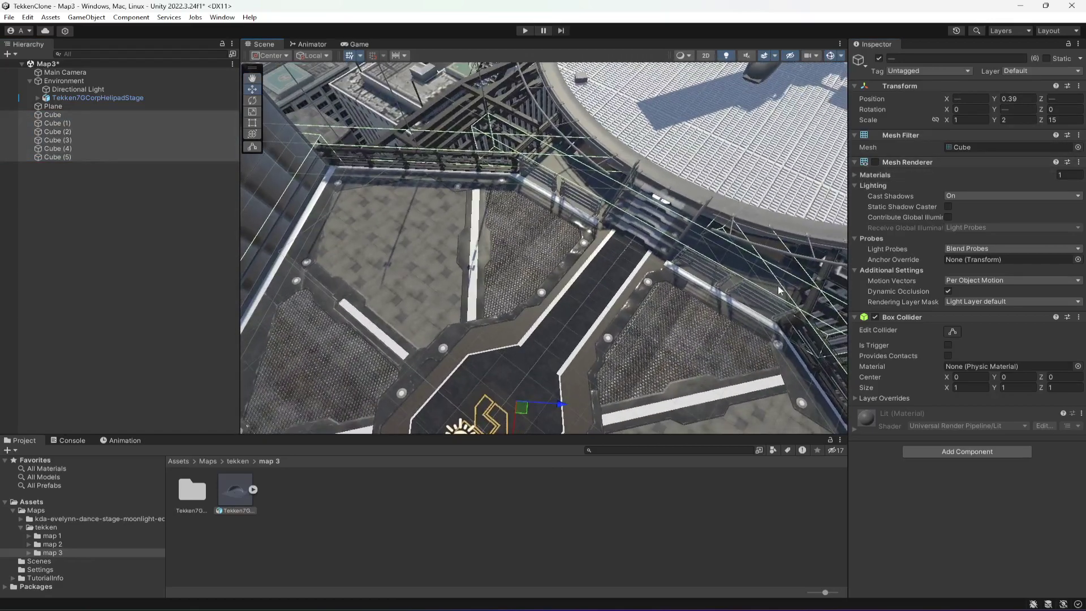
left_click_drag(568, 289, 645, 298, "alt")
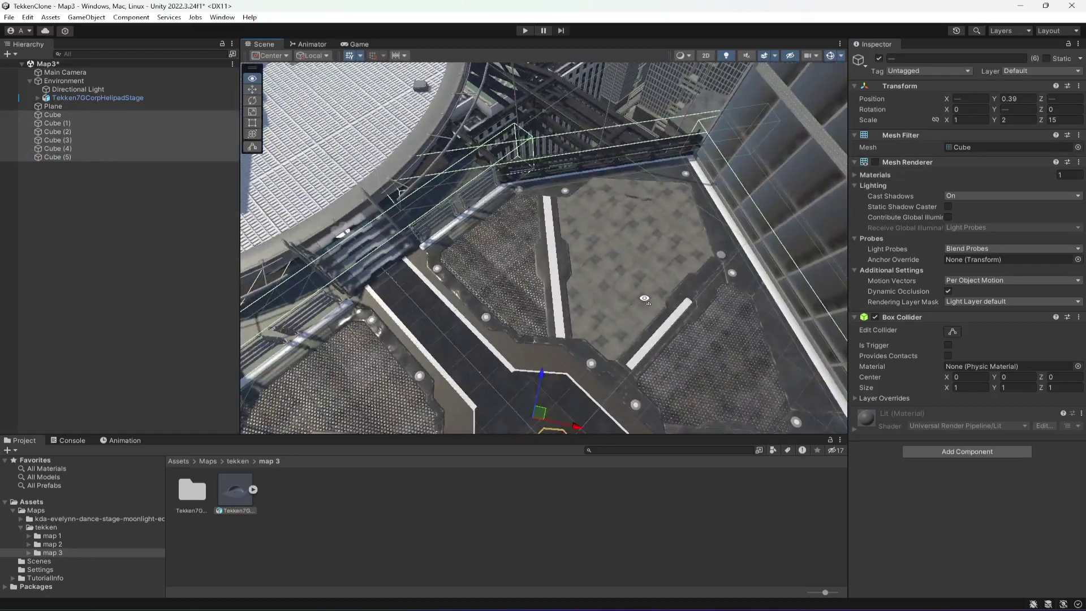
- Parent the Plane and the six wall cubes to Environment, collapse it and save the scene
left_click(147, 306)
key("ctrl+s")
left_click(53, 106)
left_click(66, 157, "shift")
left_click_drag(66, 153, 50, 83)
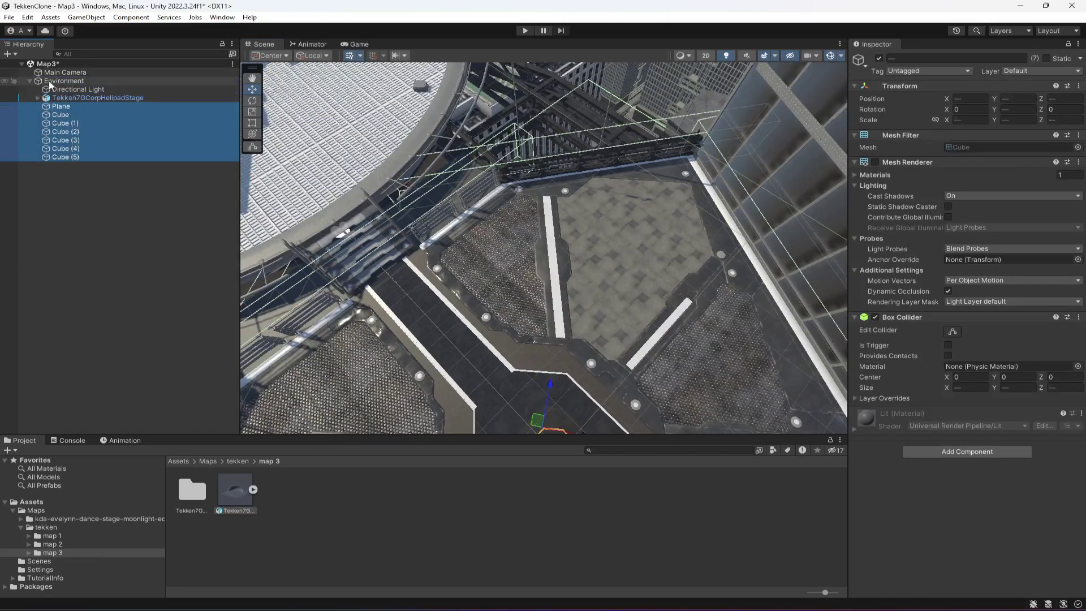
left_click(30, 81)
left_click(87, 191)
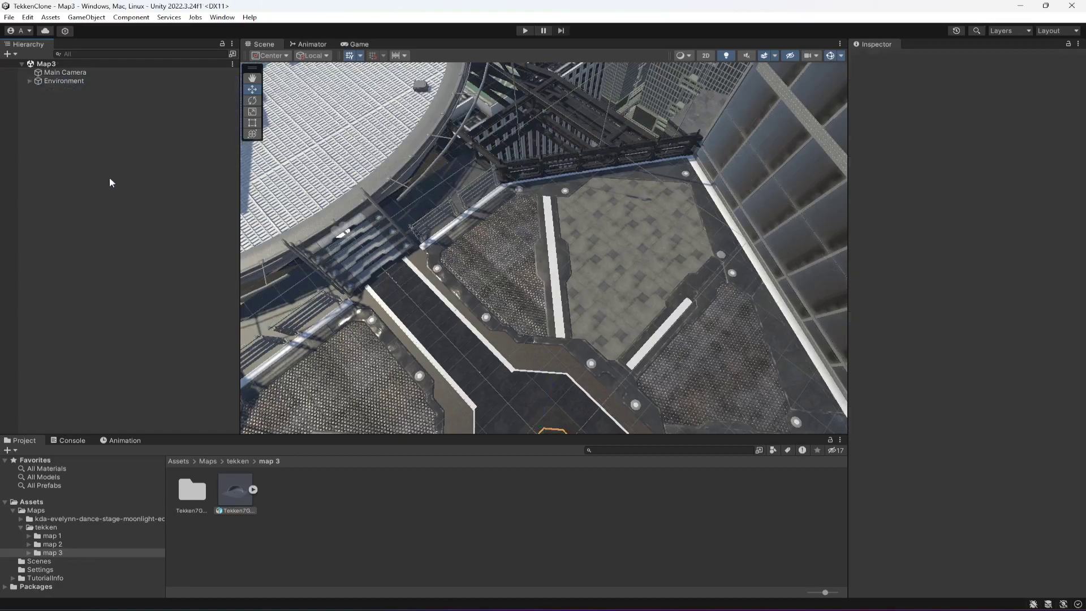